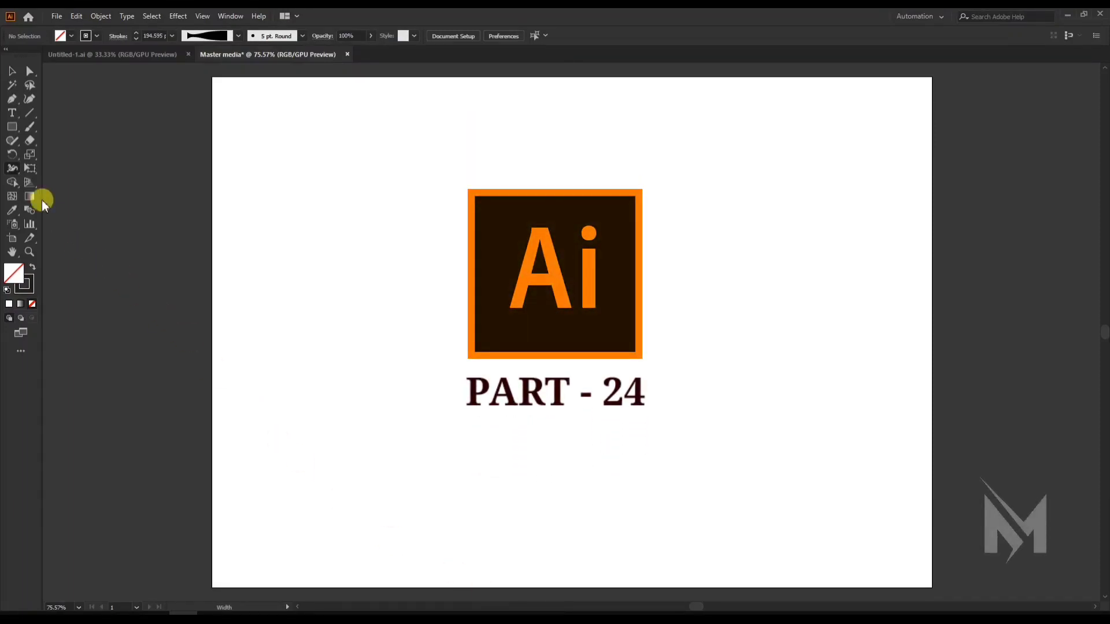
Detach the Width tool group as a floating panel beside the artboard.
left_click(15, 169)
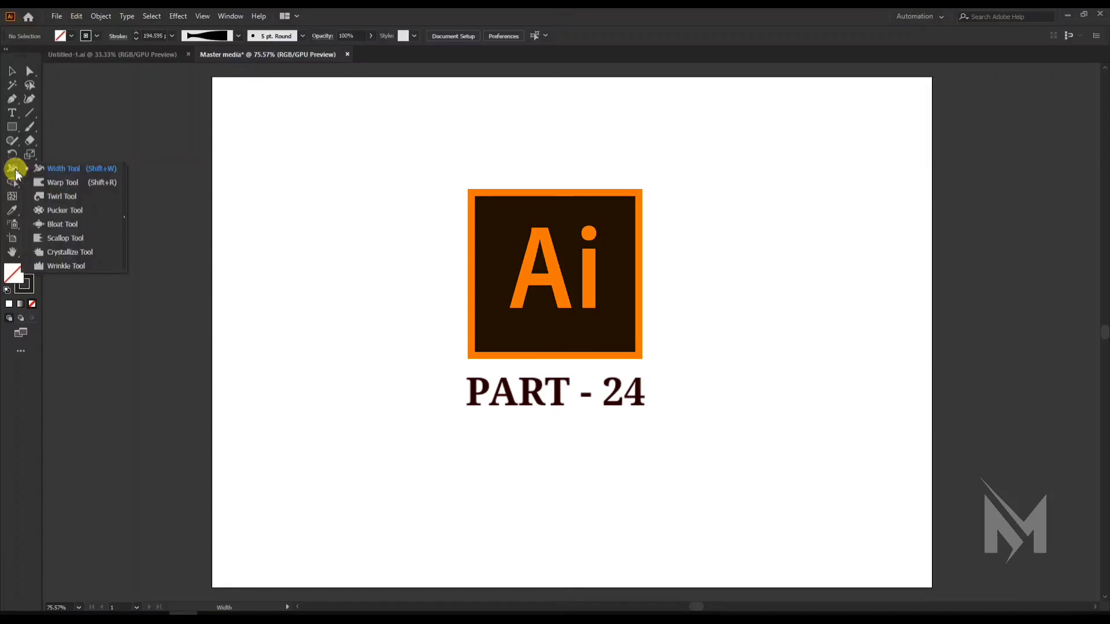
left_click(124, 203)
left_click_drag(96, 174, 134, 141)
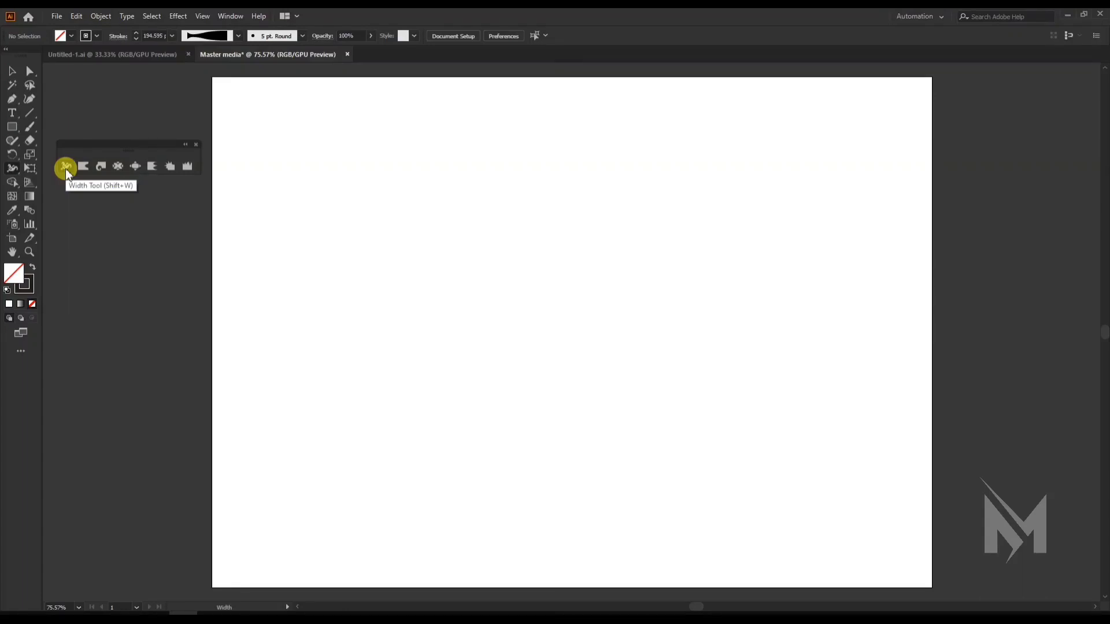
Draw a vertical line about 105 mm long and widen its stroke to about 66 pt below the middle with the Width tool.
left_click(26, 112)
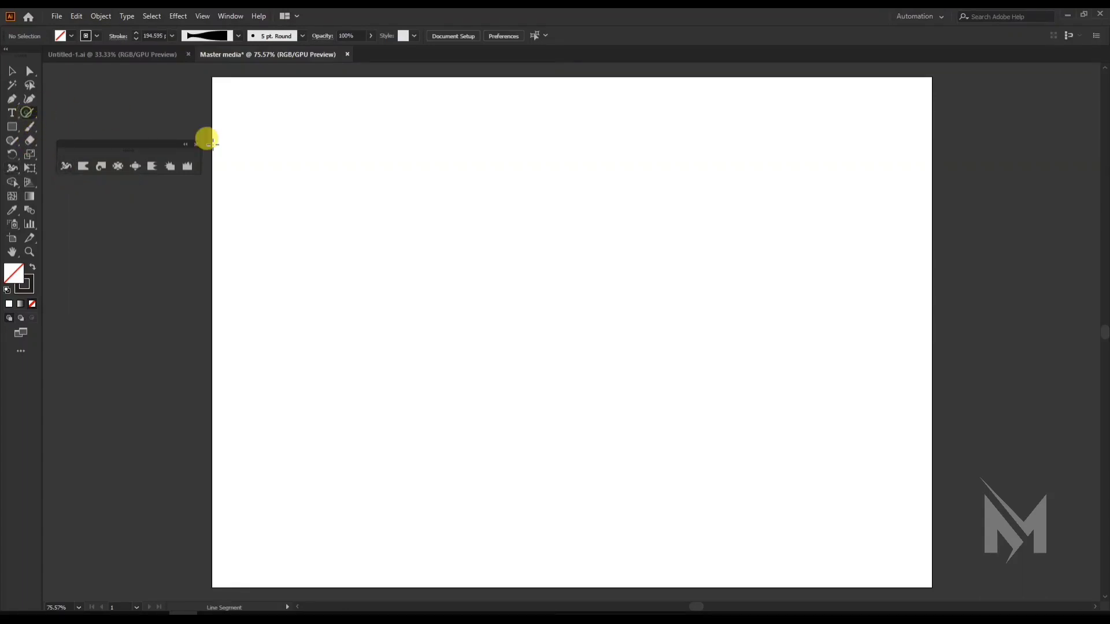
left_click_drag(527, 178, 534, 435)
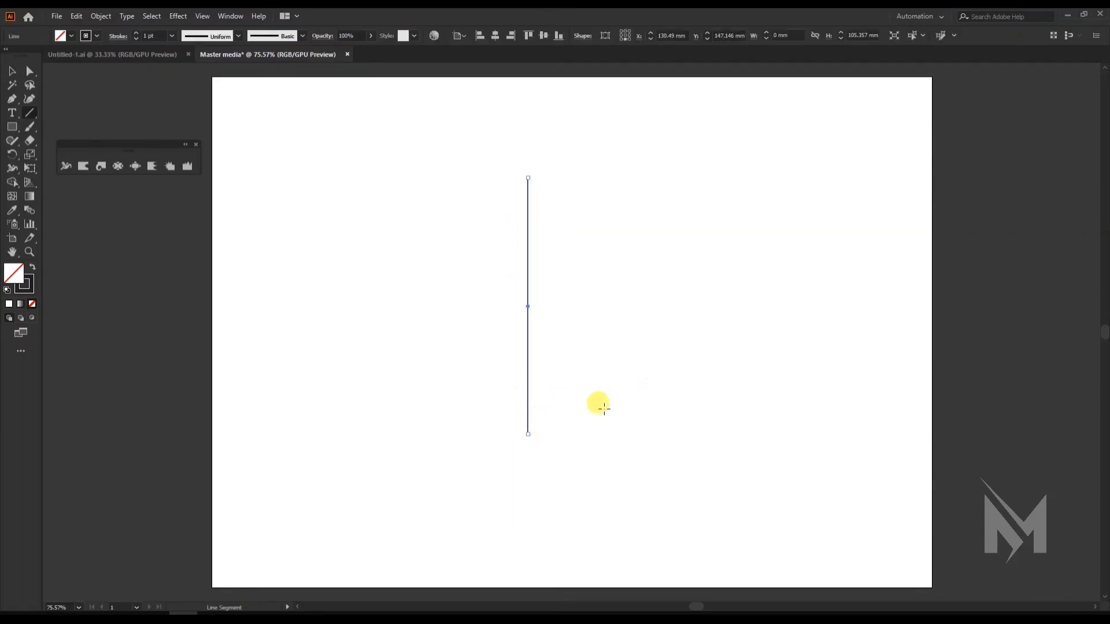
left_click(66, 166)
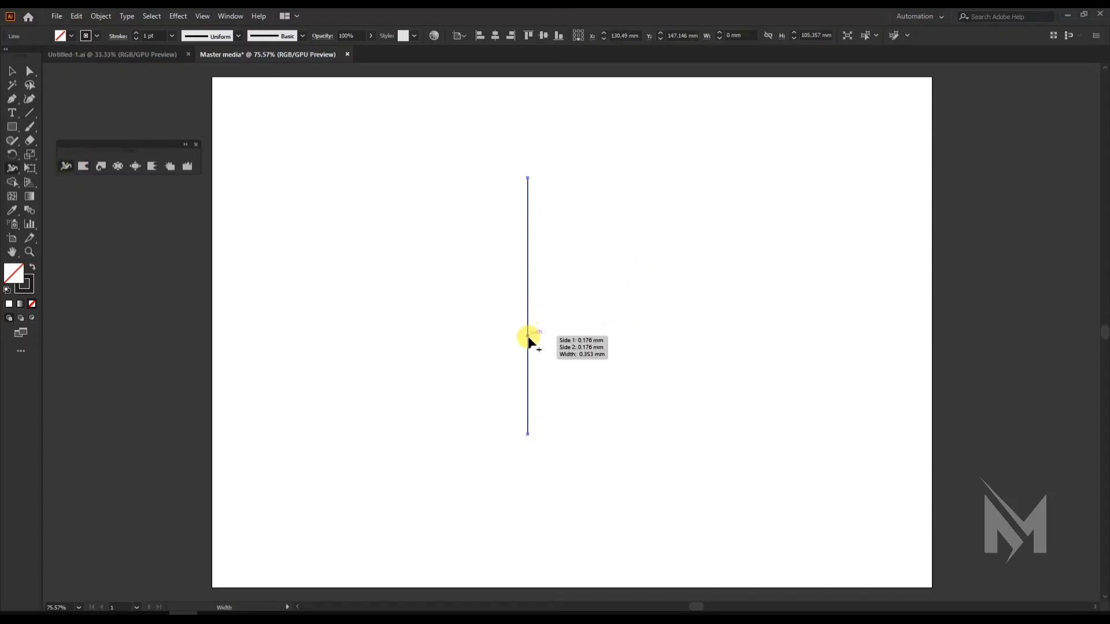
left_click_drag(528, 339, 556, 340)
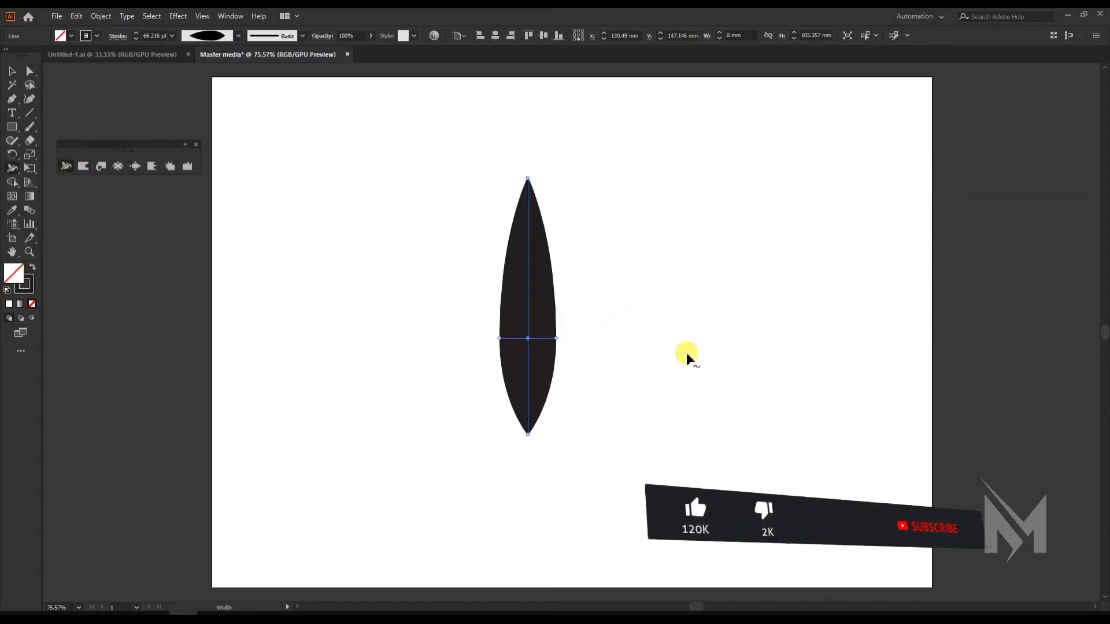
key("v")
key("shift+w")
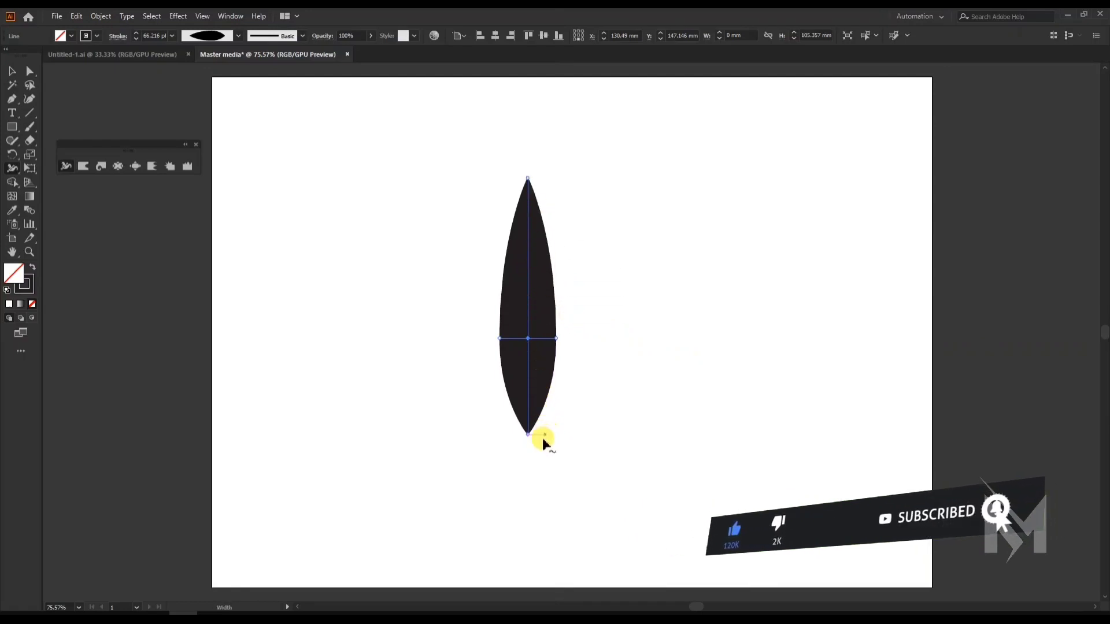
Reshape the stroke into a goblet profile with a wide base, a narrow stem near the bottom and a middle bulge about 138 pt wide.
left_click_drag(528, 435, 586, 435)
left_click_drag(528, 179, 565, 180)
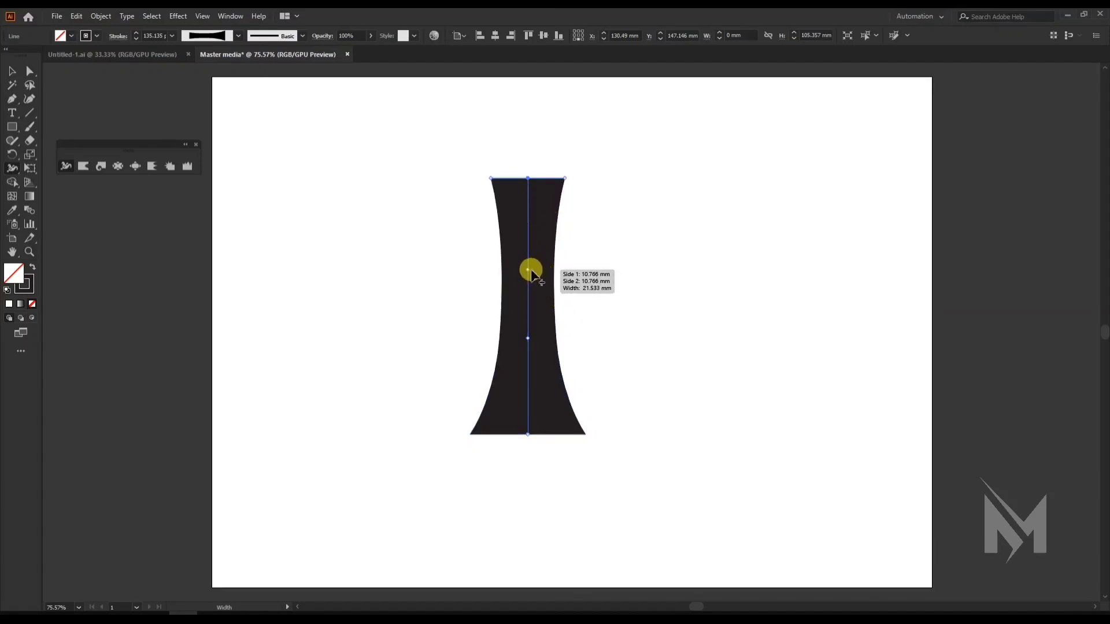
mouse_move(528, 269)
left_mouse_down()
mouse_move(584, 289)
mouse_move(530, 302)
mouse_move(528, 280)
mouse_move(527, 392)
left_mouse_up()
key("ctrl+z")
key("ctrl+z")
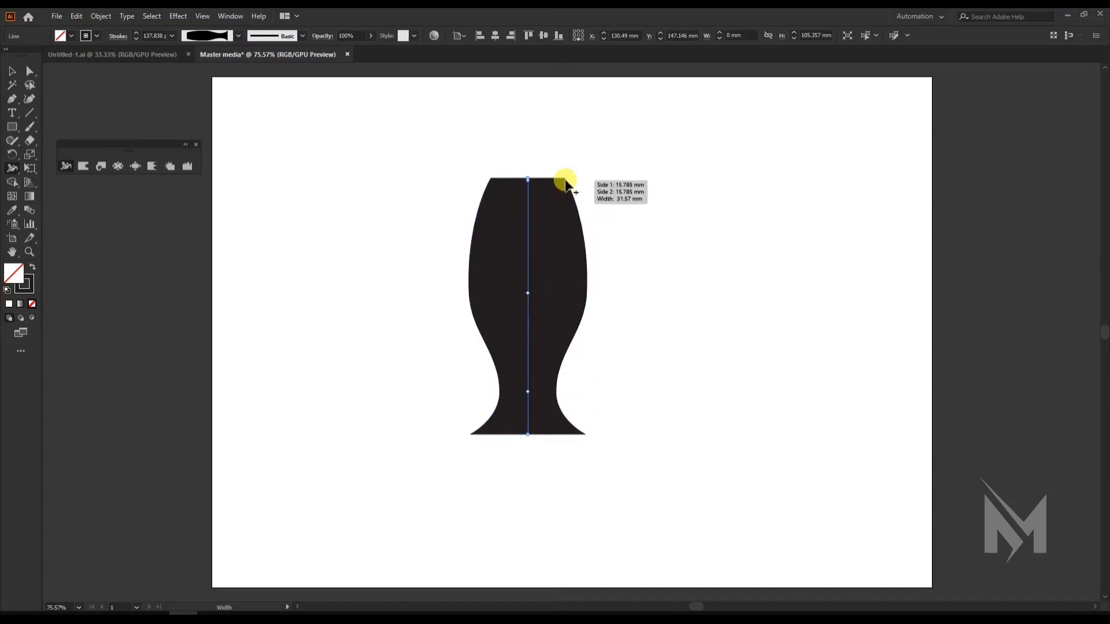
Widen the goblet's top edge to about 162 pt and pinch the stroke just below it to form a vase neck.
left_click_drag(565, 180, 597, 195)
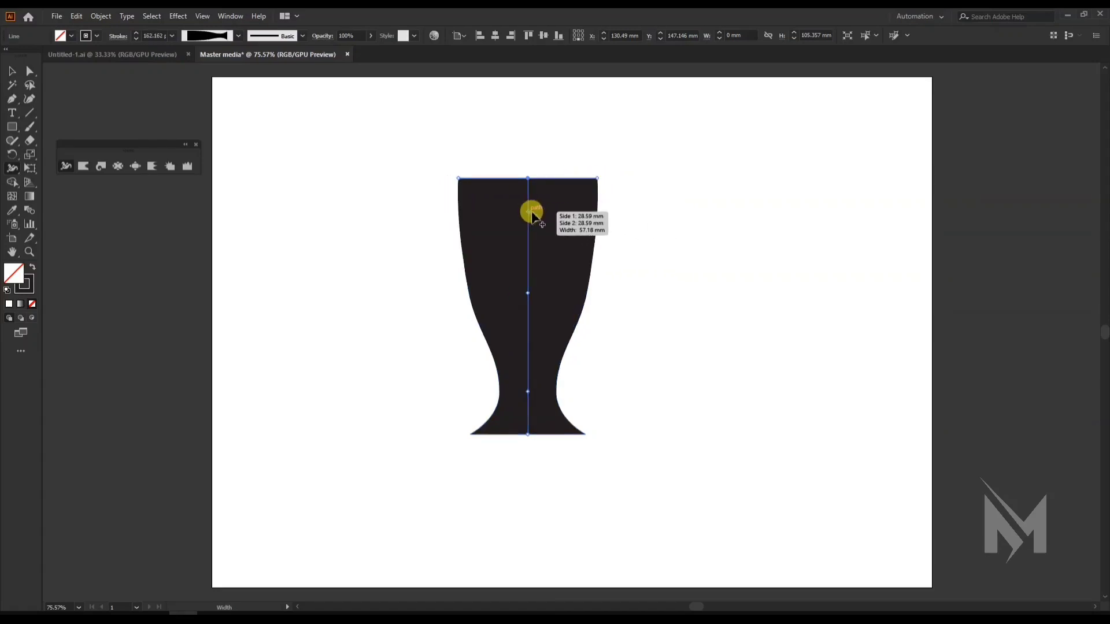
mouse_move(529, 212)
left_mouse_down()
mouse_move(582, 211)
mouse_move(547, 212)
left_mouse_up()
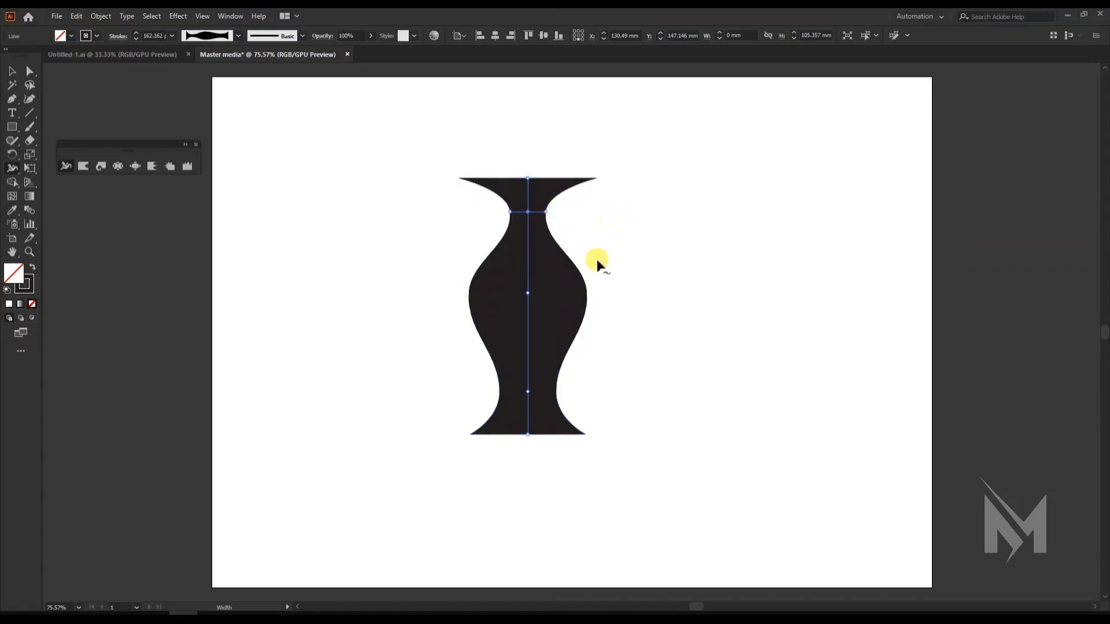
mouse_move(526, 392)
left_mouse_down()
mouse_move(527, 405)
mouse_move(524, 332)
mouse_move(524, 394)
left_mouse_up()
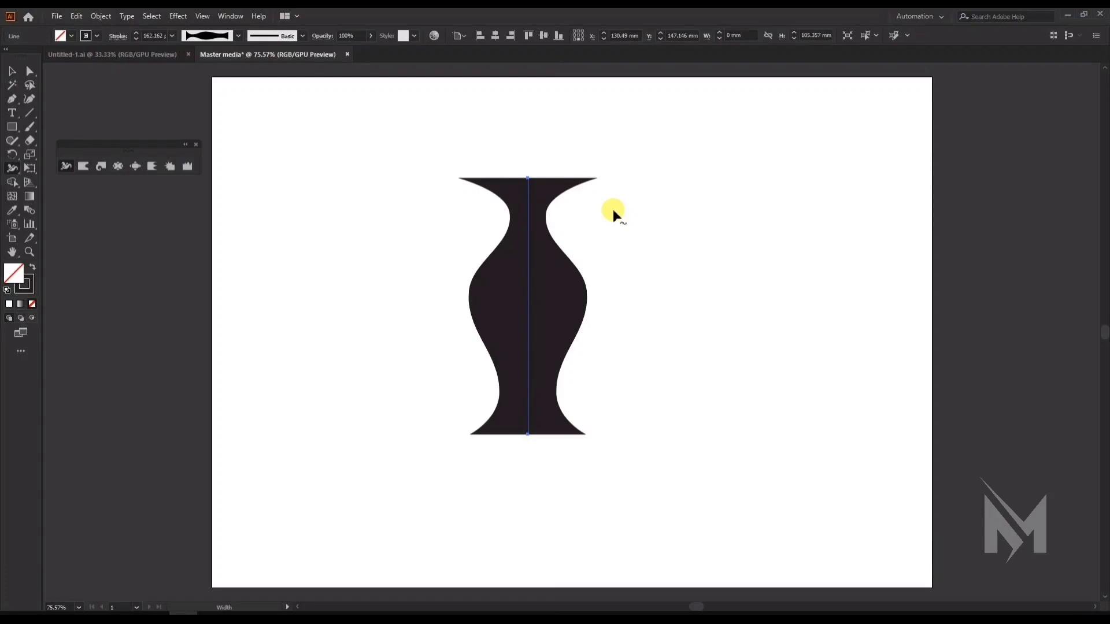
Delete the vase shape and draw a circle about 91 mm in diameter on the artboard.
key("Delete")
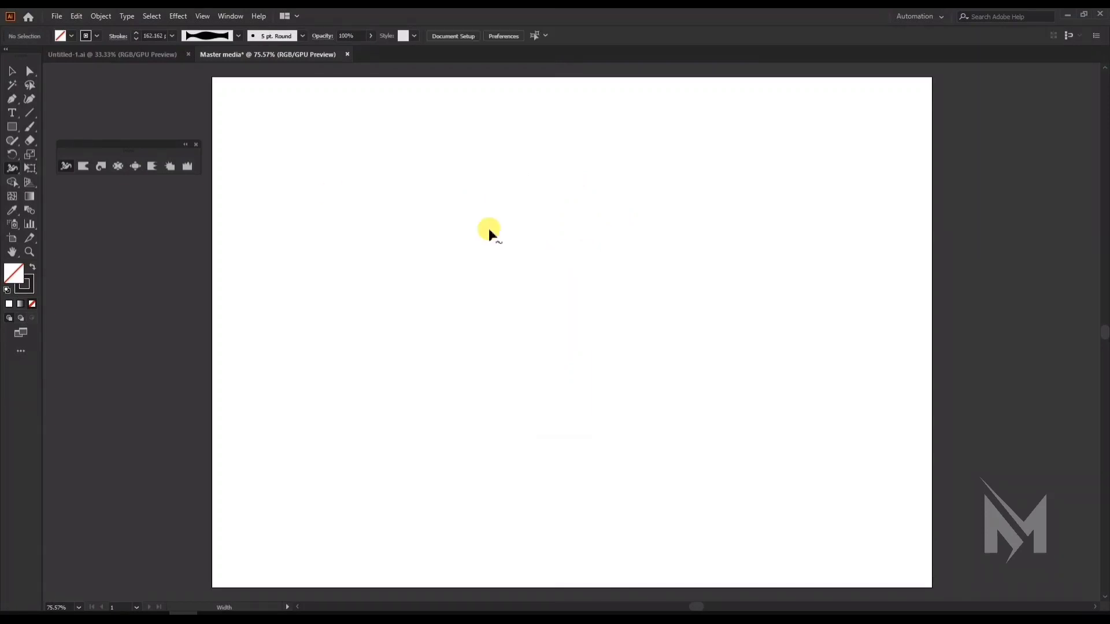
left_click(12, 127)
left_click(46, 155)
left_click_drag(454, 194, 676, 417)
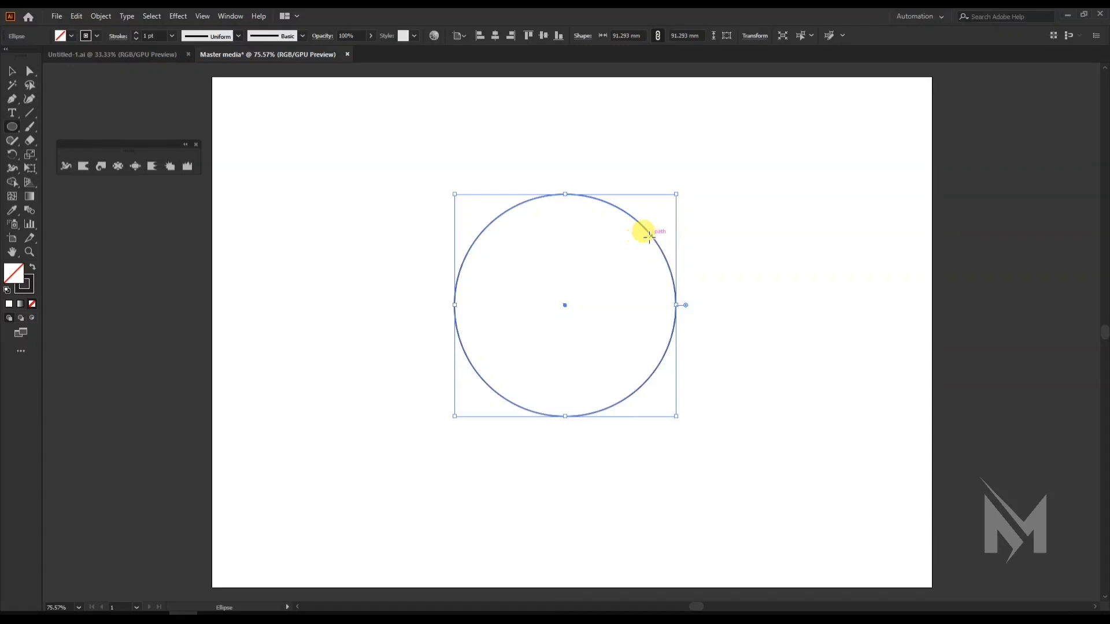
Thicken the circle's stroke at its upper right to about 34 pt with the Width tool, and delete the circle.
left_click(66, 166)
left_click_drag(646, 229, 639, 243)
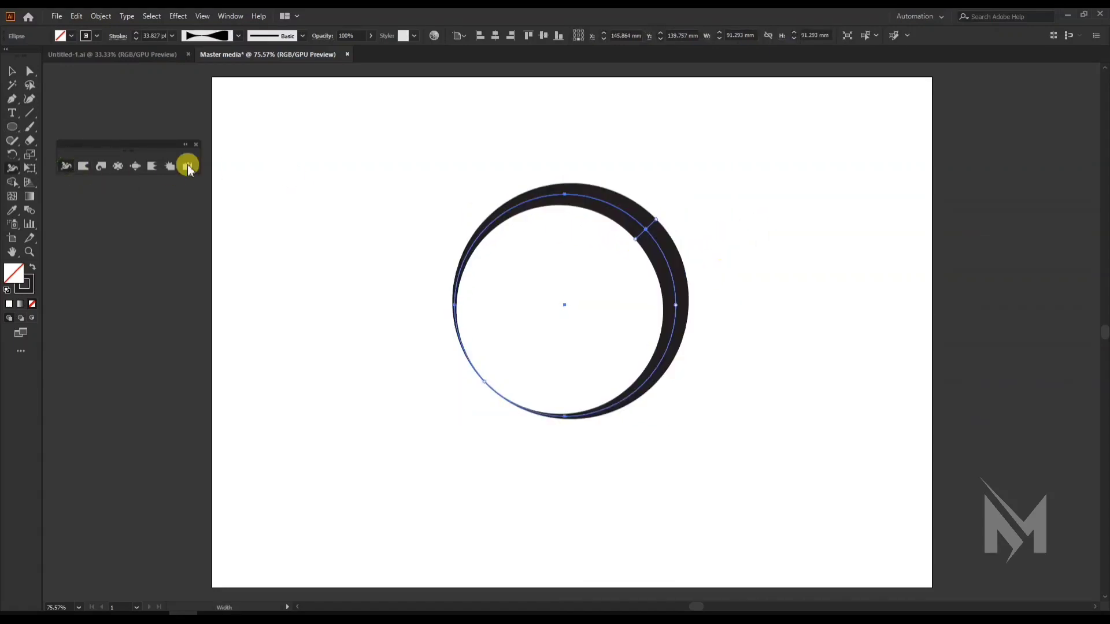
left_click(12, 71)
left_click(318, 155)
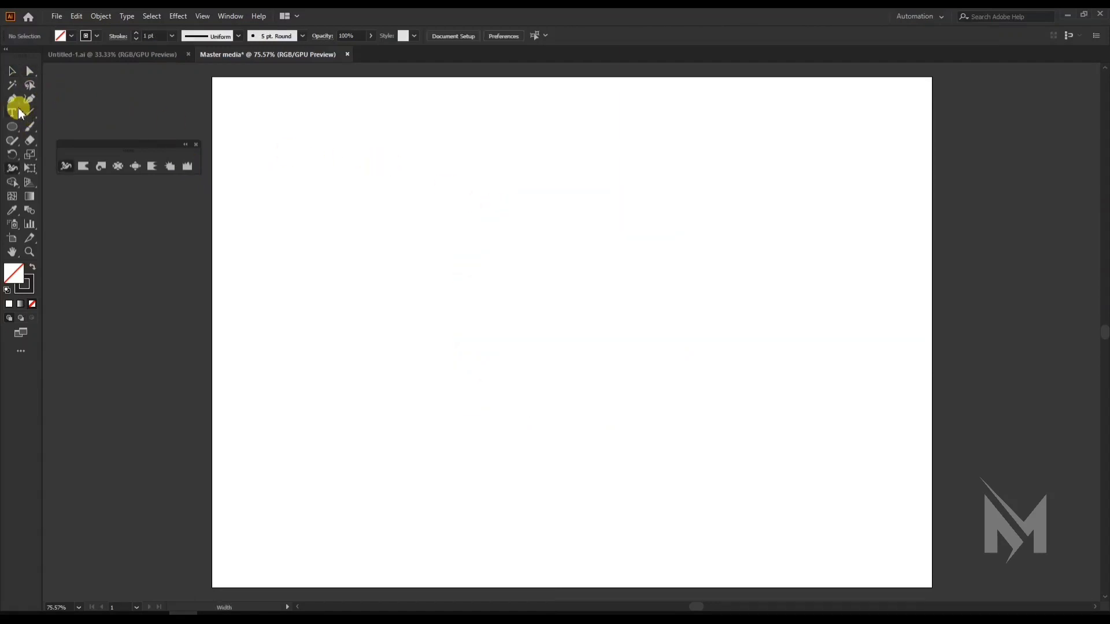
Draw an open S-shaped curve about 171 mm wide across the artboard with the Pen tool.
left_click(12, 98)
left_click(329, 354)
left_click_drag(448, 260, 548, 267)
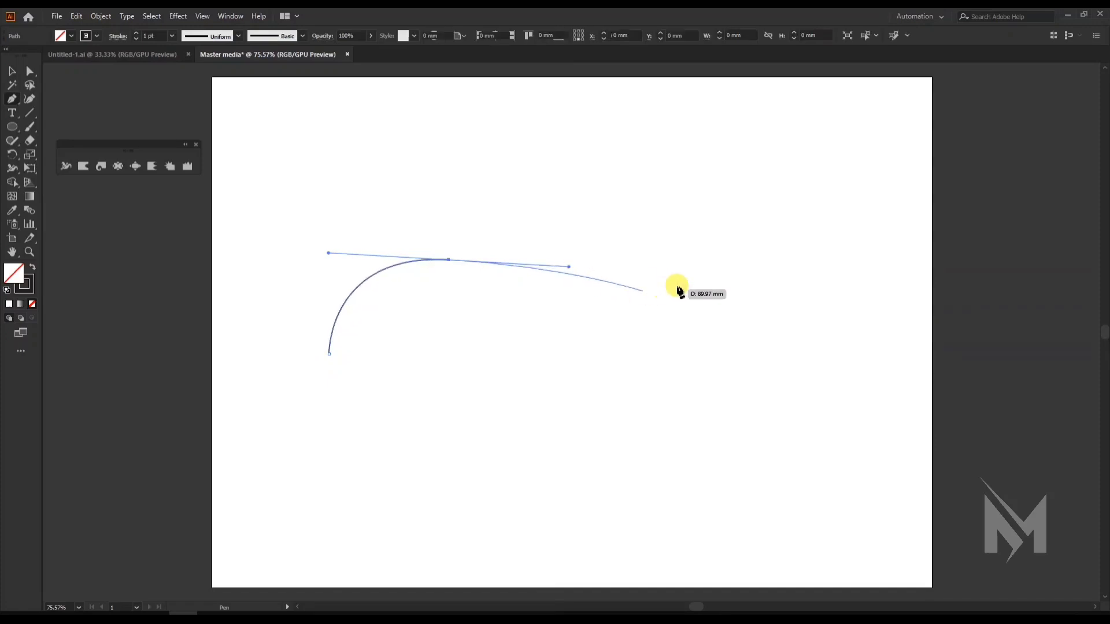
left_click_drag(743, 244, 813, 140)
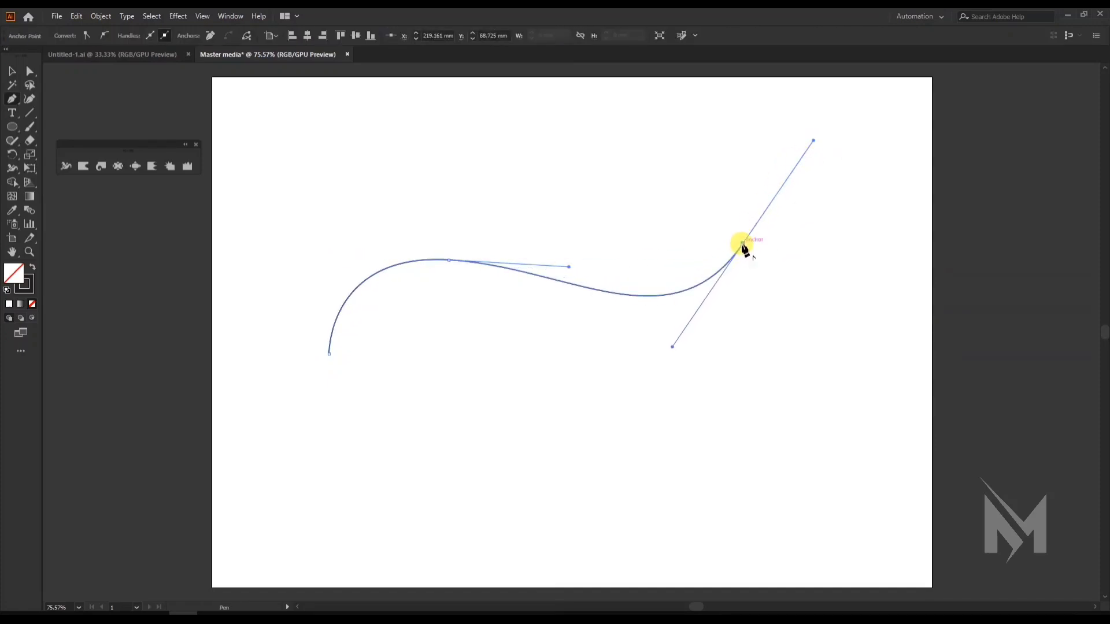
left_click(743, 244)
left_click(9, 75)
left_click(666, 183)
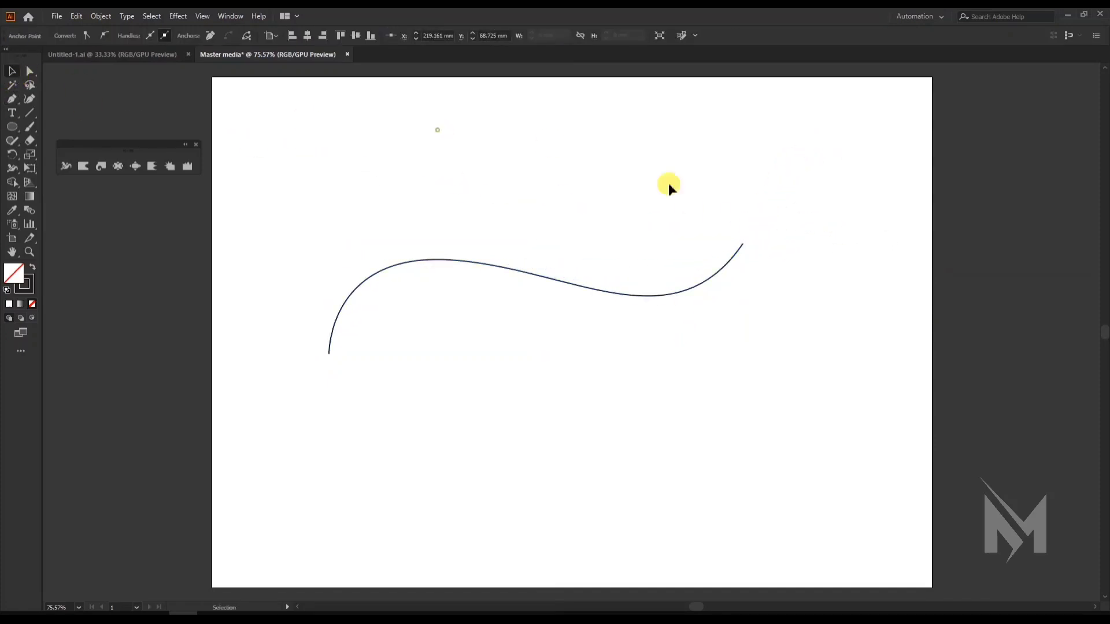
Widen the curve's stroke to about 31 pt near its middle with the Width tool, and shift the curve about 11 mm up and left.
left_click(561, 283)
left_click(64, 167)
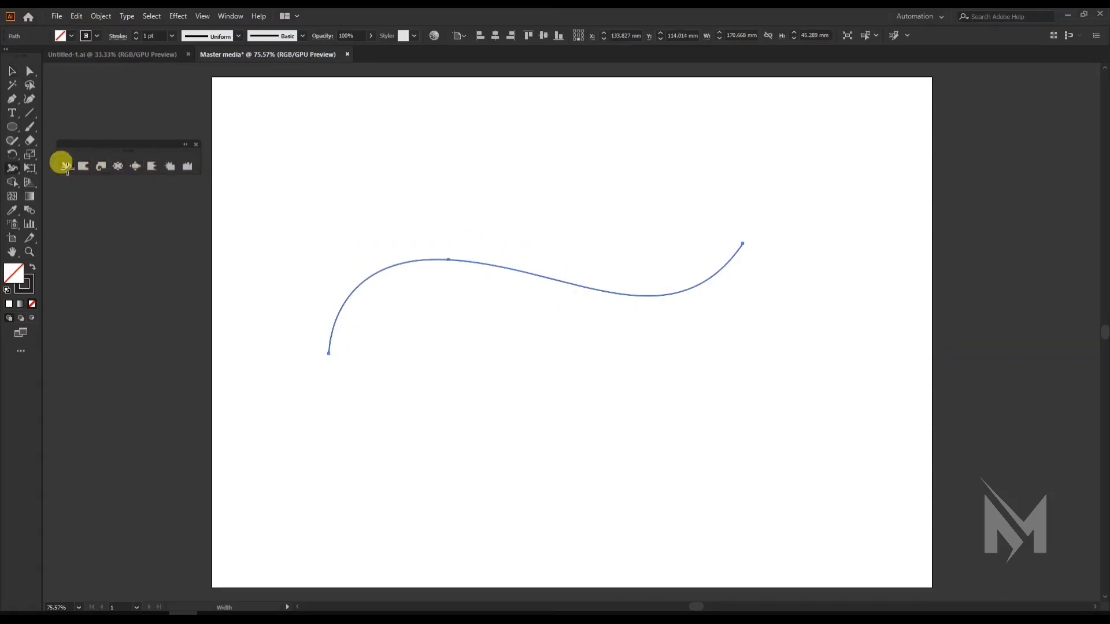
left_click_drag(513, 268, 512, 283)
left_click(13, 72)
left_click(639, 183)
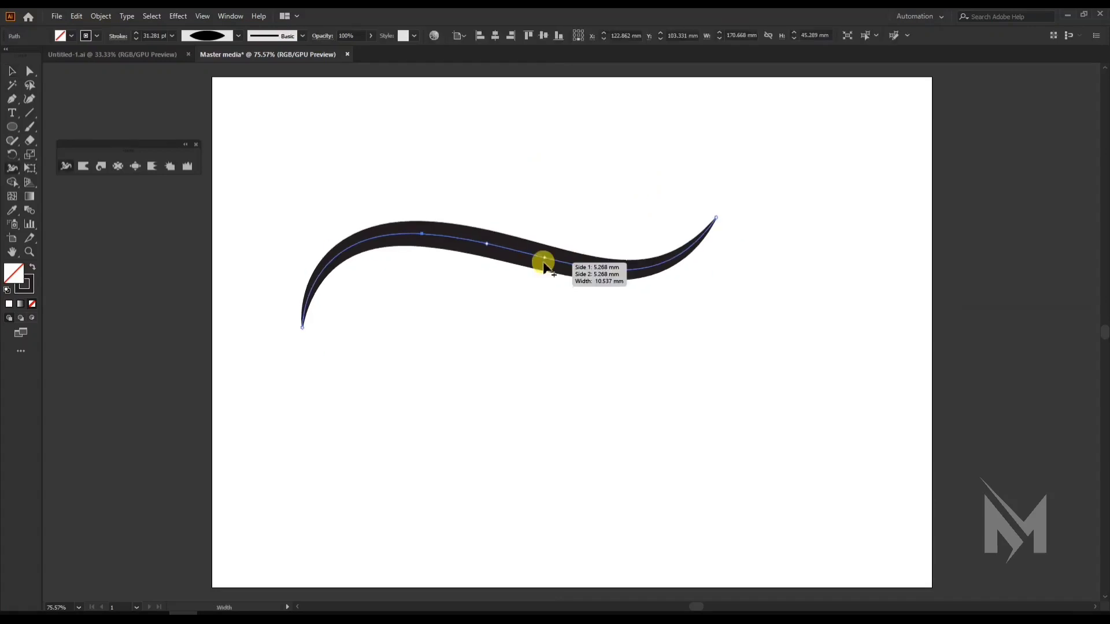
Try widening the curve's stroke to about 96 pt right of its middle and about 88 pt at its left bend, undoing each change.
left_click_drag(544, 263, 537, 301)
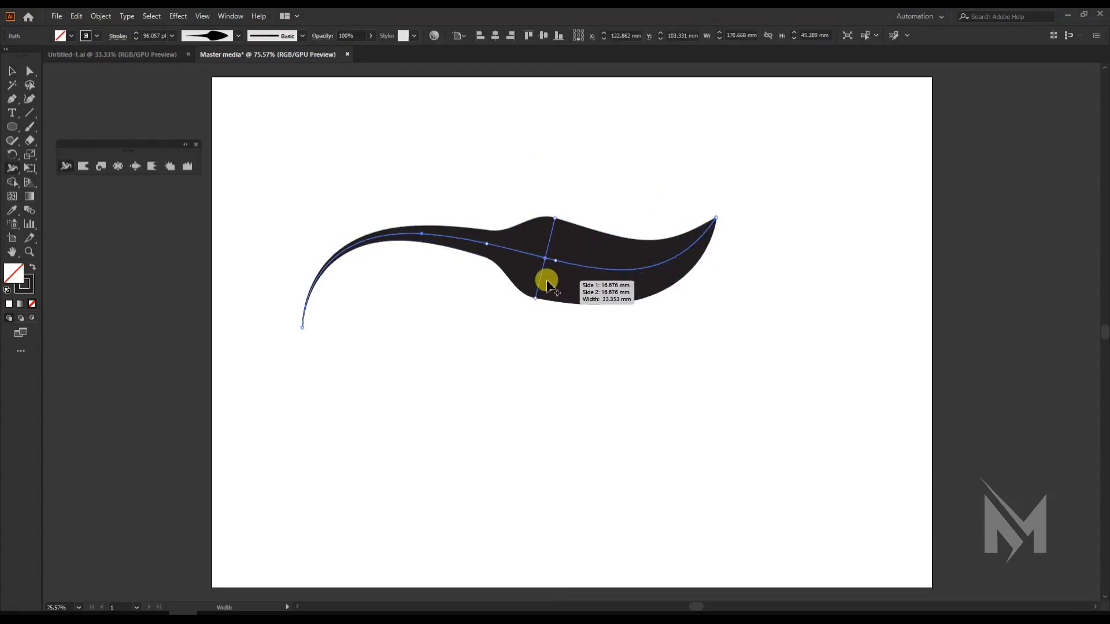
key("ctrl+z")
mouse_move(410, 240)
left_mouse_down()
mouse_move(422, 240)
mouse_move(428, 275)
left_mouse_up()
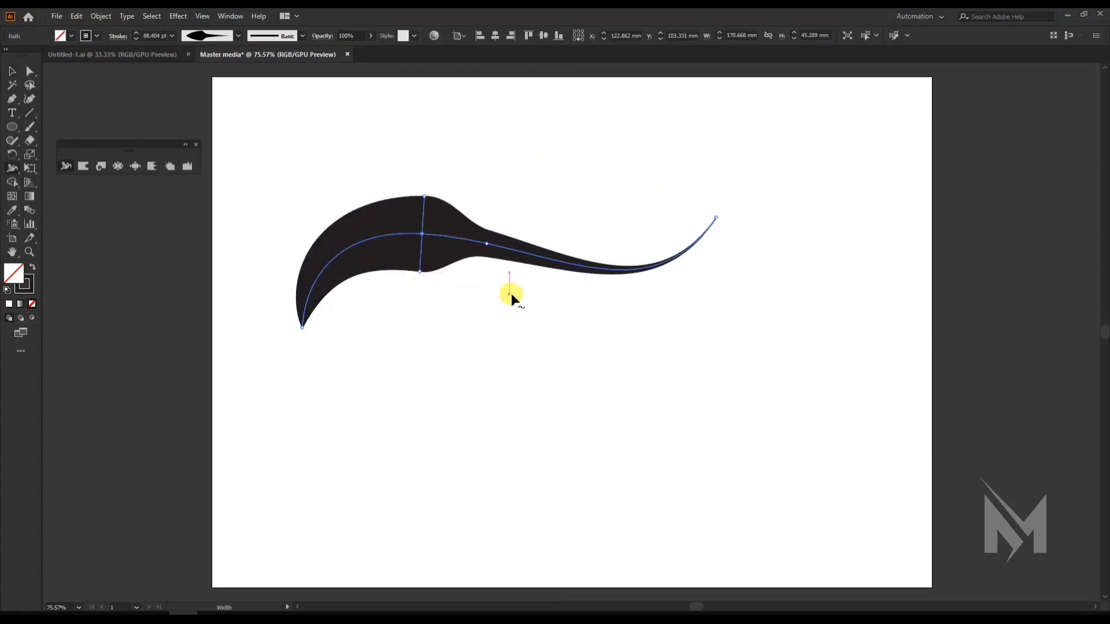
key("ctrl+z")
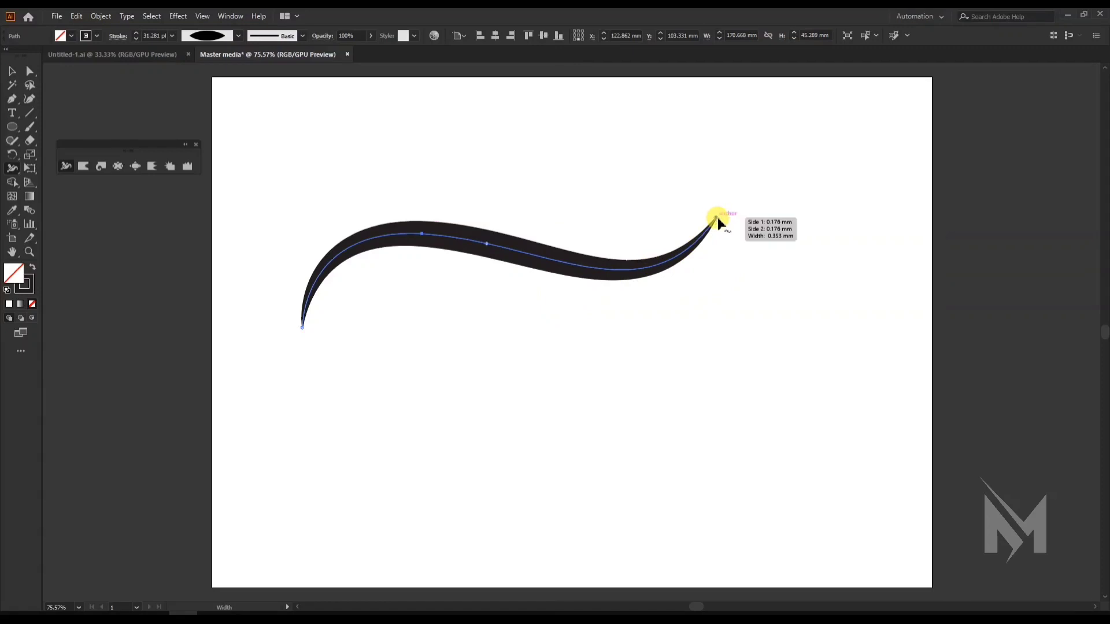
Flare the curve's right end with the Width tool, and clear the curve from the artboard.
left_click_drag(716, 218, 747, 240)
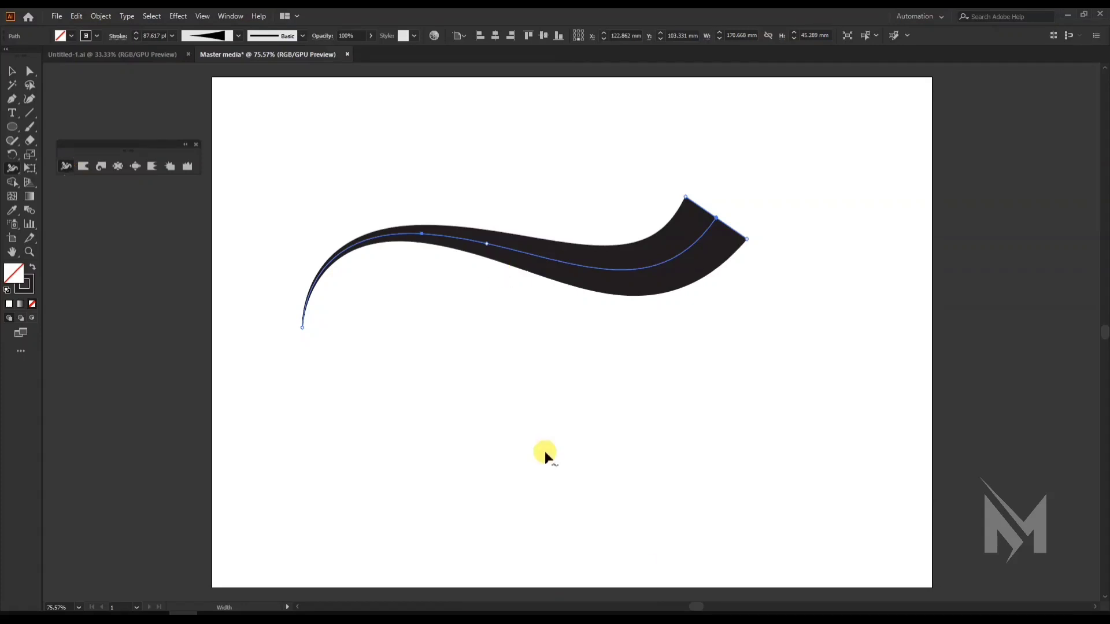
key("ctrl+z")
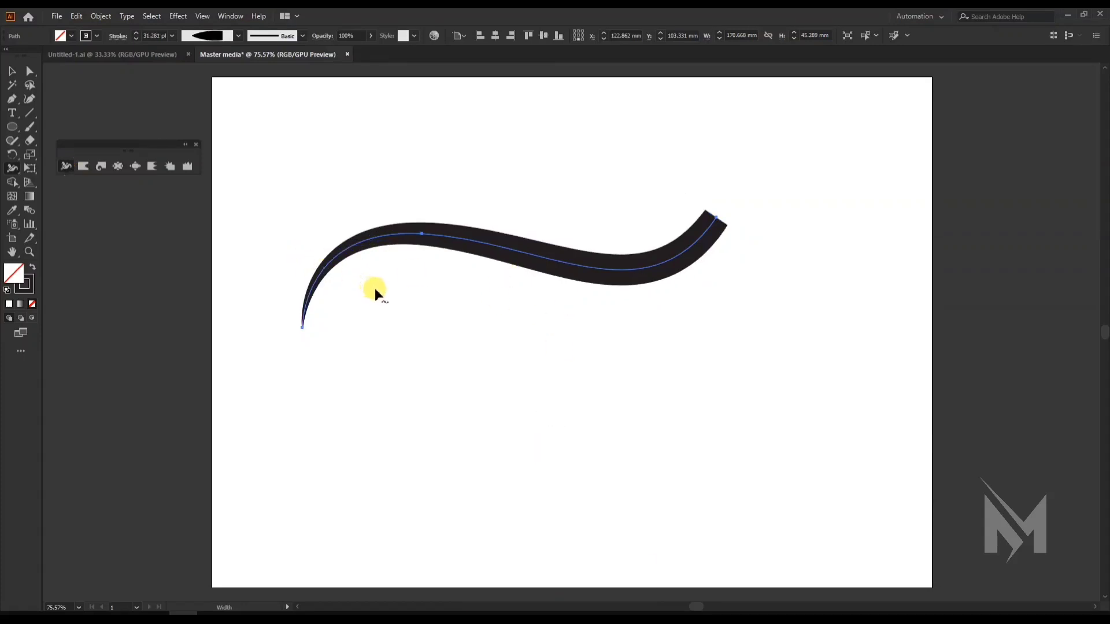
key("ctrl+z")
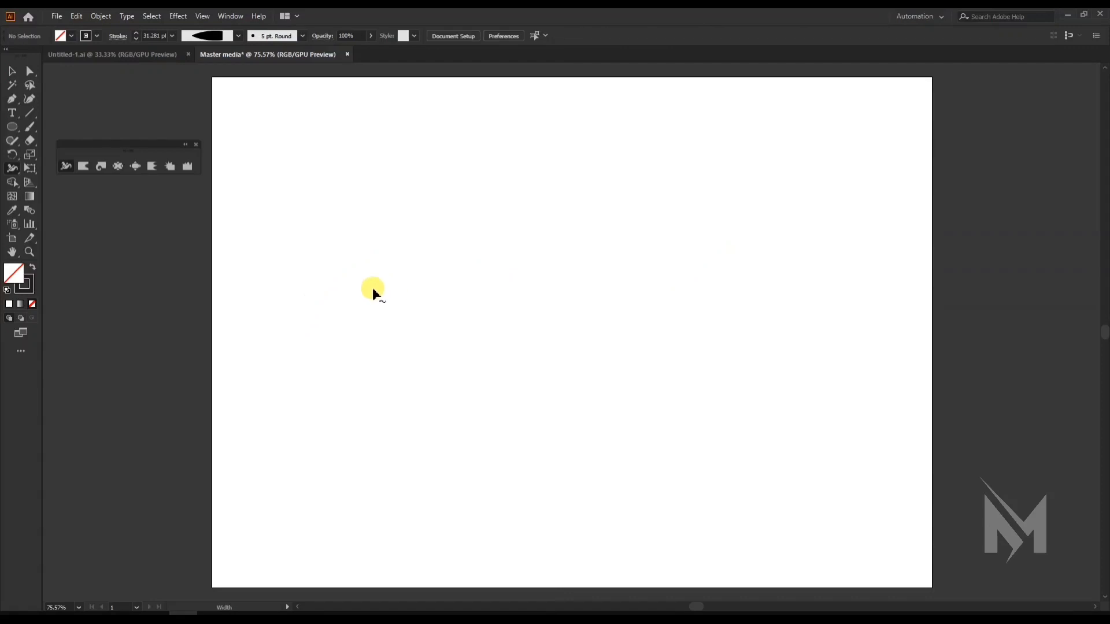
Draw a rectangle about 154 mm wide and 80 mm high in the middle of the artboard.
left_click(83, 167)
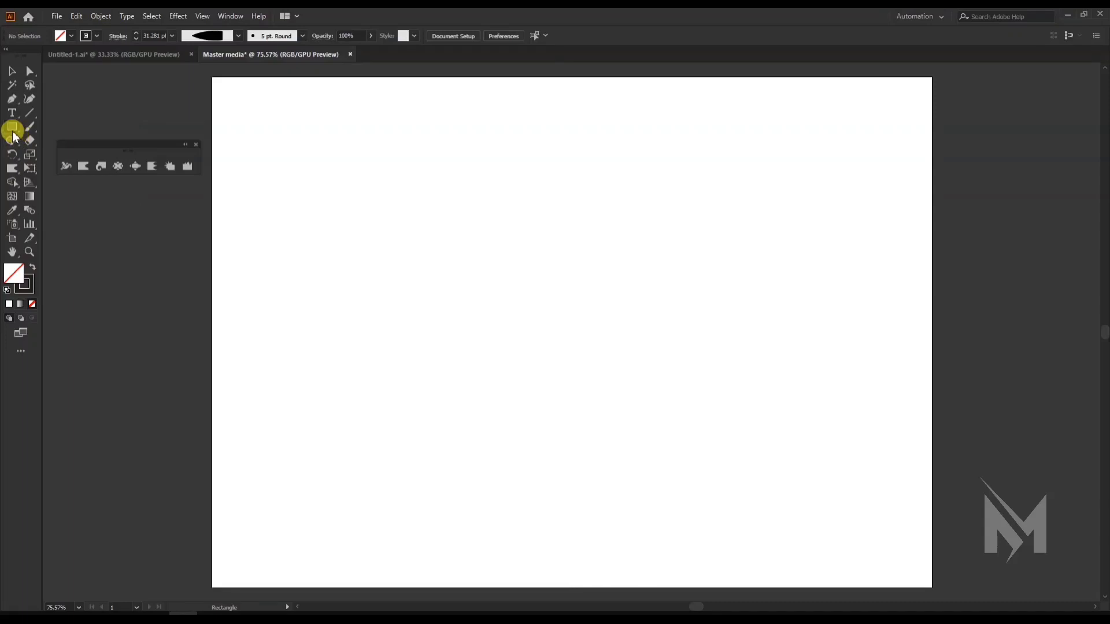
left_click(19, 102)
mouse_move(381, 225)
left_mouse_down()
mouse_move(600, 361)
mouse_move(738, 428)
mouse_move(754, 419)
left_mouse_up()
Fill the rectangle with blue, remove its stroke, and shift it slightly down and left.
left_click(60, 36)
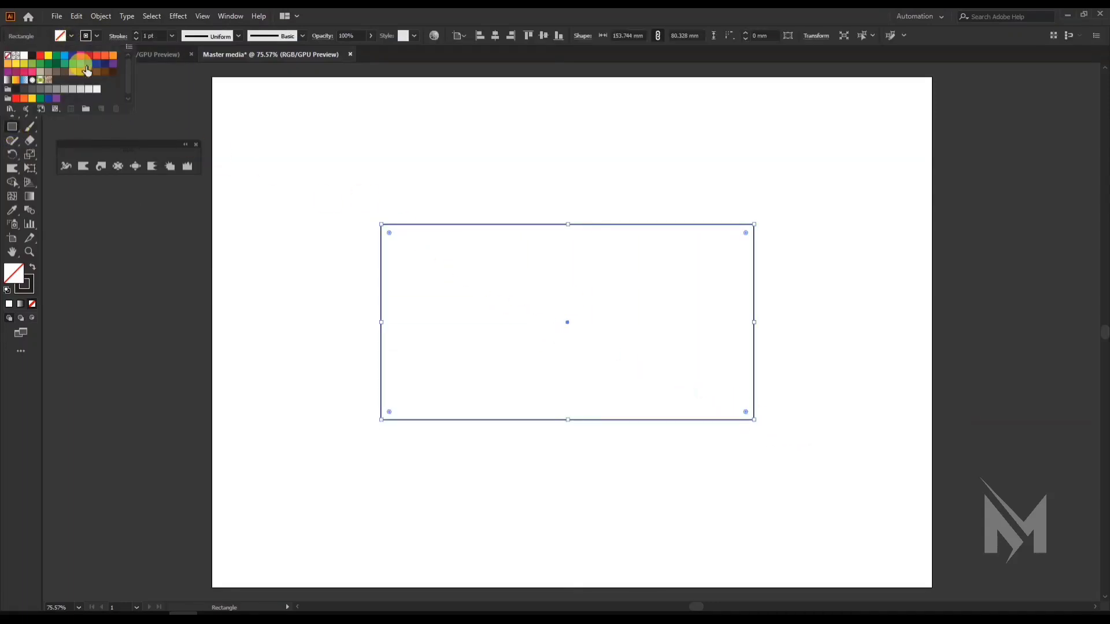
left_click(71, 108)
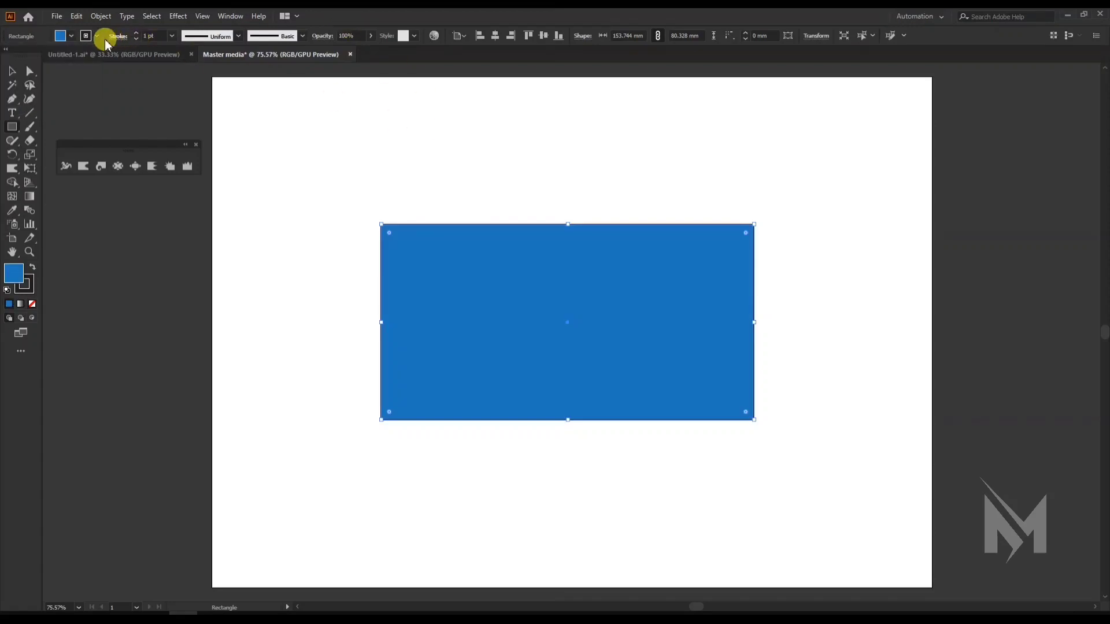
left_click(86, 36)
left_click(9, 58)
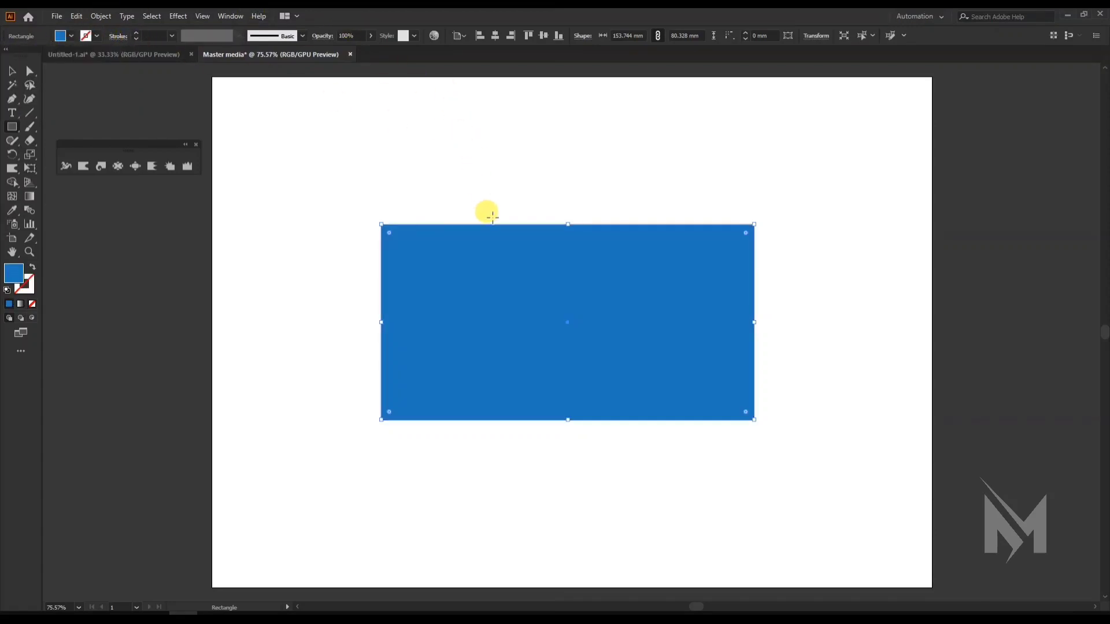
left_click_drag(528, 297, 518, 303)
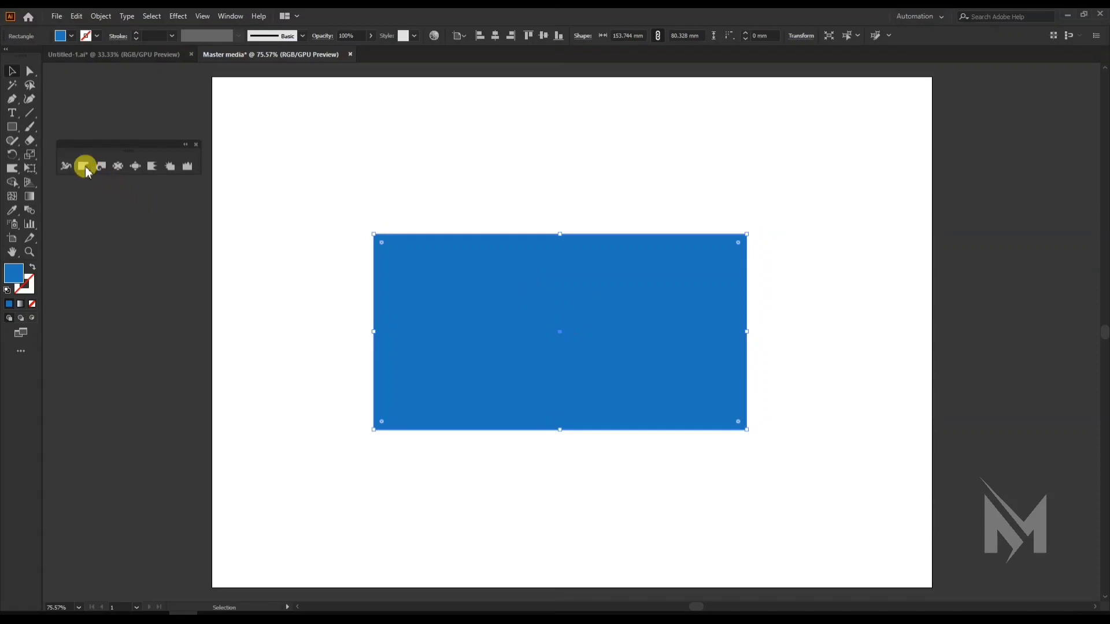
Distort the blue rectangle's edges and upper corners into irregular waves with the Warp tool.
left_click(83, 166)
mouse_move(470, 242)
left_mouse_down()
mouse_move(462, 208)
mouse_move(518, 225)
mouse_move(562, 263)
mouse_move(598, 215)
mouse_move(613, 217)
mouse_move(663, 268)
mouse_move(687, 212)
mouse_move(748, 219)
left_mouse_up()
mouse_move(384, 240)
left_mouse_down()
mouse_move(340, 220)
mouse_move(347, 227)
left_mouse_up()
mouse_move(463, 388)
left_mouse_down()
mouse_move(340, 338)
mouse_move(387, 385)
mouse_move(394, 444)
mouse_move(431, 458)
mouse_move(482, 445)
mouse_move(533, 398)
mouse_move(546, 367)
mouse_move(523, 407)
mouse_move(526, 365)
mouse_move(533, 391)
mouse_move(532, 376)
mouse_move(572, 421)
mouse_move(580, 482)
mouse_move(622, 434)
mouse_move(642, 467)
mouse_move(639, 455)
mouse_move(660, 470)
mouse_move(634, 314)
mouse_move(747, 410)
mouse_move(678, 352)
mouse_move(743, 364)
mouse_move(702, 311)
mouse_move(770, 329)
left_mouse_up()
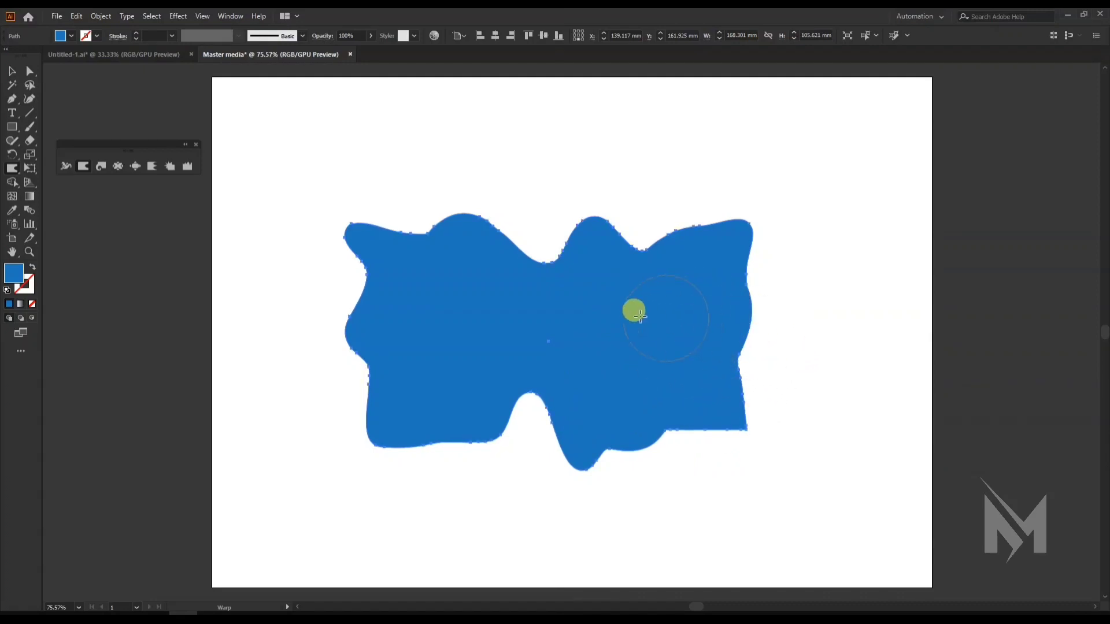
Set the Warp tool's brush width and height to 70 mm each in the tool options.
left_click(84, 167)
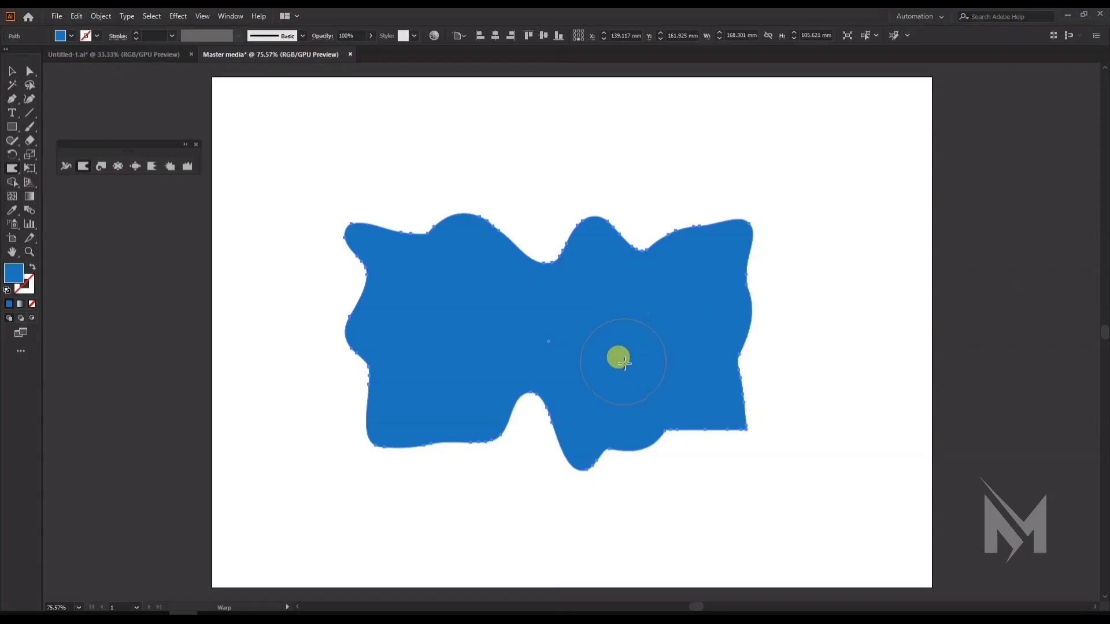
double_click(84, 168)
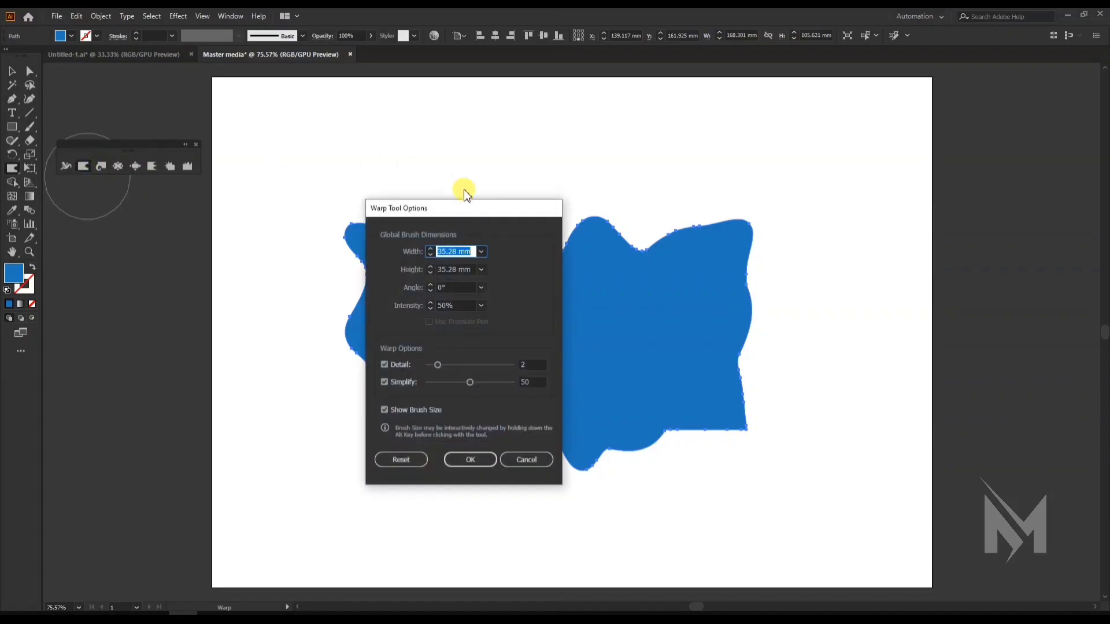
left_click_drag(468, 201, 505, 134)
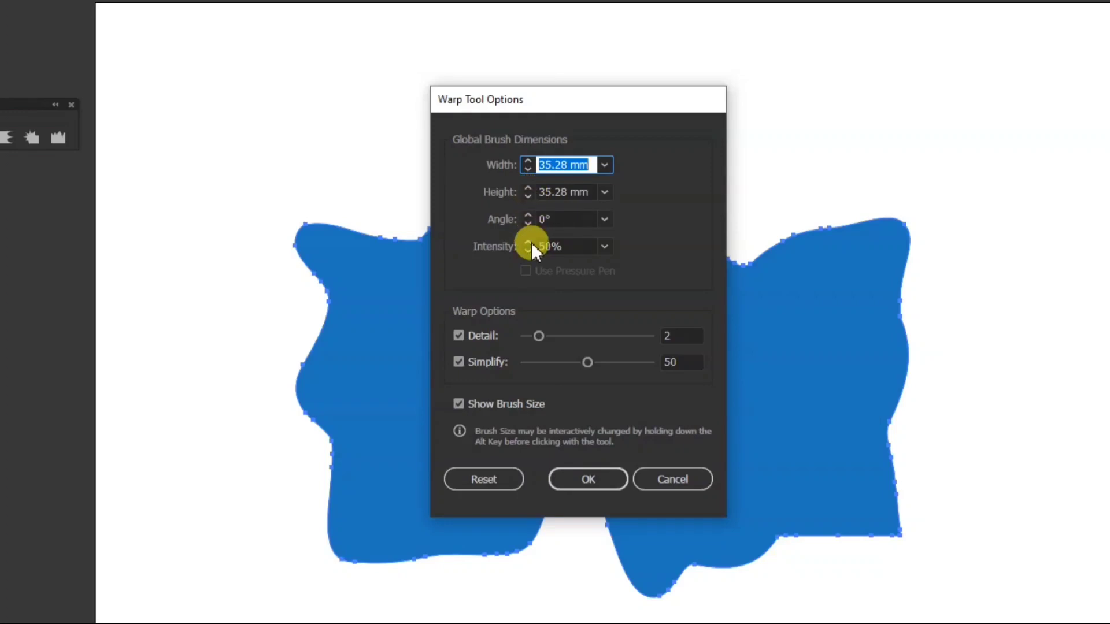
left_click_drag(557, 168, 537, 168)
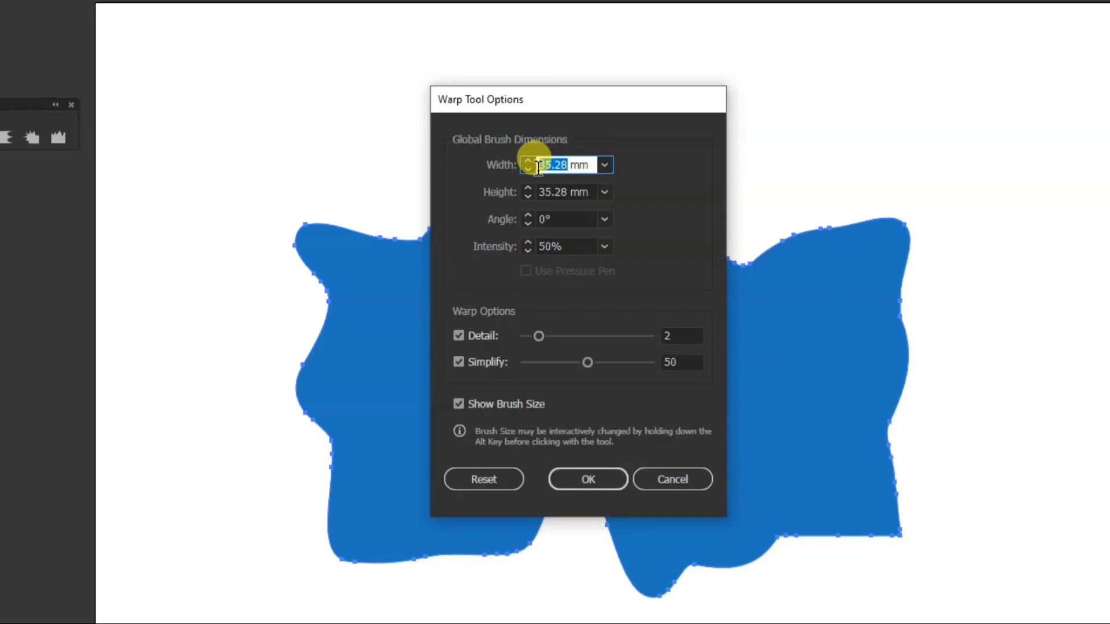
type("70")
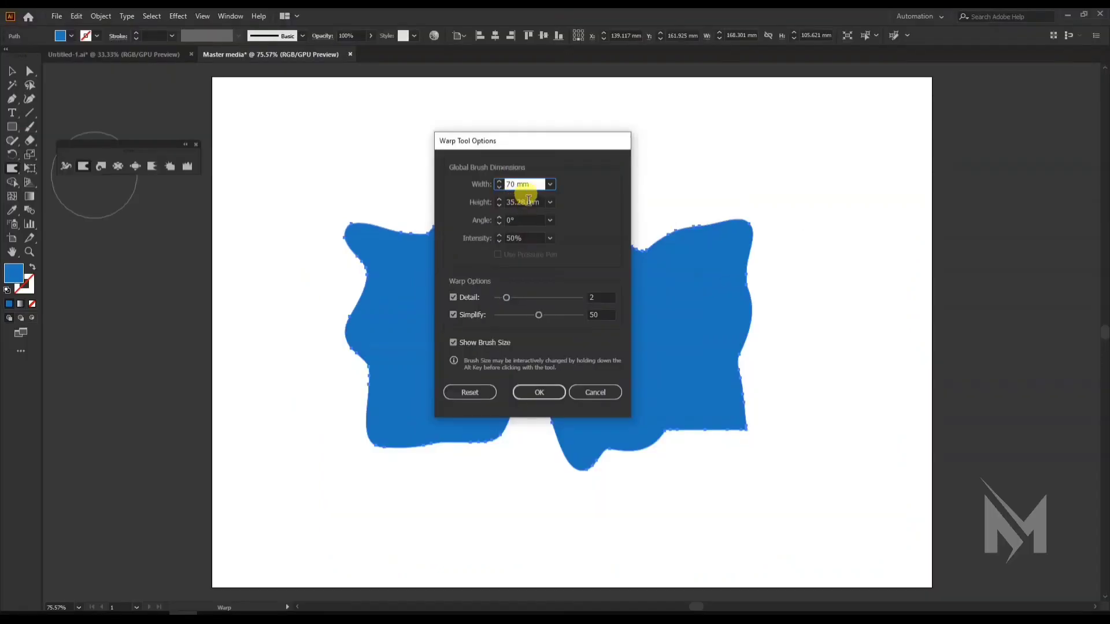
left_click_drag(528, 200, 506, 200)
type("70")
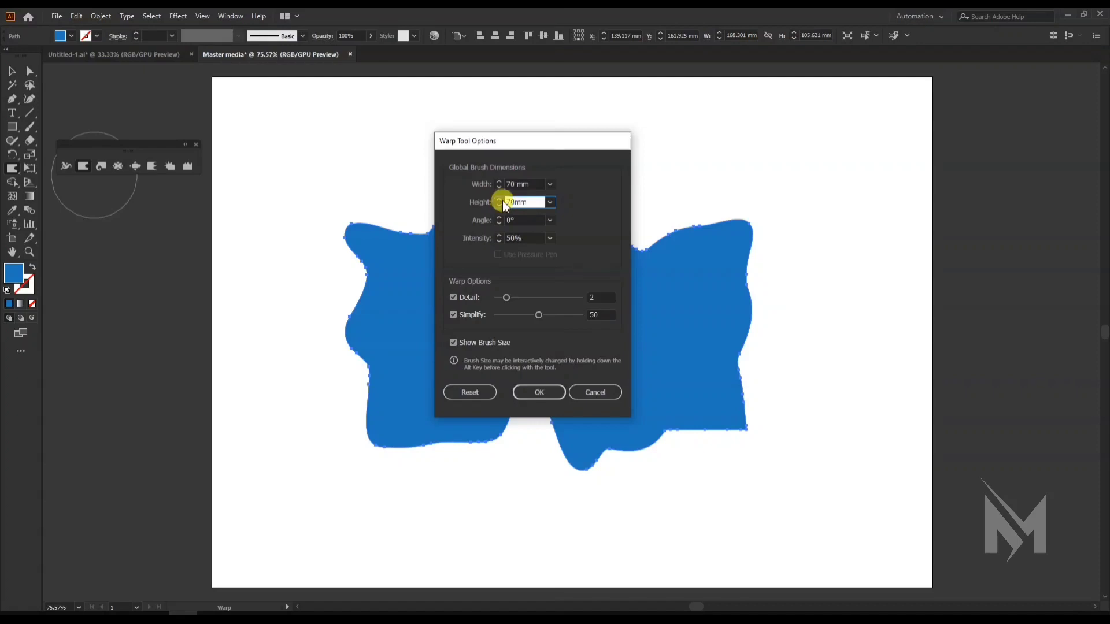
left_click(542, 392)
Pull the blue shape's lower-right edge, upper-right peak and right side outward into large bulges with the Warp tool.
mouse_move(736, 397)
left_mouse_down()
mouse_move(707, 480)
mouse_move(688, 436)
mouse_move(649, 443)
mouse_move(595, 505)
mouse_move(677, 505)
left_mouse_up()
mouse_move(647, 286)
left_mouse_down()
mouse_move(632, 170)
mouse_move(636, 179)
left_mouse_up()
mouse_move(749, 310)
left_mouse_down()
mouse_move(798, 314)
mouse_move(798, 339)
mouse_move(815, 333)
left_mouse_up()
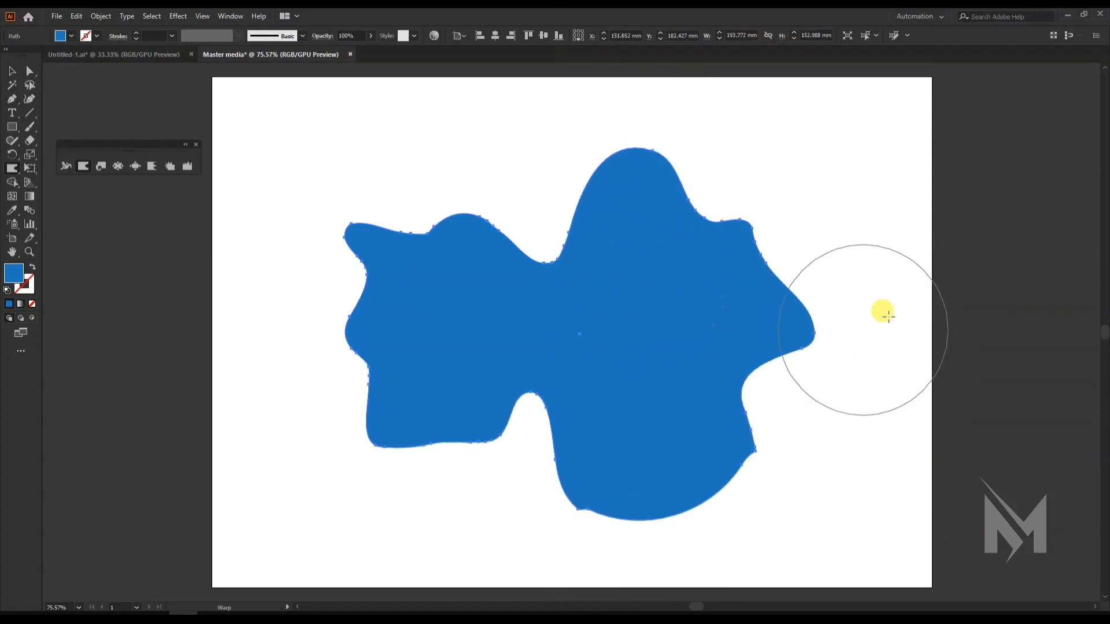
Set the Warp brush width and height to 10 mm and distort the shape's lower-left corner and edge in small detail.
double_click(84, 166)
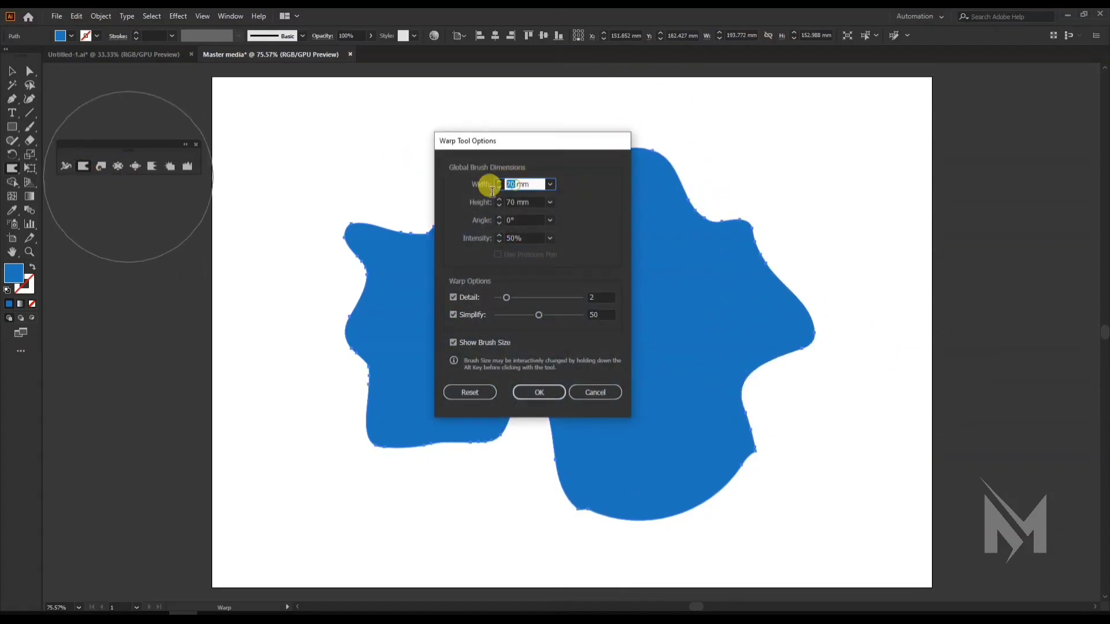
type("10")
key("Tab")
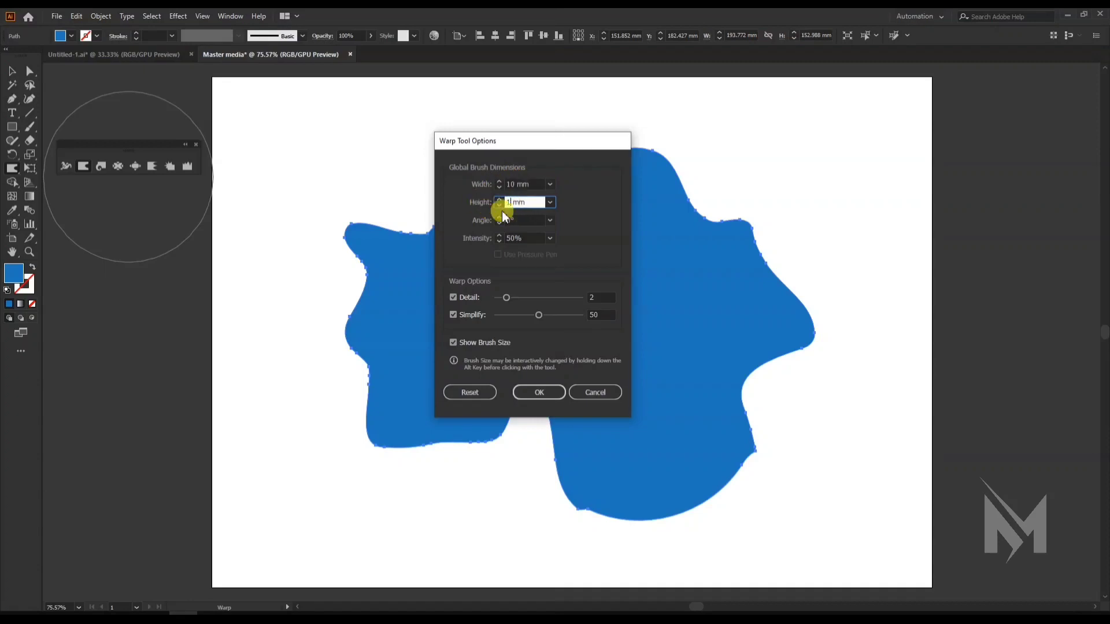
left_click(534, 393)
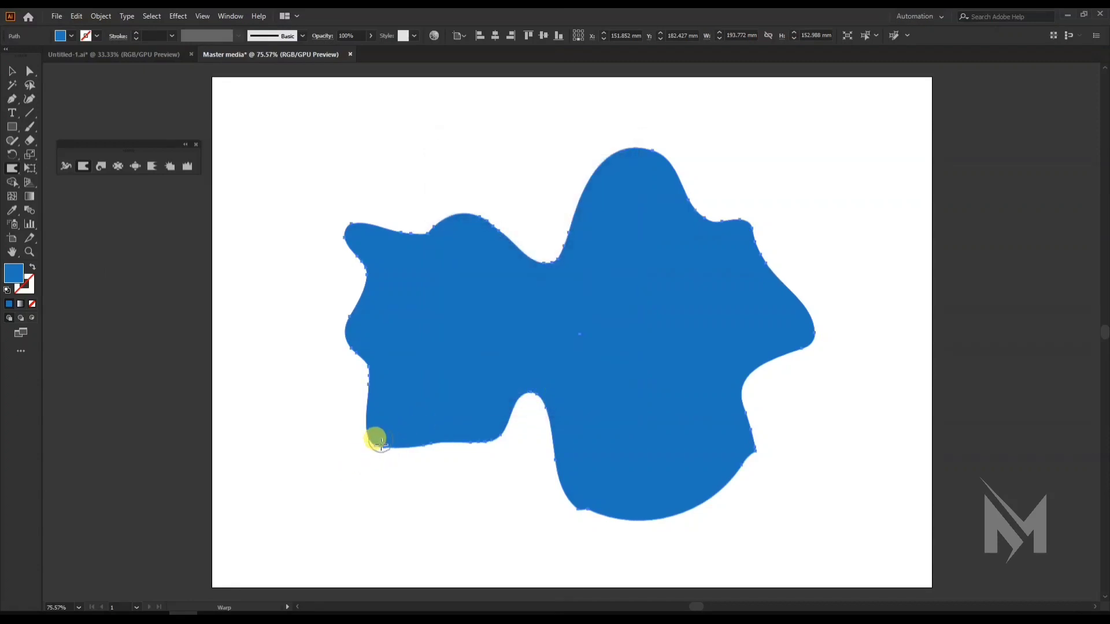
left_click_drag(381, 443, 354, 475)
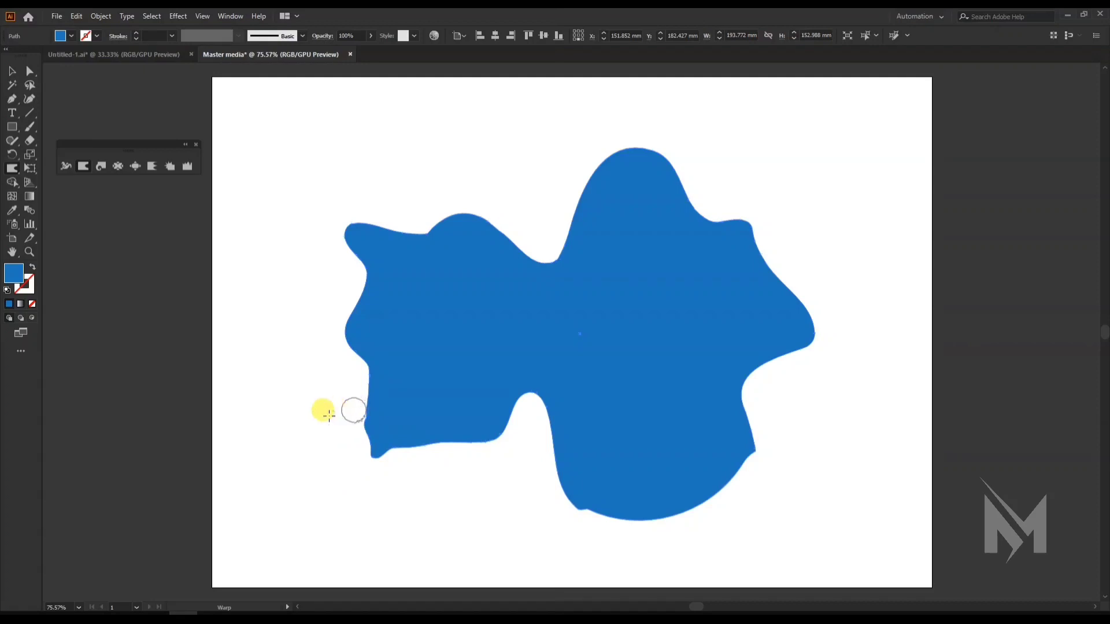
Reset the Warp tool options to their default values.
key("Return")
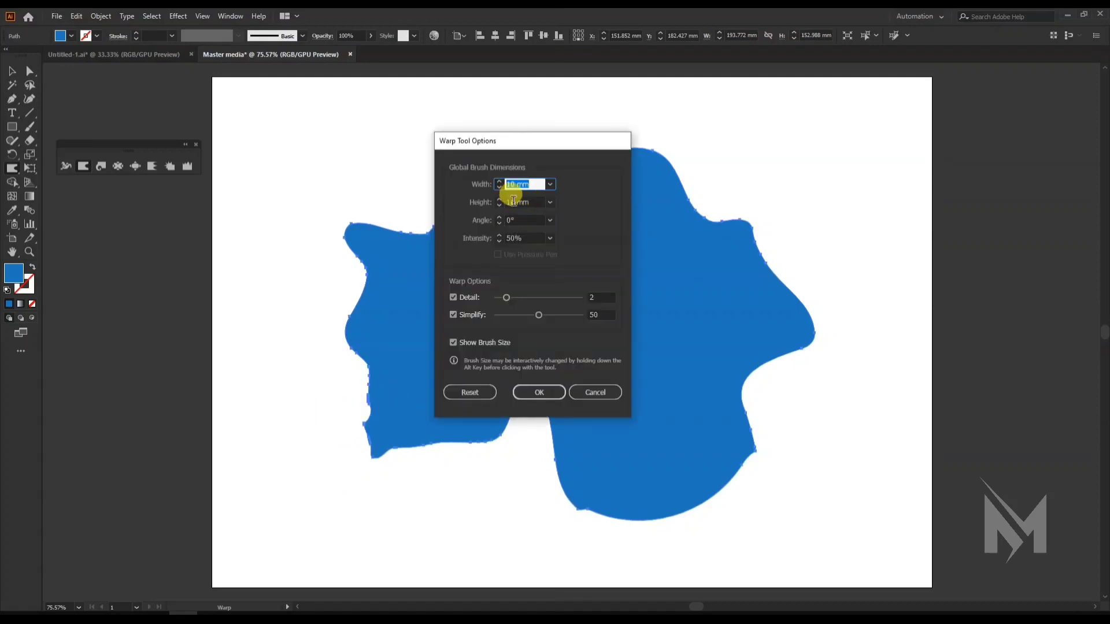
left_click_drag(514, 201, 481, 205)
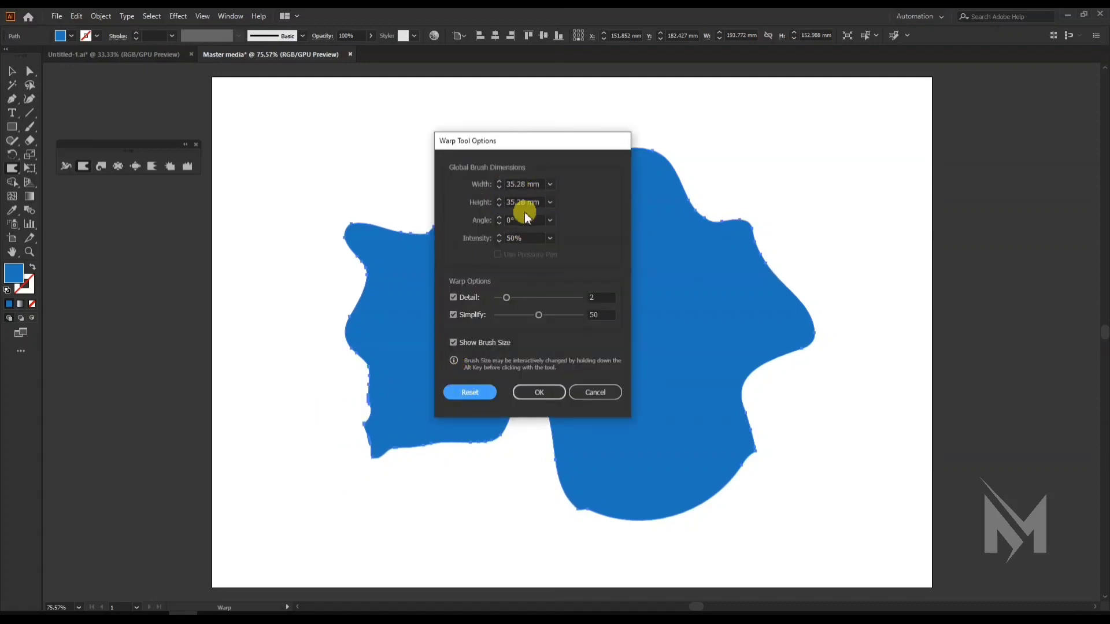
left_click(517, 220)
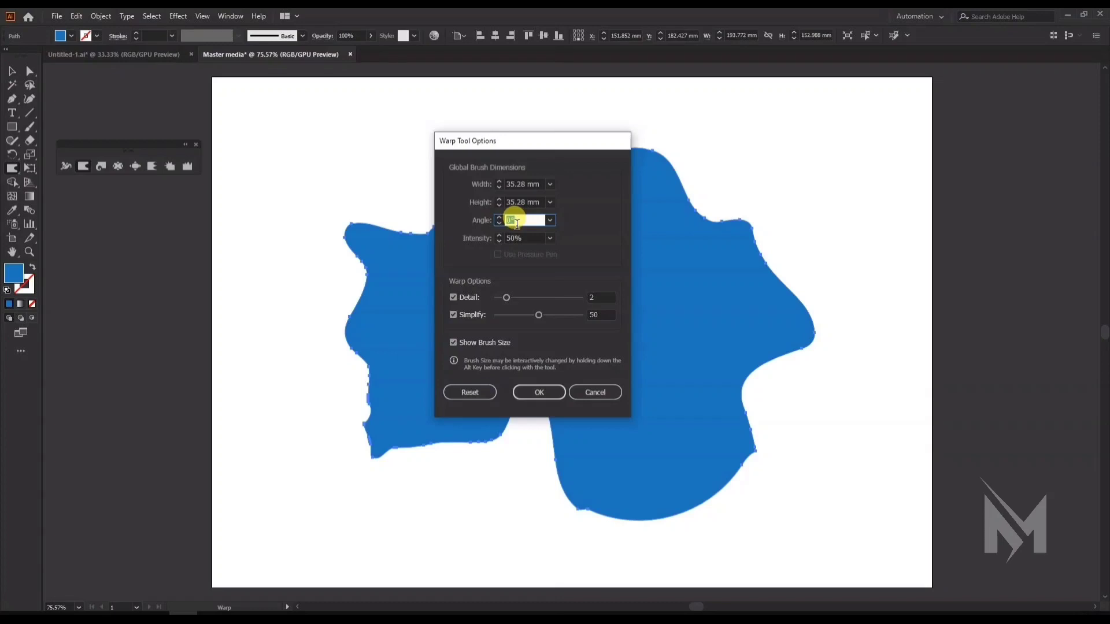
left_click(472, 394)
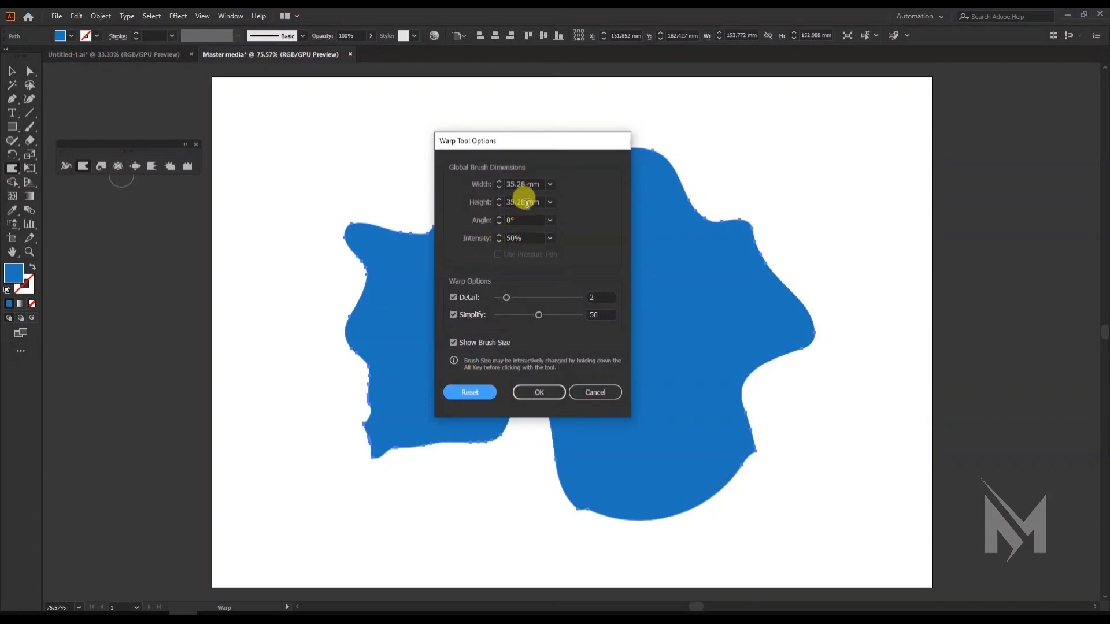
Set the Warp brush height to 50 mm and angle to 45°, and distort the shape's top, left and bottom edges.
left_click_drag(526, 203, 482, 205)
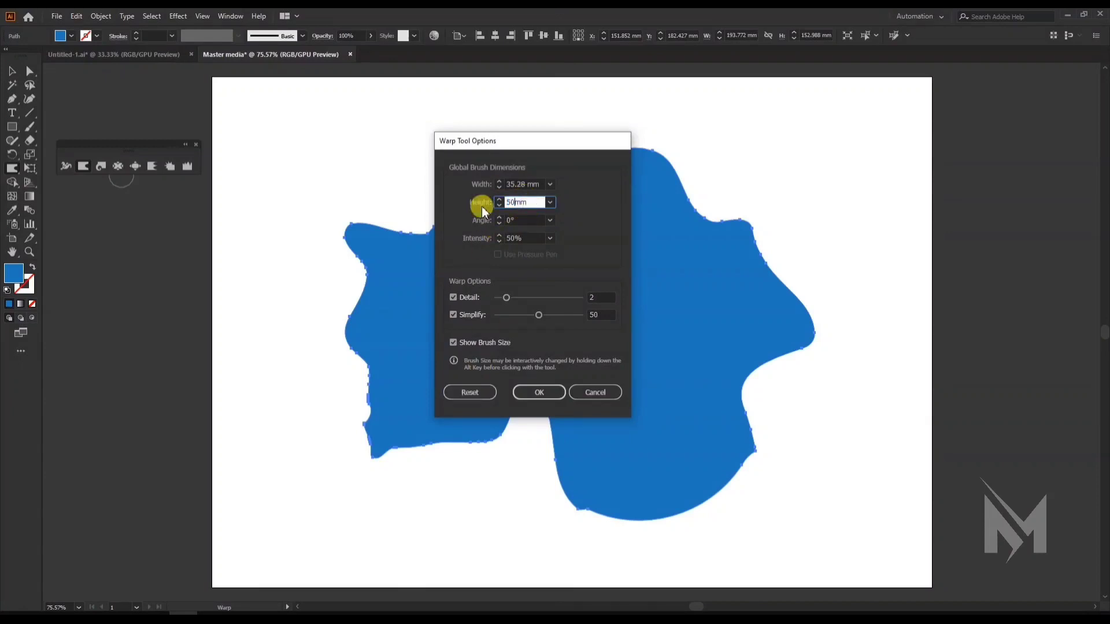
type("50")
left_click(521, 221)
type("45")
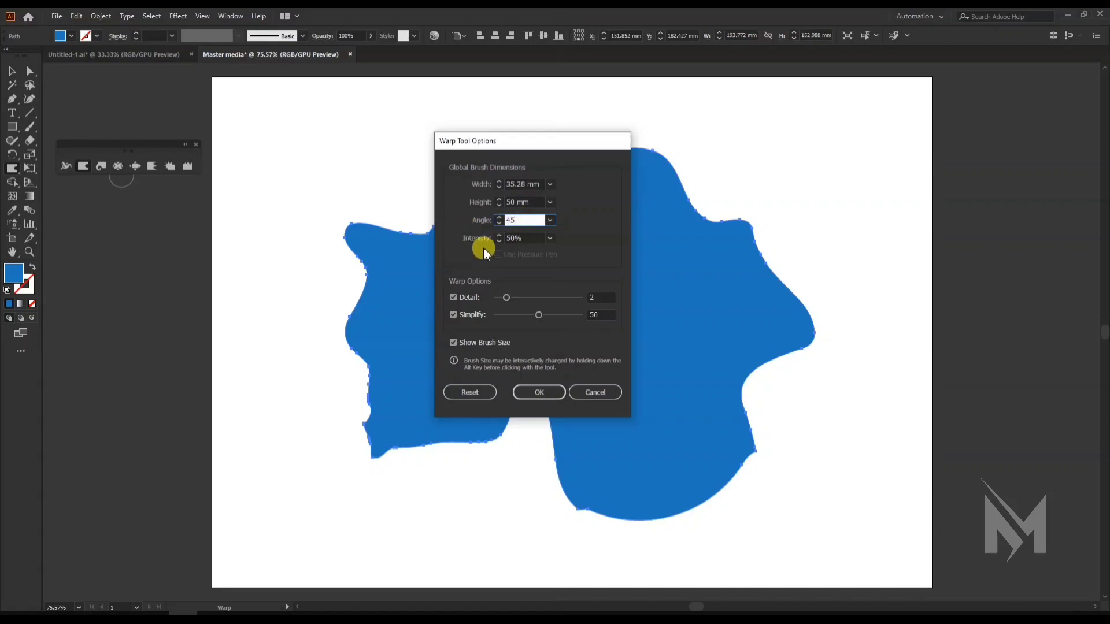
left_click(534, 389)
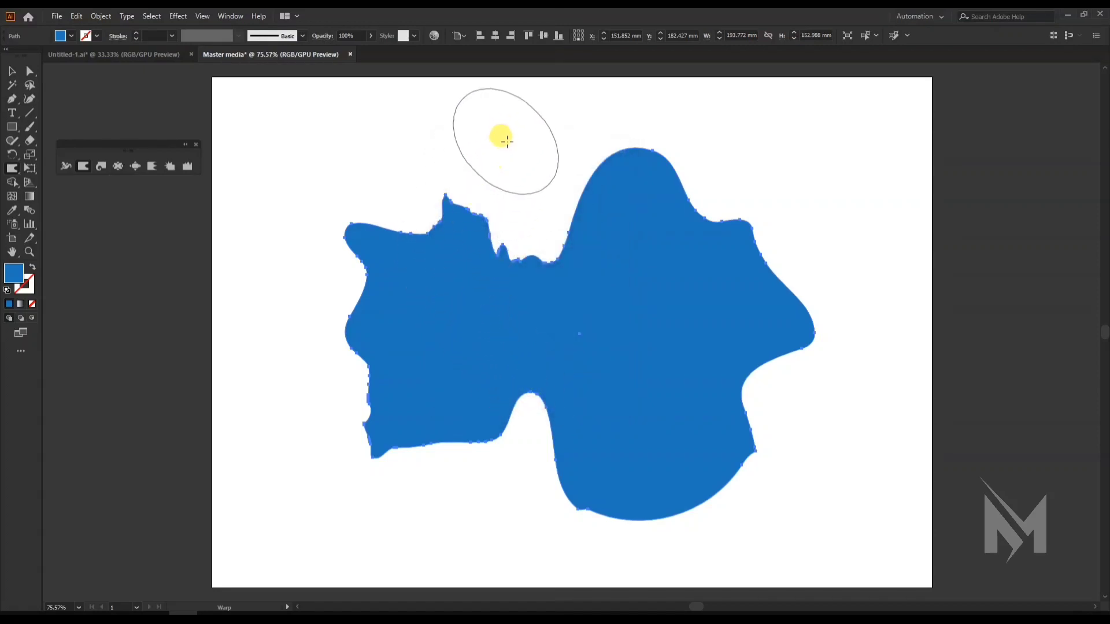
mouse_move(493, 151)
left_mouse_down()
mouse_move(466, 188)
mouse_move(505, 138)
mouse_move(455, 164)
mouse_move(510, 218)
mouse_move(539, 182)
mouse_move(392, 109)
mouse_move(315, 237)
mouse_move(322, 357)
mouse_move(362, 364)
mouse_move(338, 390)
mouse_move(328, 431)
mouse_move(341, 445)
mouse_move(549, 458)
mouse_move(573, 519)
mouse_move(635, 439)
left_mouse_up()
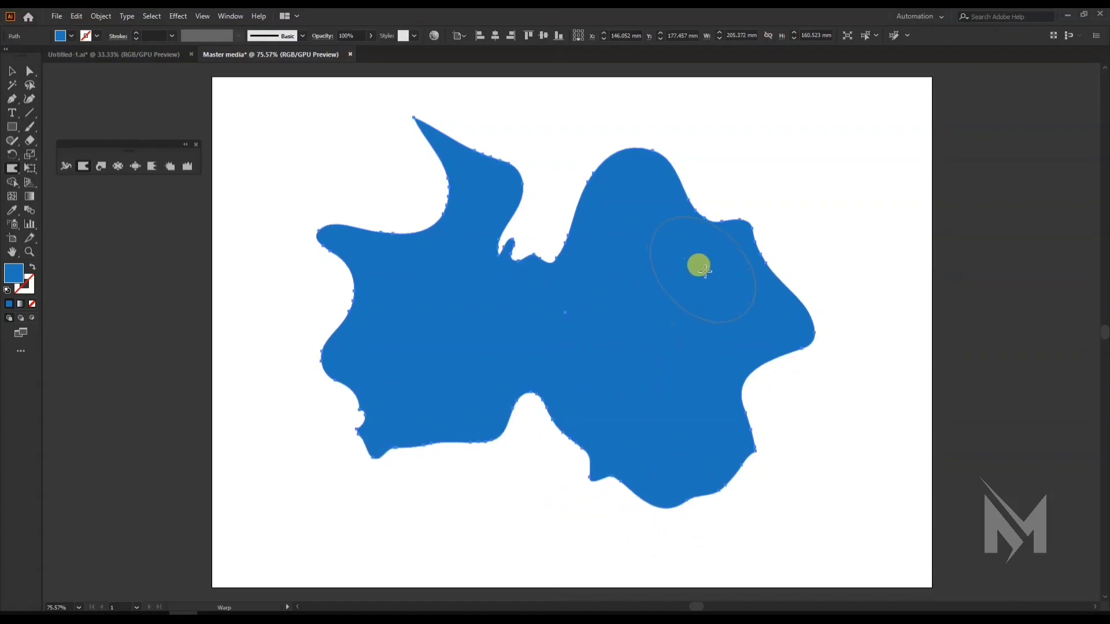
left_click_drag(529, 382, 470, 463)
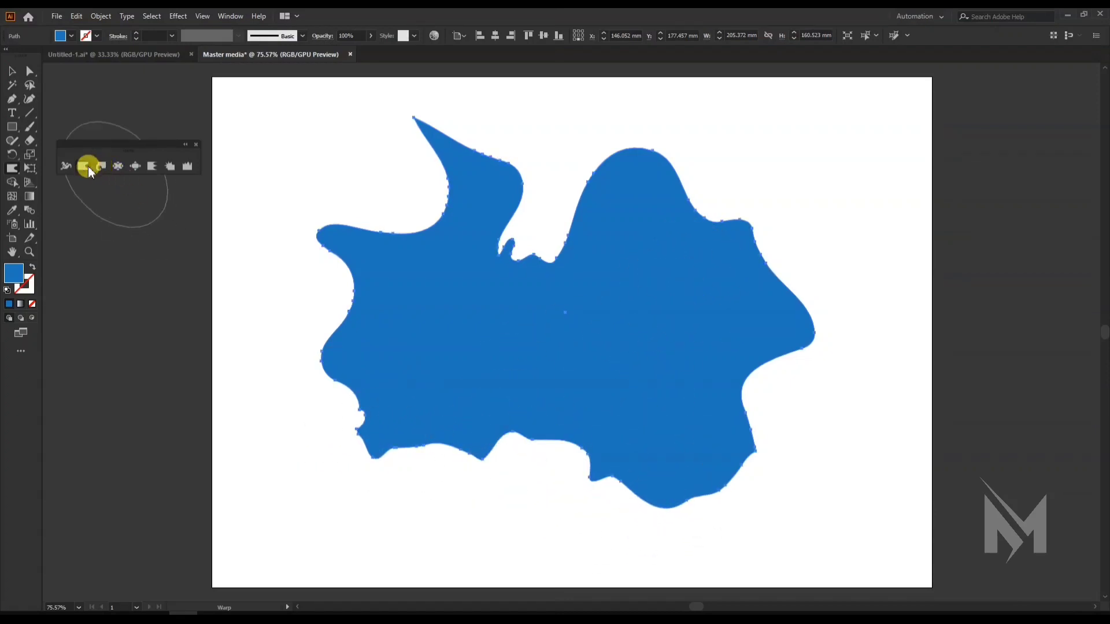
Restore the default brush size, angle and intensity for the Warp tool.
left_click_drag(524, 238, 496, 238)
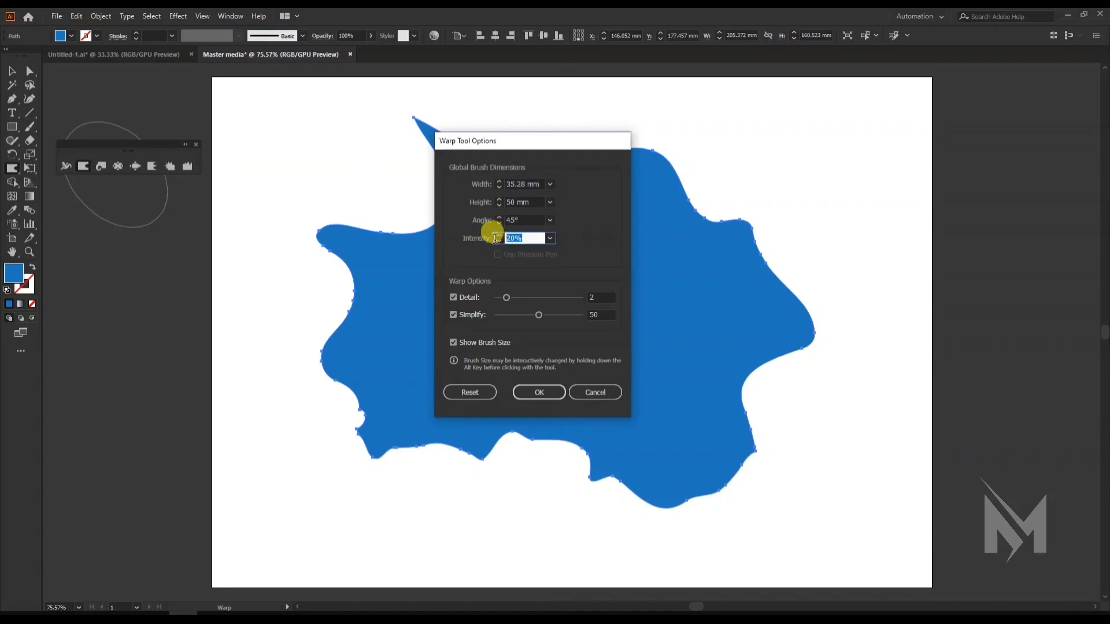
left_click(478, 391)
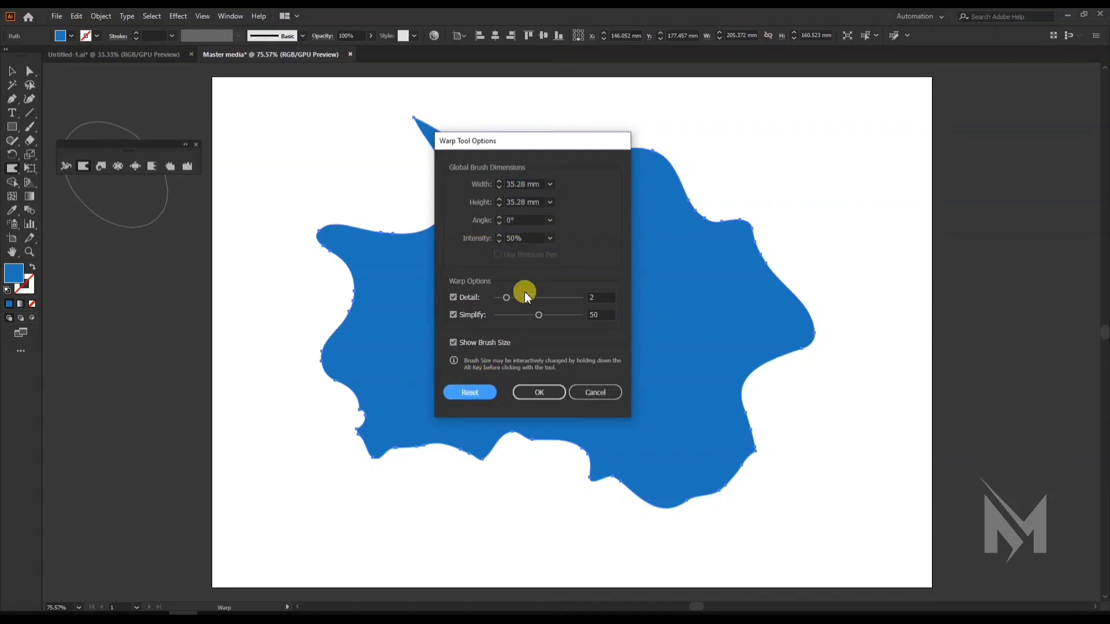
left_click(539, 392)
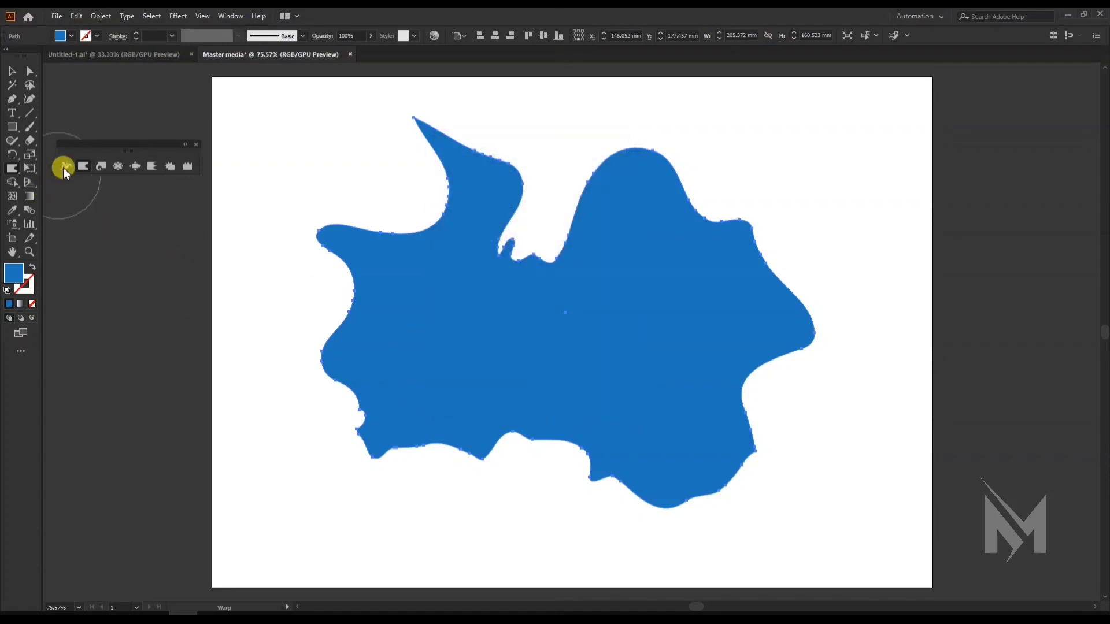
Set the Warp intensity to 100% and stretch the shape's upper-left area and upper-right peak outward.
double_click(84, 167)
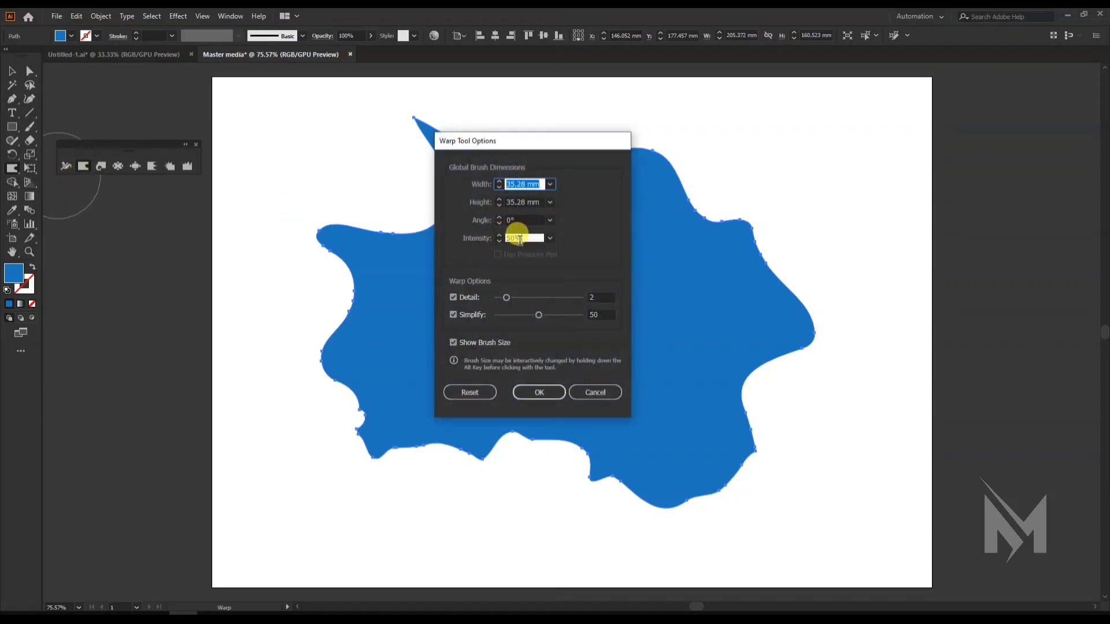
left_click(520, 239)
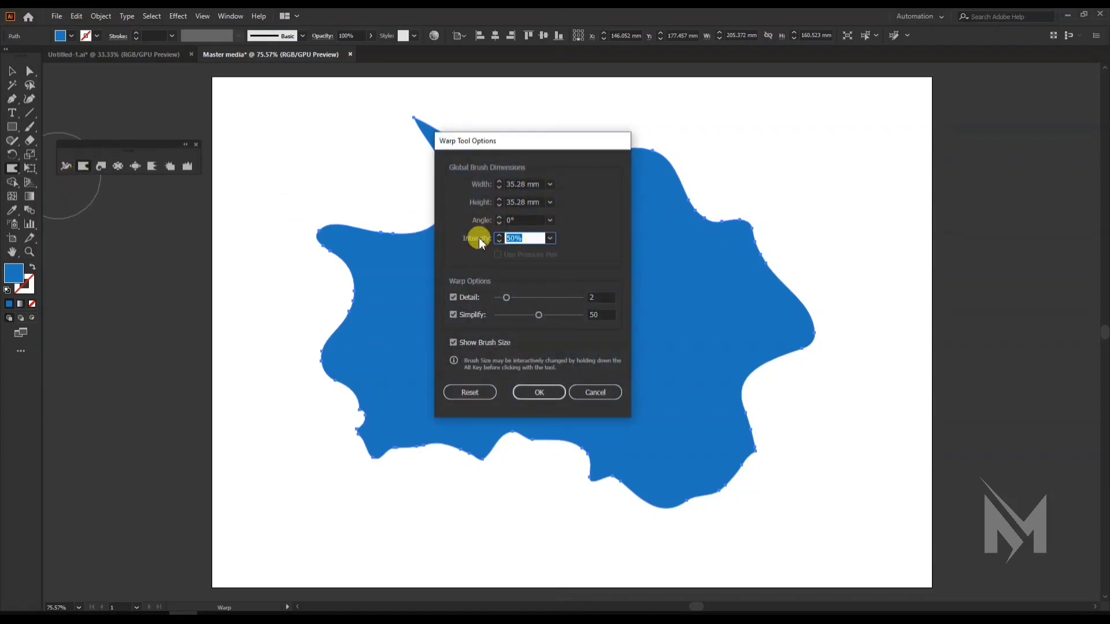
left_click(529, 392)
mouse_move(396, 245)
left_mouse_down()
mouse_move(349, 178)
mouse_move(366, 178)
mouse_move(292, 248)
mouse_move(285, 282)
mouse_move(335, 285)
mouse_move(293, 243)
mouse_move(300, 136)
left_mouse_up()
left_click_drag(601, 253, 599, 124)
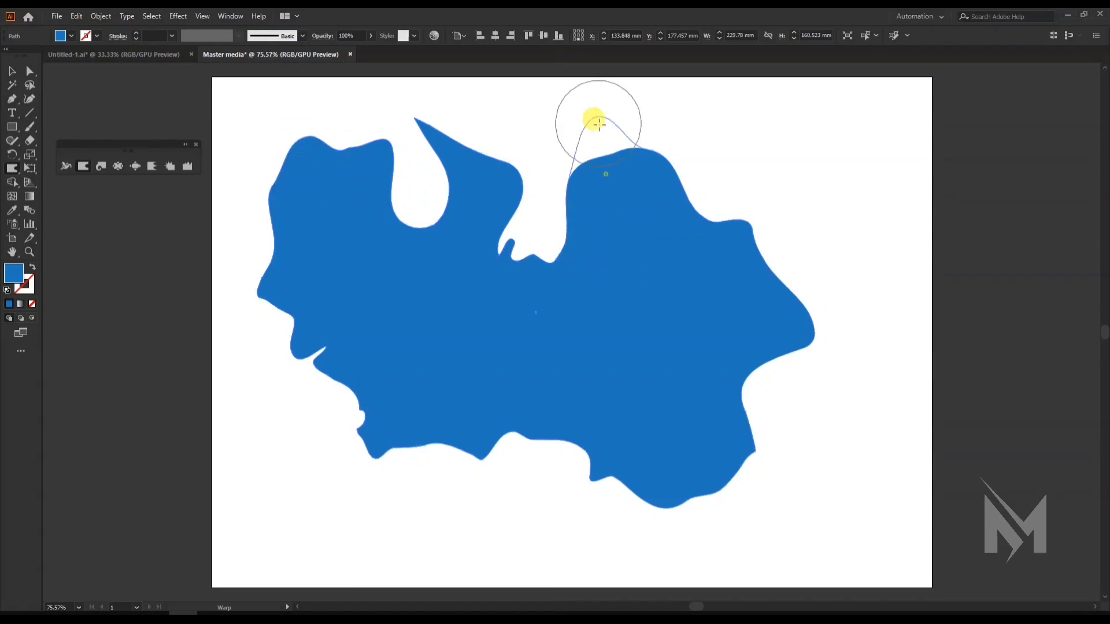
Set the Warp intensity to 10% and brush across the shape's upper peaks from right to left.
double_click(83, 166)
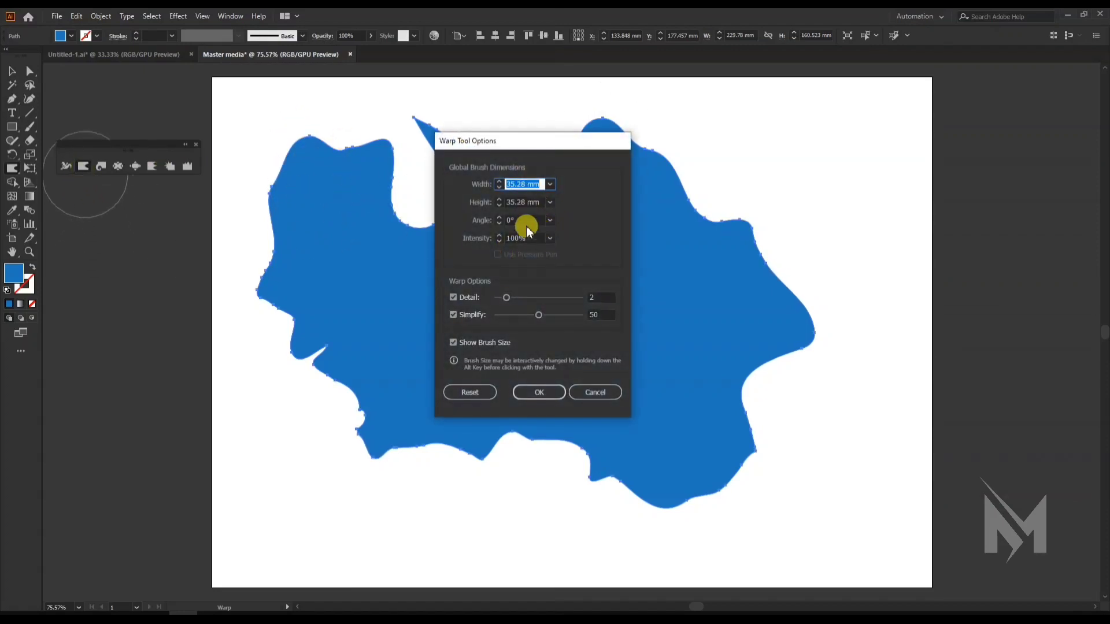
left_click(532, 241)
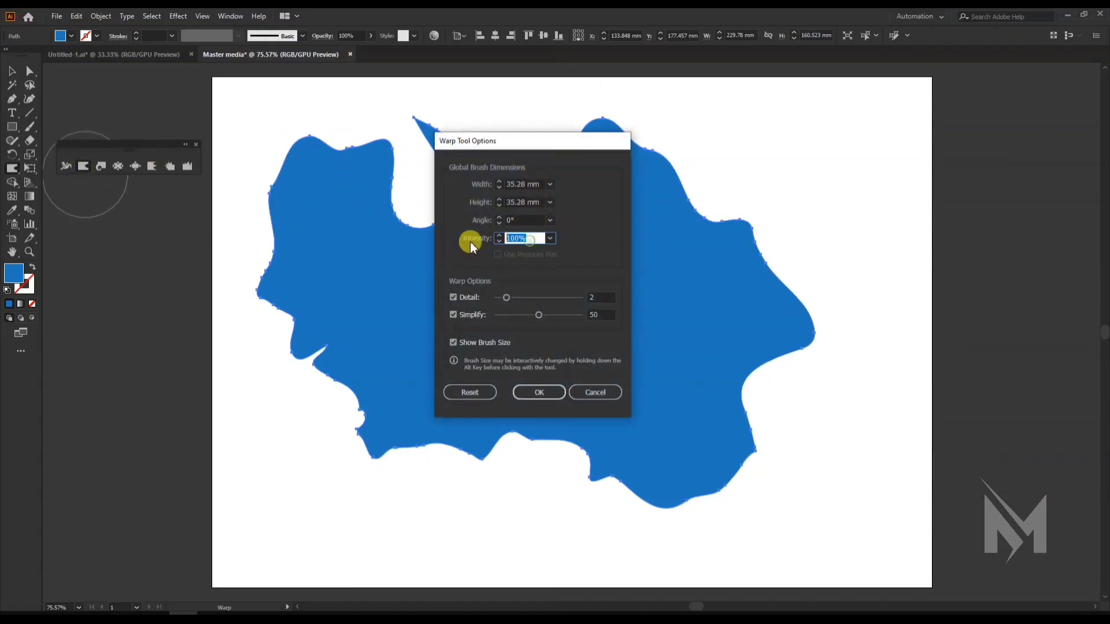
type("10")
left_click(536, 403)
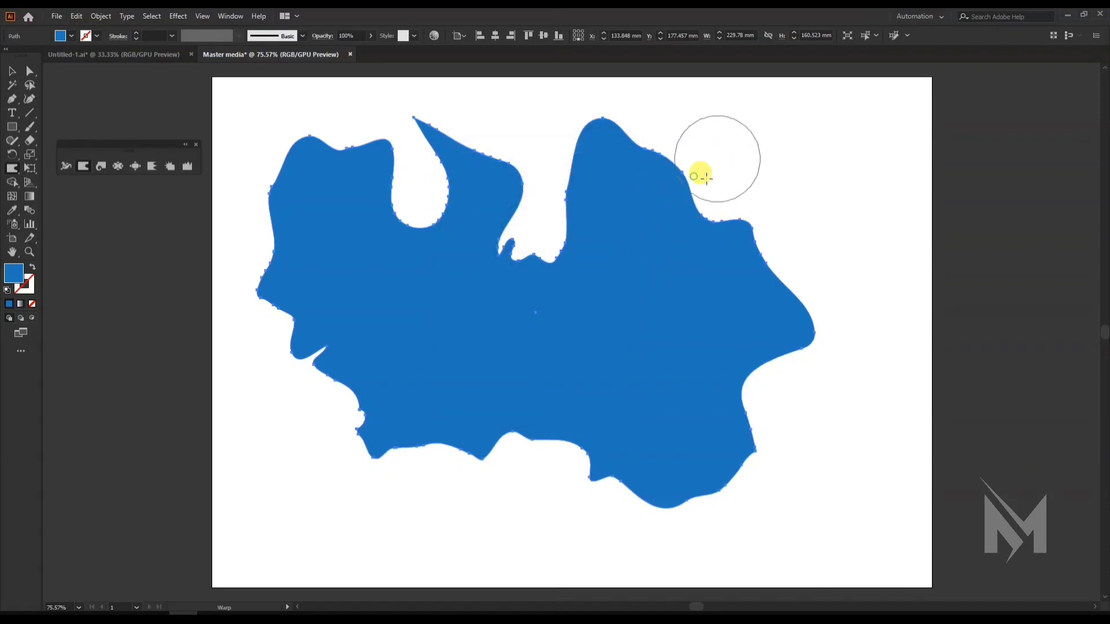
mouse_move(701, 176)
left_mouse_down()
mouse_move(721, 261)
mouse_move(743, 249)
mouse_move(702, 297)
mouse_move(701, 282)
mouse_move(628, 212)
mouse_move(563, 181)
mouse_move(598, 189)
mouse_move(521, 168)
left_mouse_up()
Clear the warped shape from the artboard and open the Warp tool options.
left_click(81, 169)
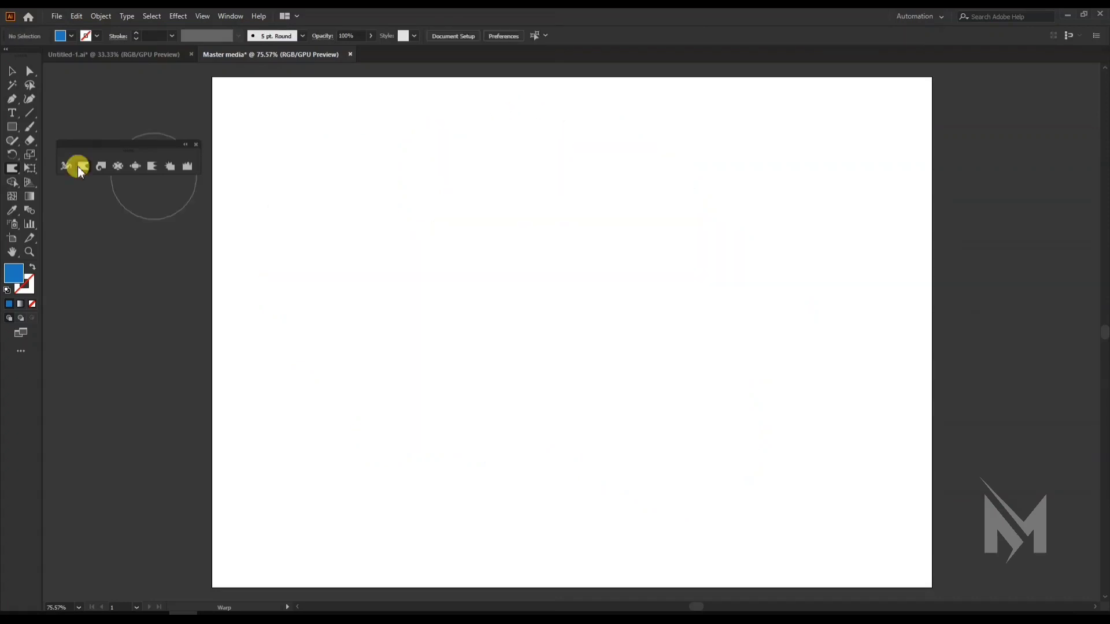
double_click(81, 169)
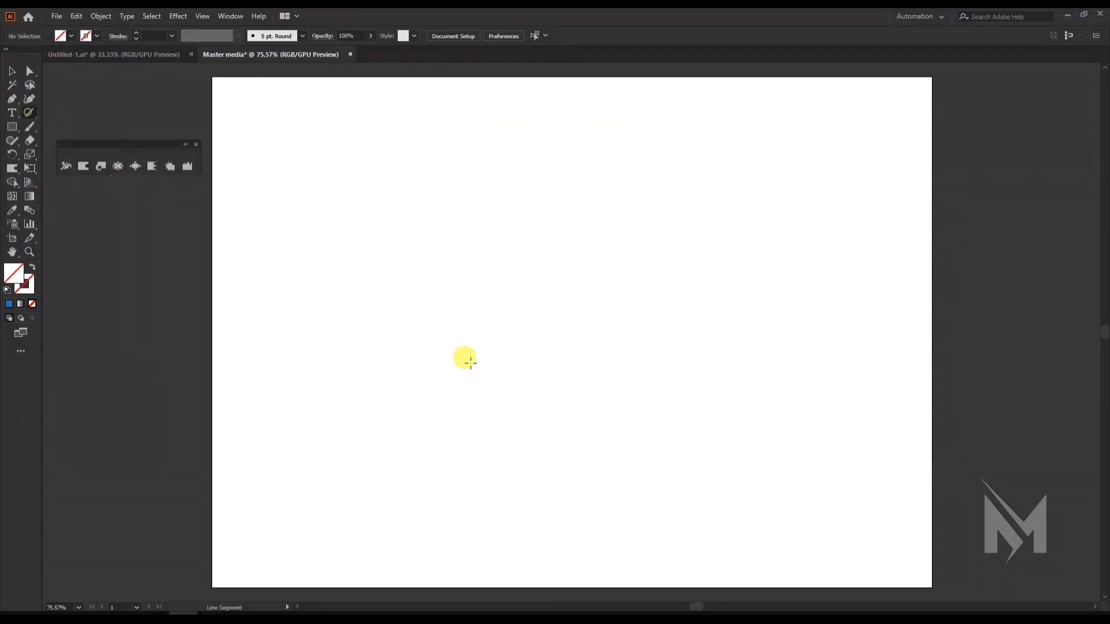
Draw a horizontal line about 171 mm long across the artboard and give it a 1 pt stroke.
left_click_drag(321, 312, 736, 312)
left_click(172, 35)
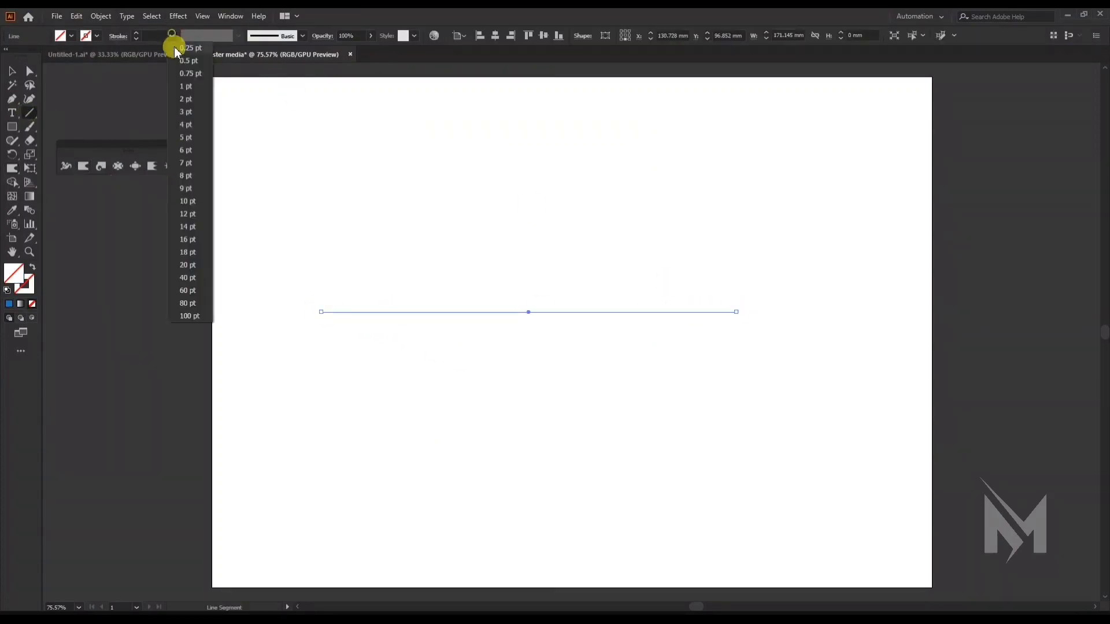
left_click(187, 86)
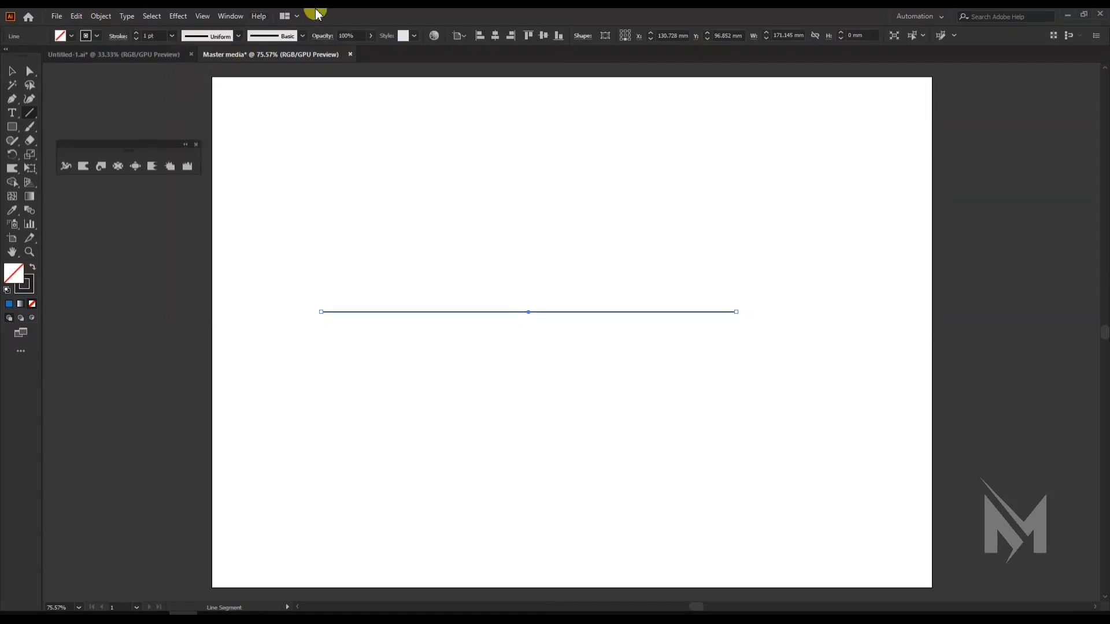
Distort the line into irregular waves with the Warp tool, and delete it from the artboard.
left_click(82, 172)
mouse_move(417, 309)
left_mouse_down()
mouse_move(411, 292)
mouse_move(538, 363)
left_mouse_up()
left_click_drag(505, 327, 574, 369)
mouse_move(537, 320)
left_mouse_down()
mouse_move(571, 385)
mouse_move(618, 298)
mouse_move(642, 259)
left_mouse_up()
mouse_move(648, 309)
left_mouse_down()
mouse_move(714, 345)
mouse_move(786, 327)
mouse_move(777, 309)
mouse_move(803, 269)
mouse_move(926, 233)
mouse_move(743, 322)
mouse_move(726, 355)
mouse_move(691, 349)
mouse_move(736, 399)
mouse_move(684, 359)
mouse_move(480, 332)
mouse_move(324, 335)
left_mouse_up()
key("v")
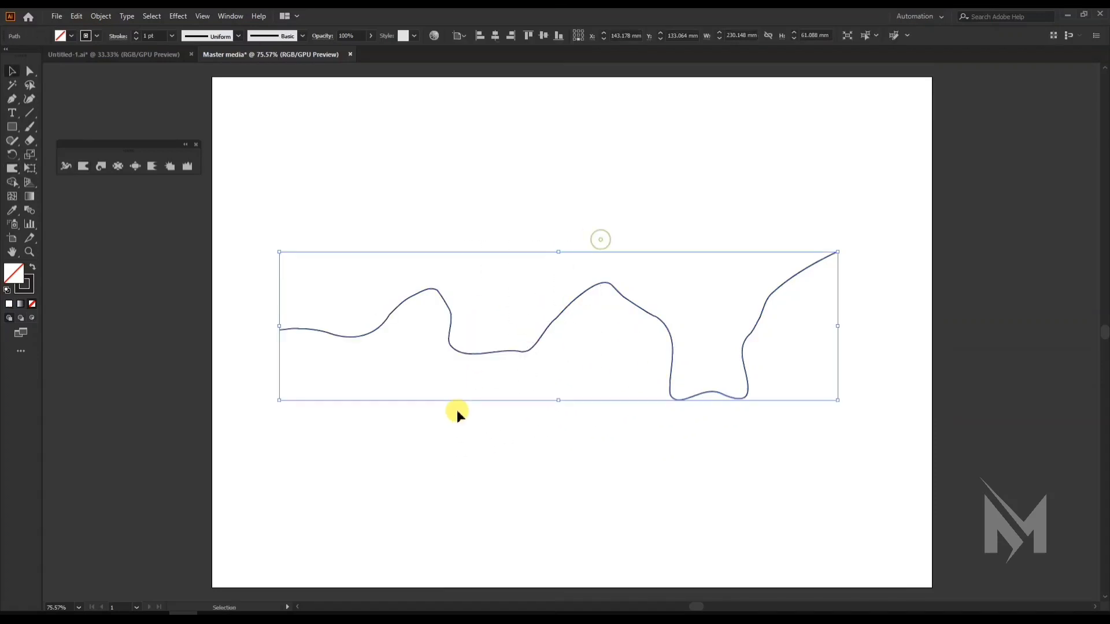
key("Delete")
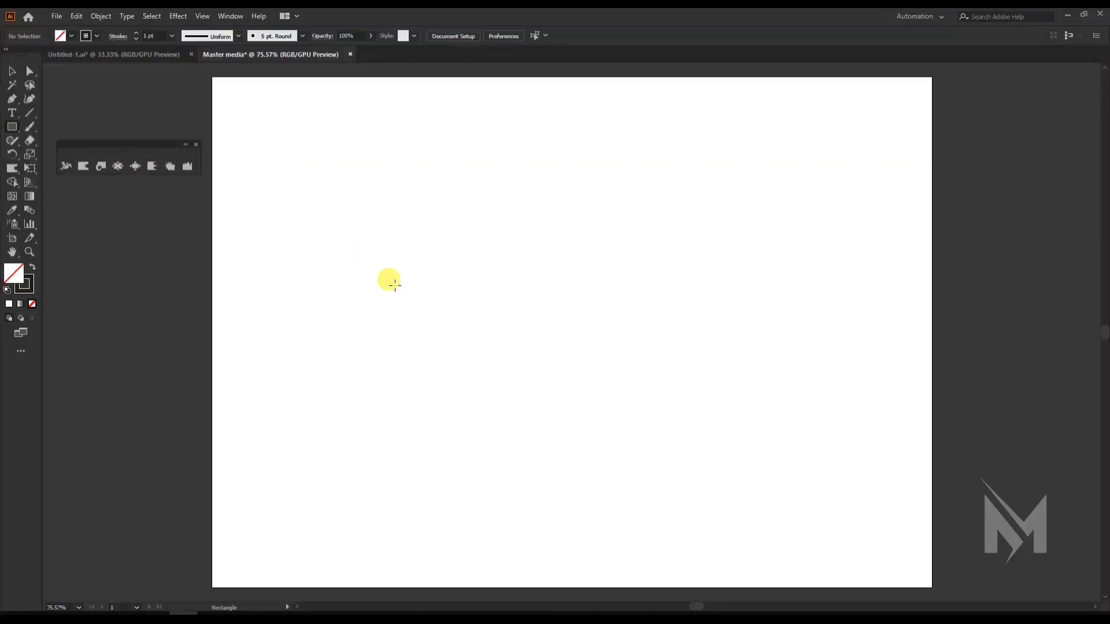
Draw a rectangle about 159 mm by 77 mm in the middle of the artboard and fill it green.
key("m")
mouse_move(506, 266)
left_mouse_down()
mouse_move(977, 561)
mouse_move(1041, 525)
left_mouse_up()
left_click(70, 37)
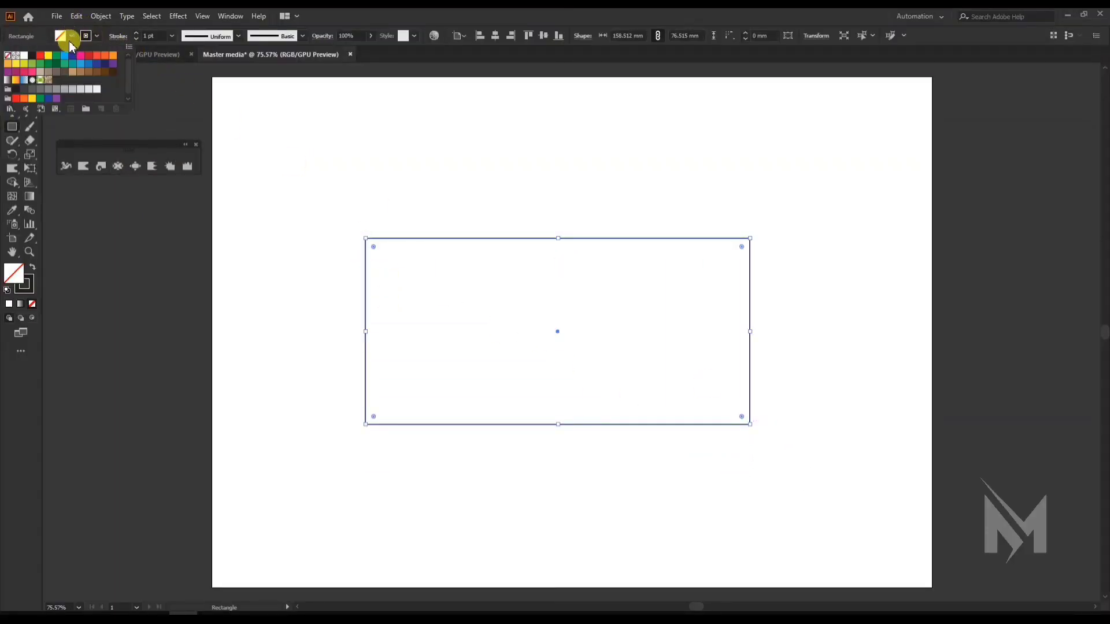
left_click(66, 64)
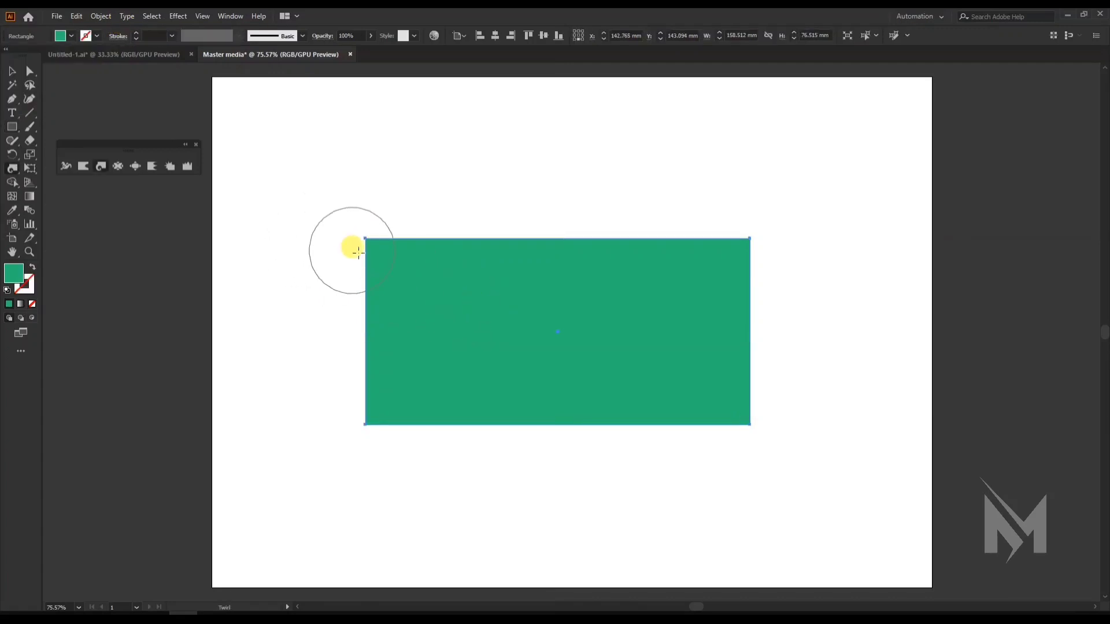
Curl the green rectangle's corners and edges into spirals with the Twirl tool.
left_click_drag(353, 250, 354, 250)
left_click_drag(564, 232, 565, 188)
left_click_drag(730, 279, 742, 291)
left_click_drag(699, 422, 704, 422)
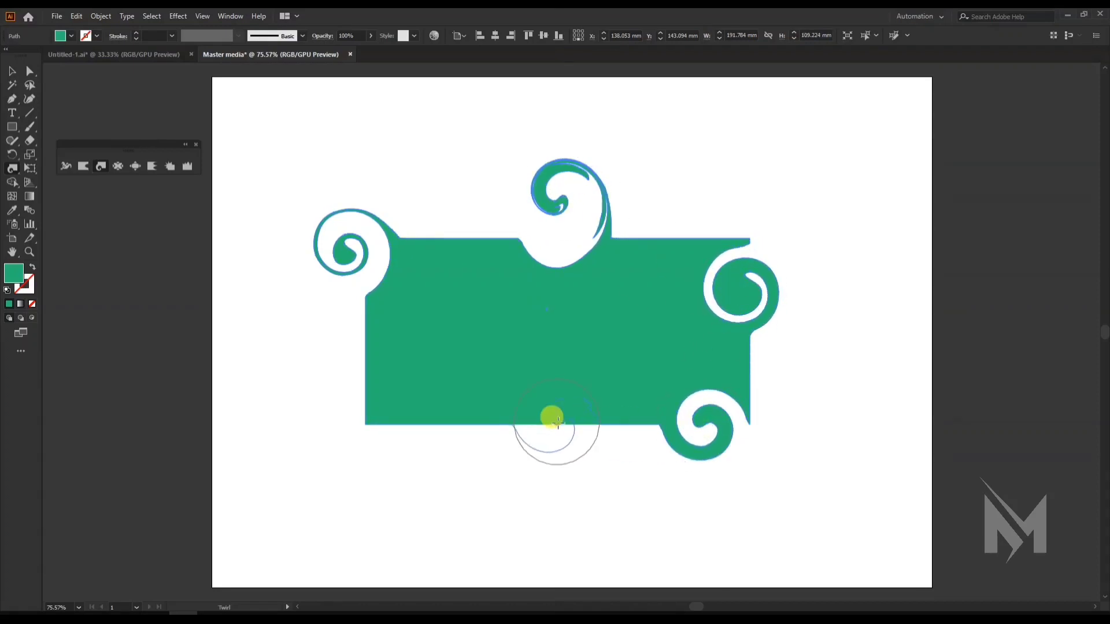
left_click_drag(558, 424, 558, 424)
left_click_drag(408, 428, 408, 428)
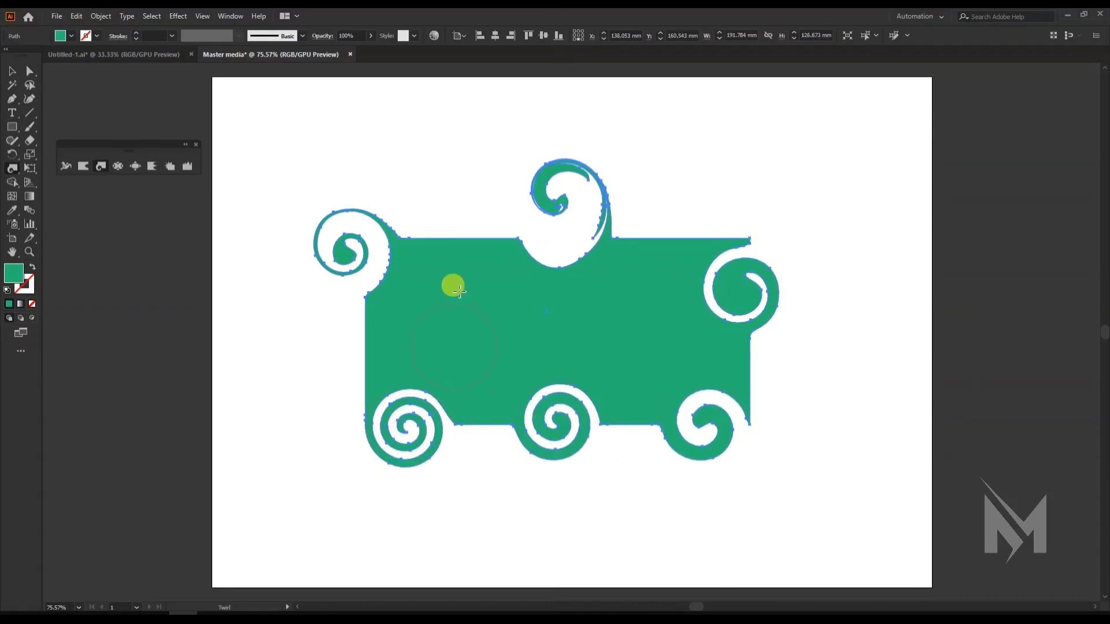
mouse_move(454, 254)
left_mouse_down()
mouse_move(434, 168)
mouse_move(402, 128)
mouse_move(379, 211)
left_mouse_up()
mouse_move(671, 245)
left_mouse_down()
mouse_move(688, 203)
mouse_move(669, 164)
left_mouse_up()
mouse_move(343, 377)
left_mouse_down()
mouse_move(324, 367)
mouse_move(501, 315)
left_mouse_up()
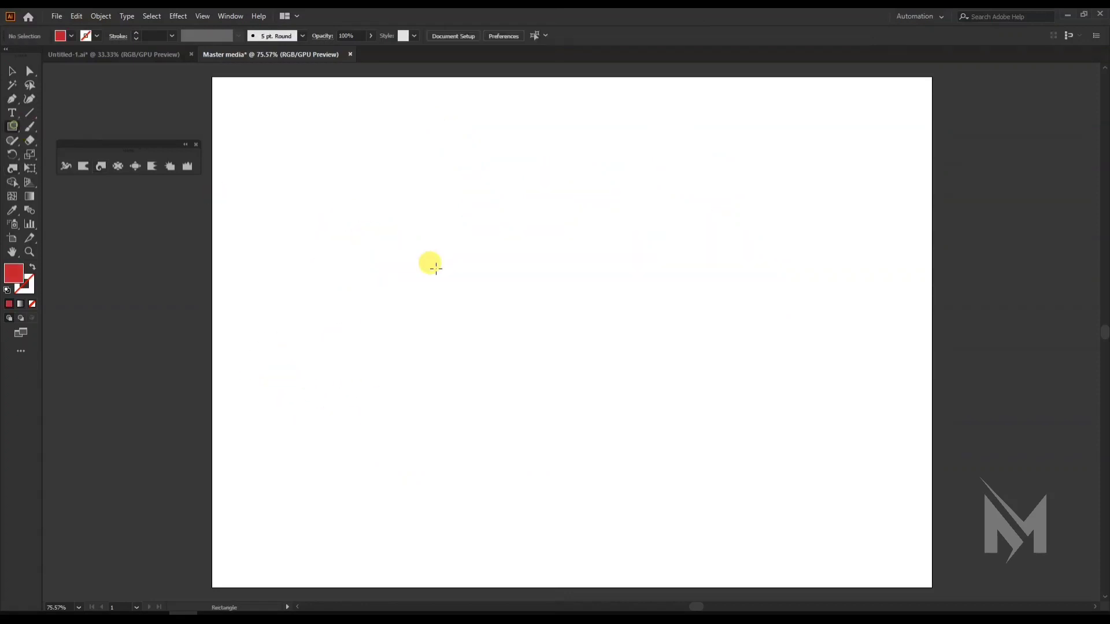
Draw a red upright rectangle about 22 mm by 72 mm and duplicate it twice to its right, edges slightly overlapping.
left_click_drag(457, 226, 512, 400)
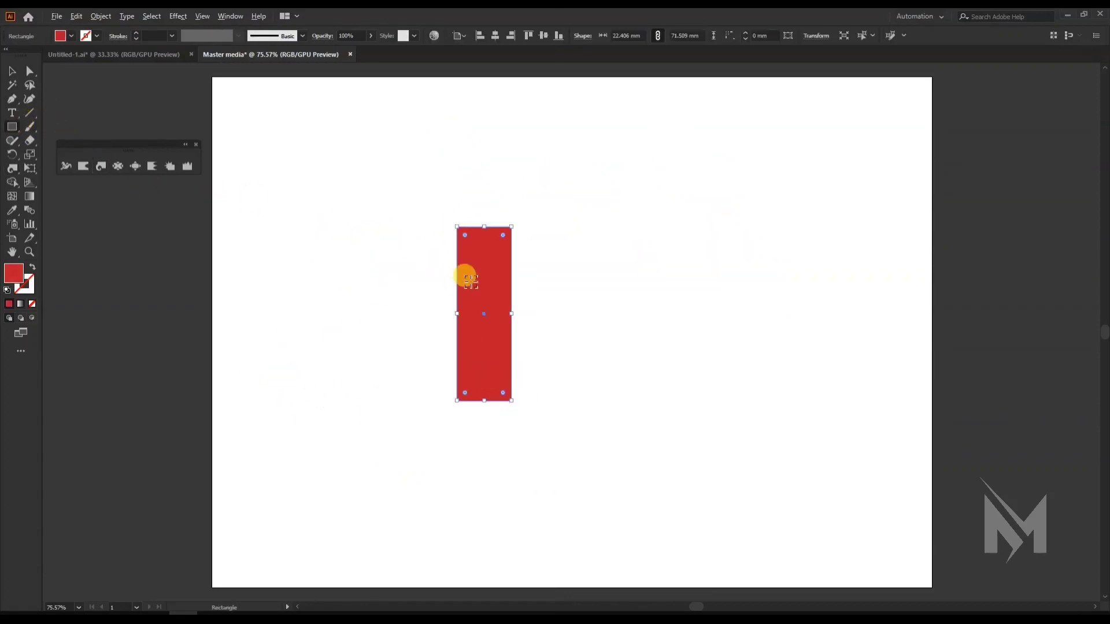
key("alt+v")
left_click(504, 289)
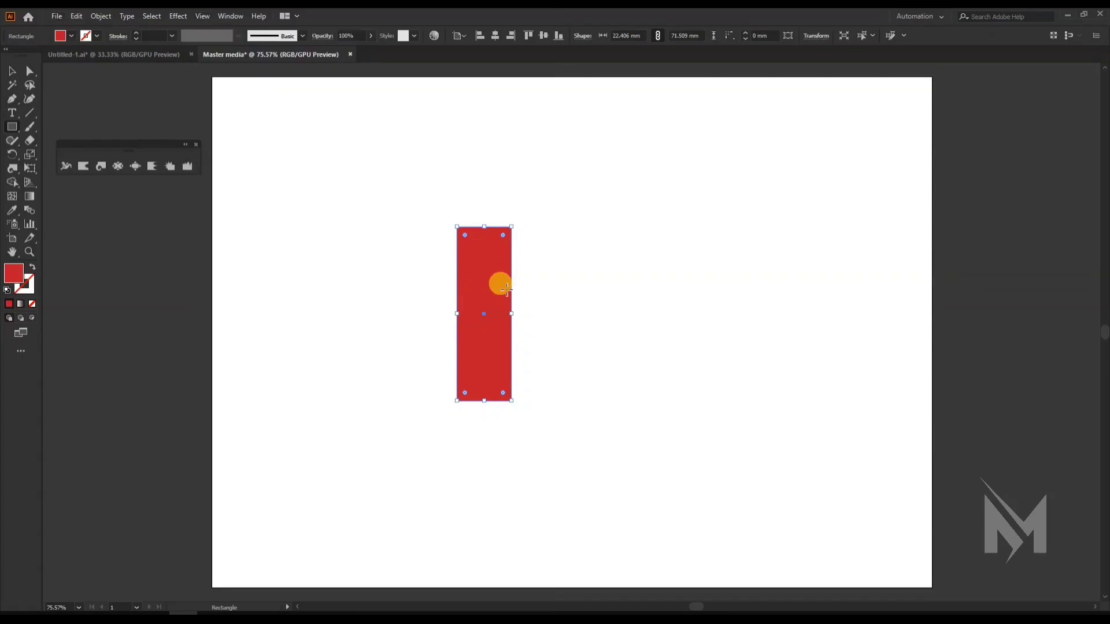
key("c")
left_click(12, 70)
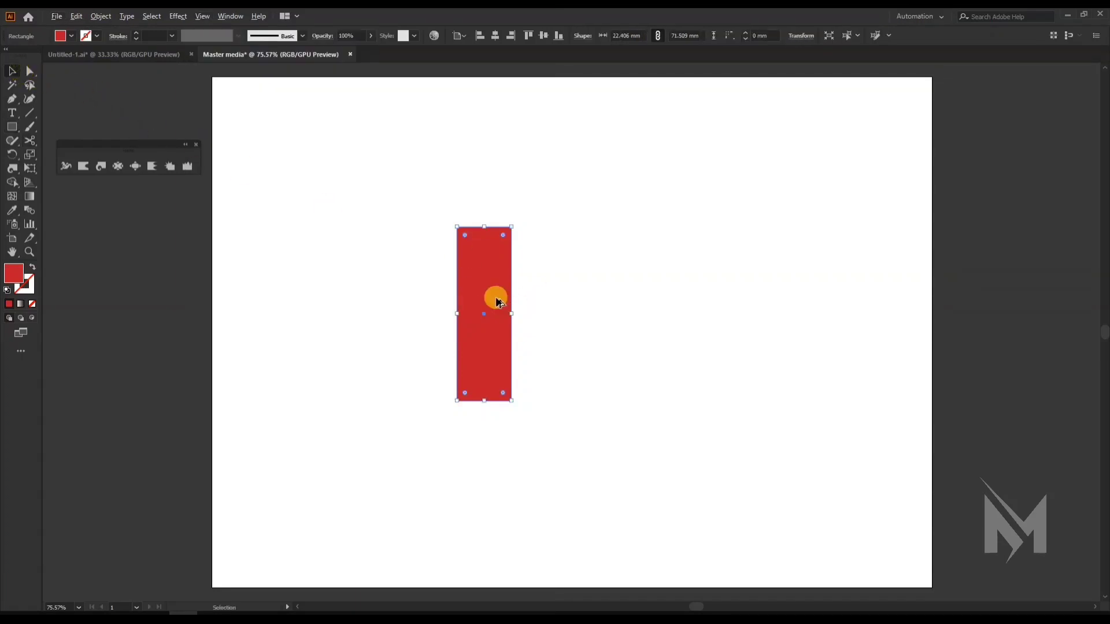
left_click_drag(498, 302, 546, 309)
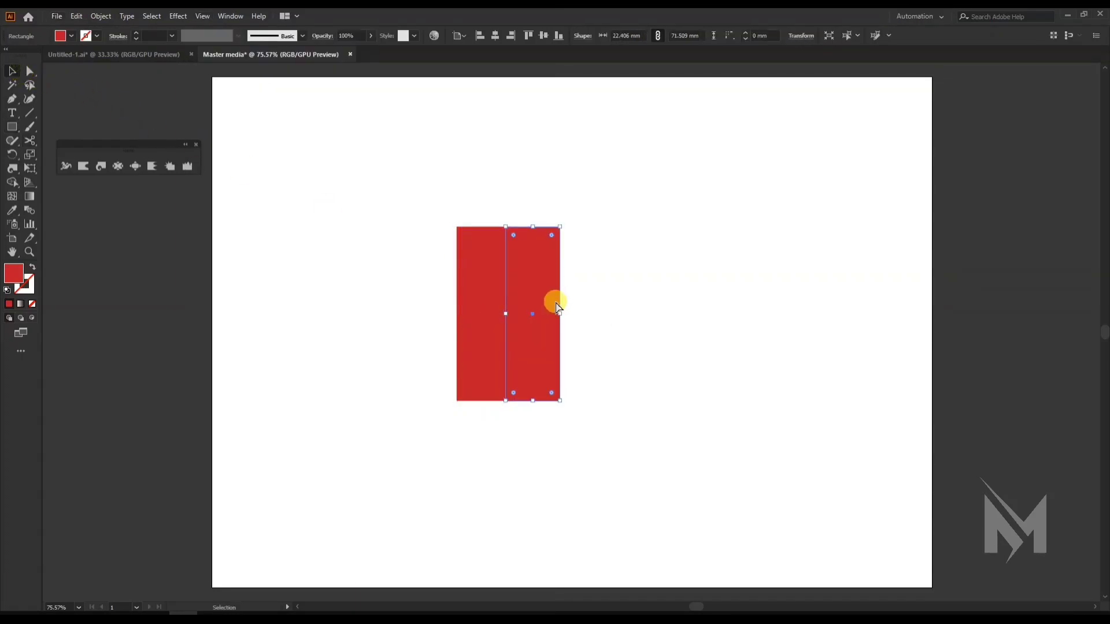
key("ctrl+d")
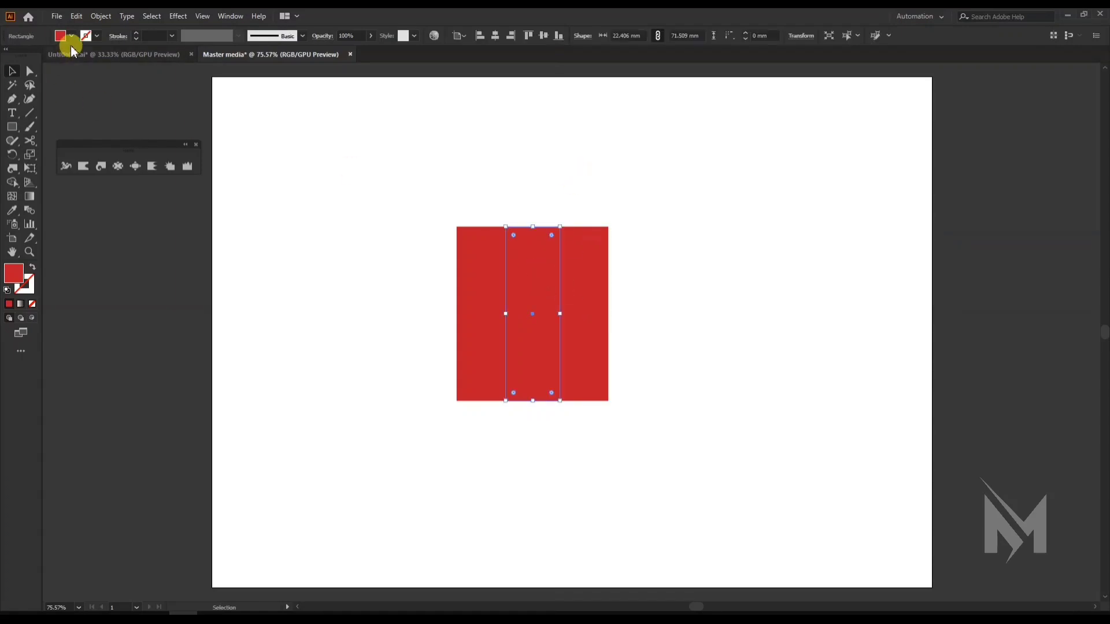
Fill the middle rectangle yellow and the right rectangle blue.
left_click(61, 37)
left_click(50, 57)
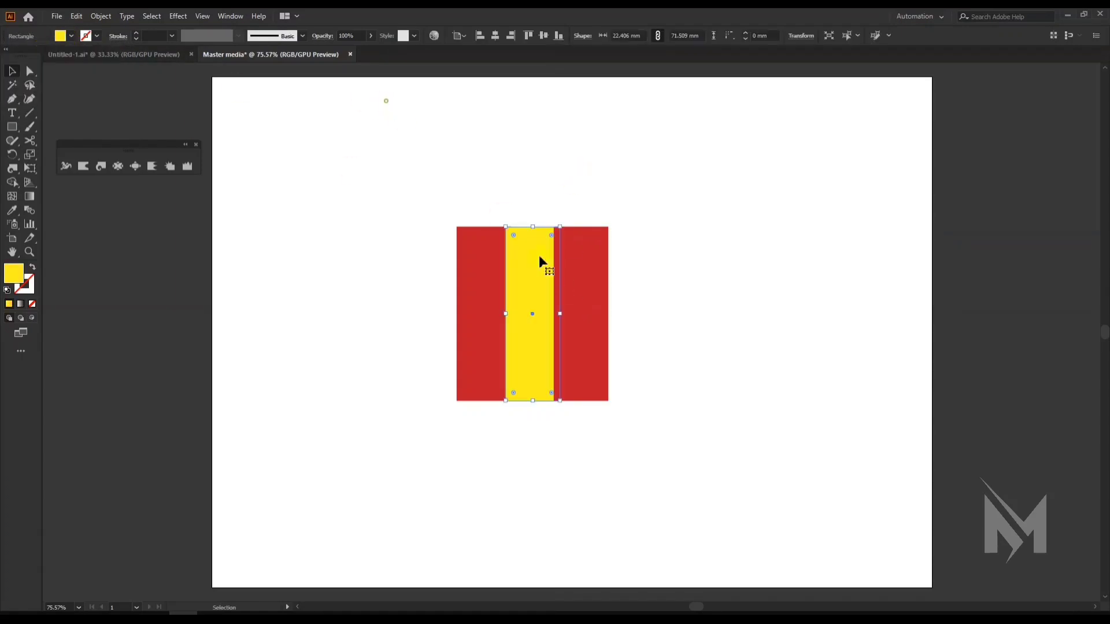
left_click(570, 274)
left_click(73, 36)
left_click(80, 65)
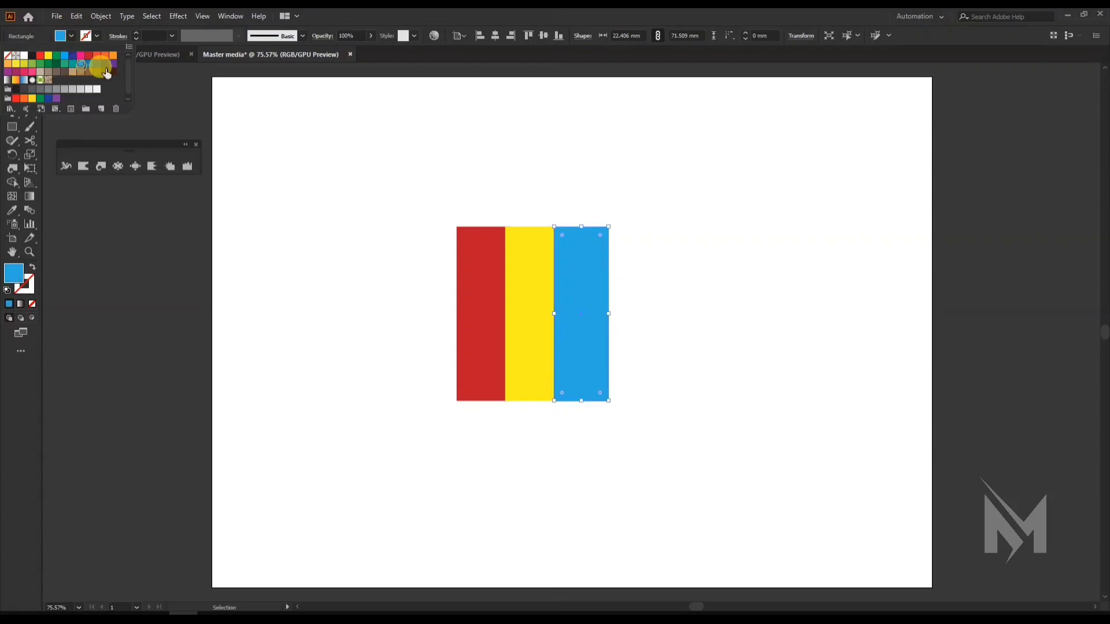
left_click(531, 194)
Group the three coloured rectangles and twist the group around its centre with the Twirl tool.
left_click_drag(417, 182, 678, 425)
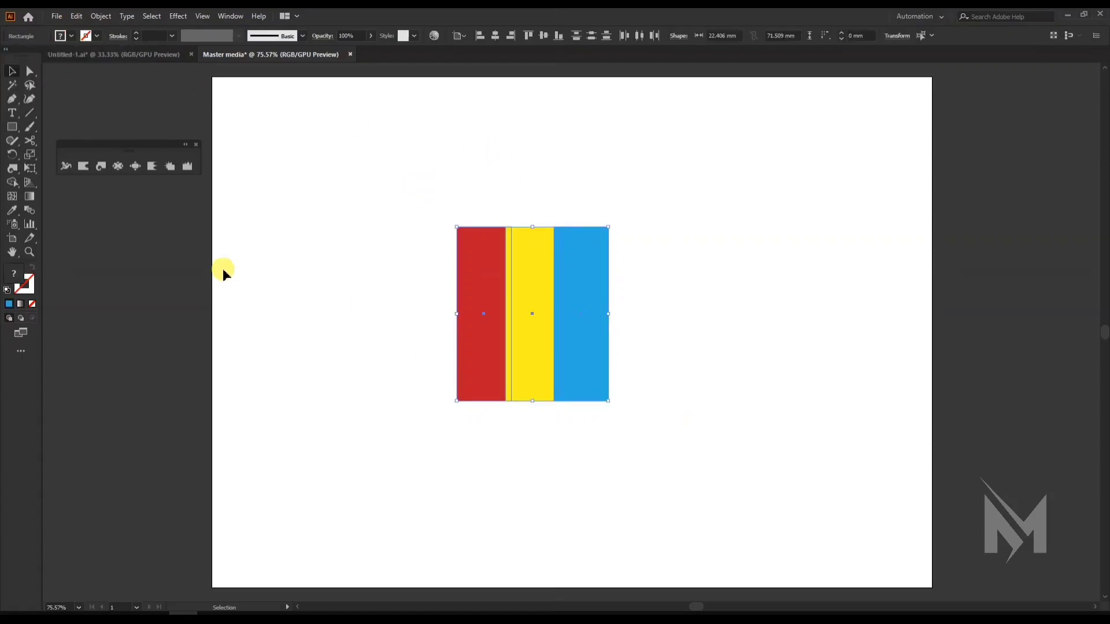
key("ctrl+g")
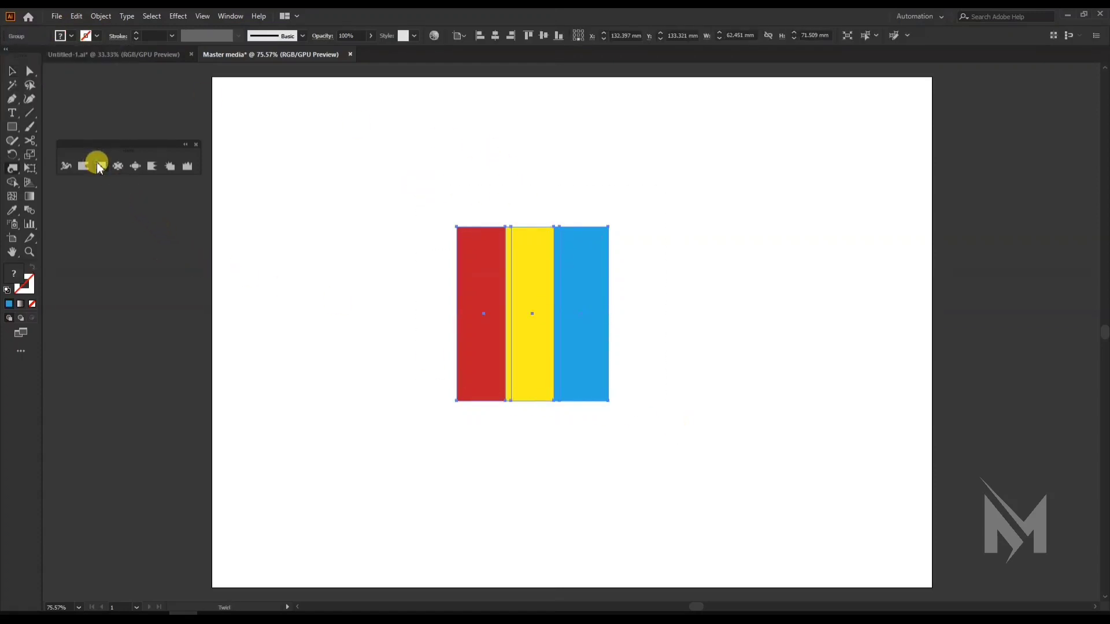
left_click_drag(531, 314, 531, 315)
left_click(8, 73)
left_click(288, 138)
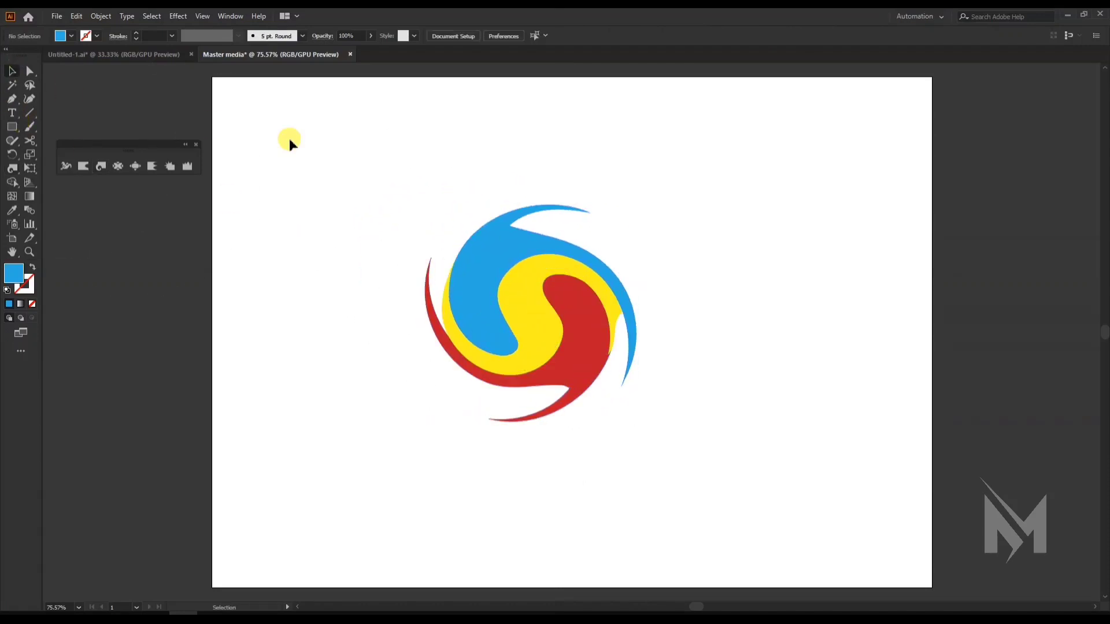
Try twirling the coloured swirl further around its centre, and undo the twirls in stages.
left_click_drag(438, 184, 666, 426)
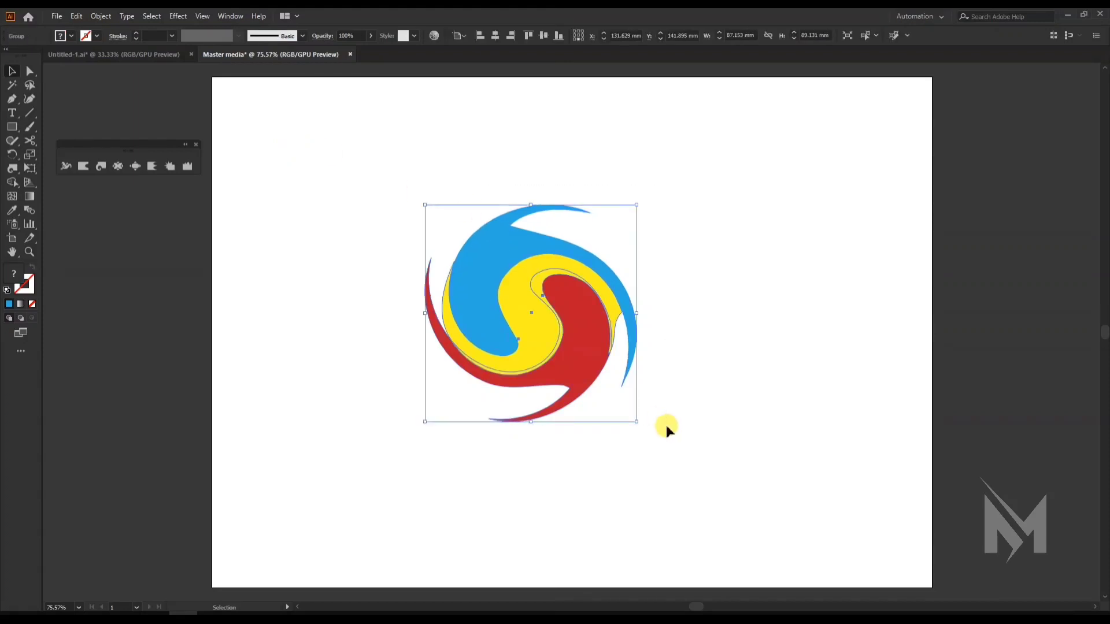
left_click(100, 166)
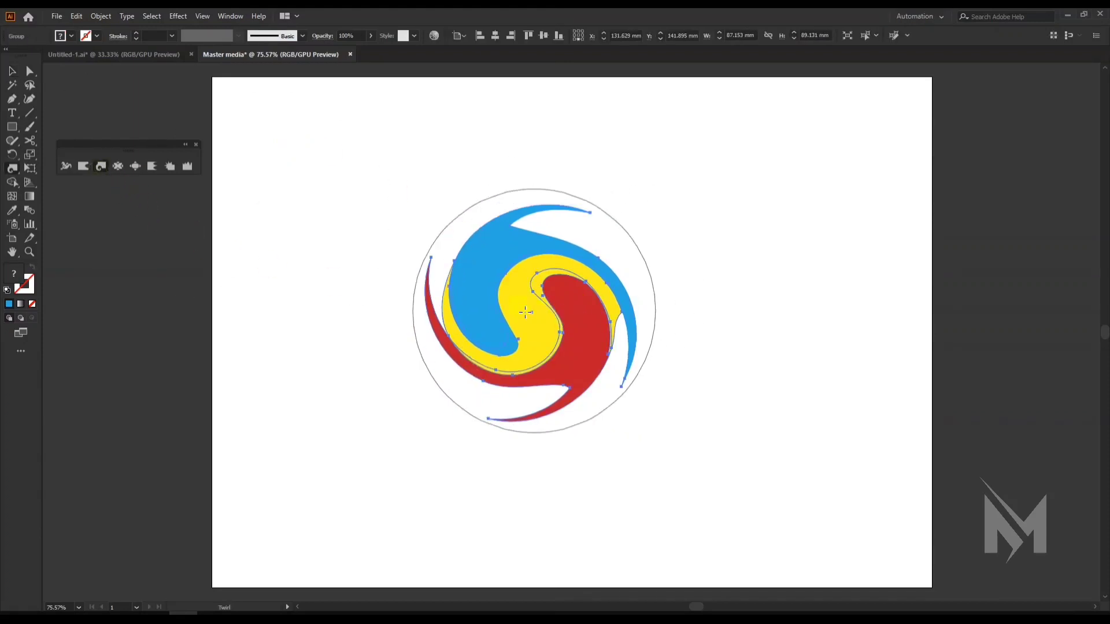
left_click_drag(533, 315, 532, 314)
key("ctrl+z")
key("ctrl+z")
key("ctrl+z")
key("ctrl+z")
key("ctrl+z")
key("ctrl+z")
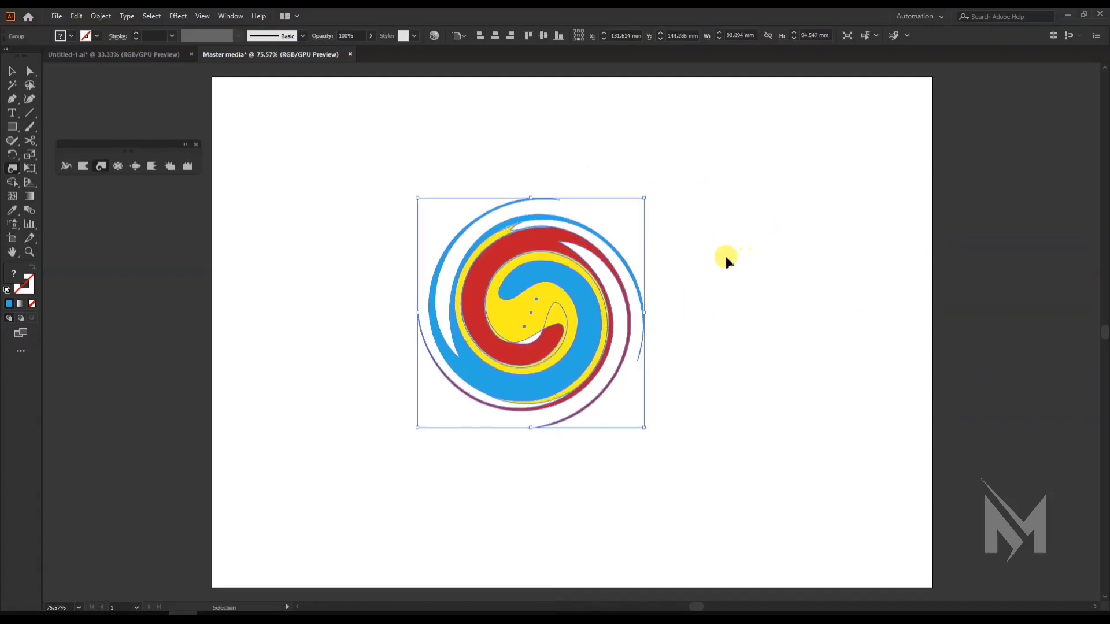
key("ctrl+z")
key("ctrl+z")
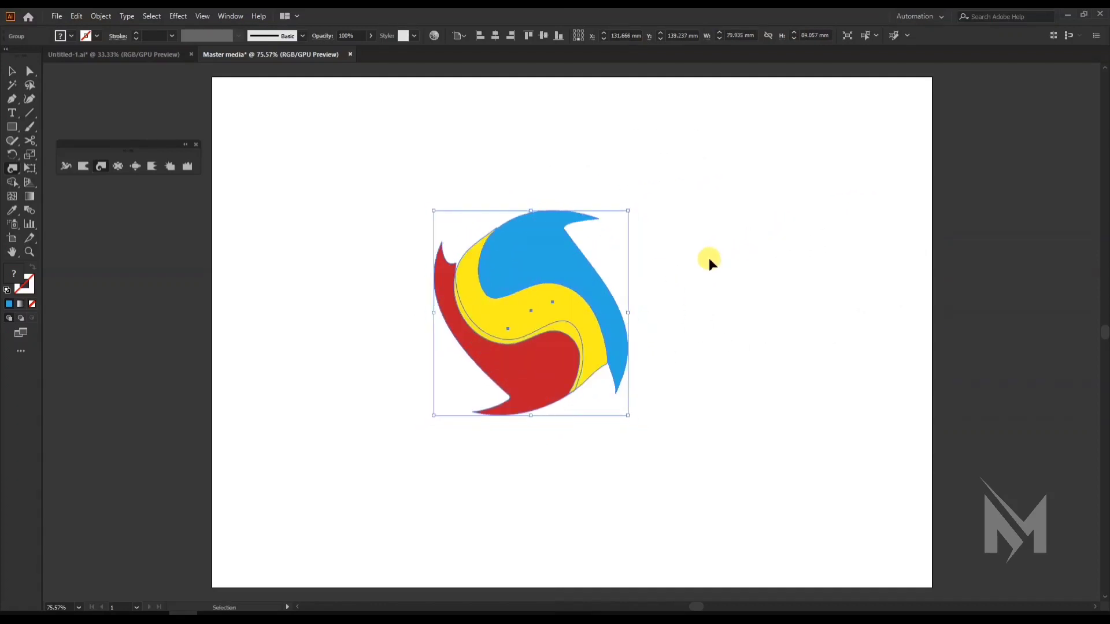
Delete the coloured swirl from the artboard.
left_click(14, 73)
left_click_drag(349, 145, 649, 453)
key("Delete")
Draw a long diagonal line and three shorter branch lines around it with a black 1 pt stroke.
left_click(30, 113)
left_click_drag(211, 68, 185, 42)
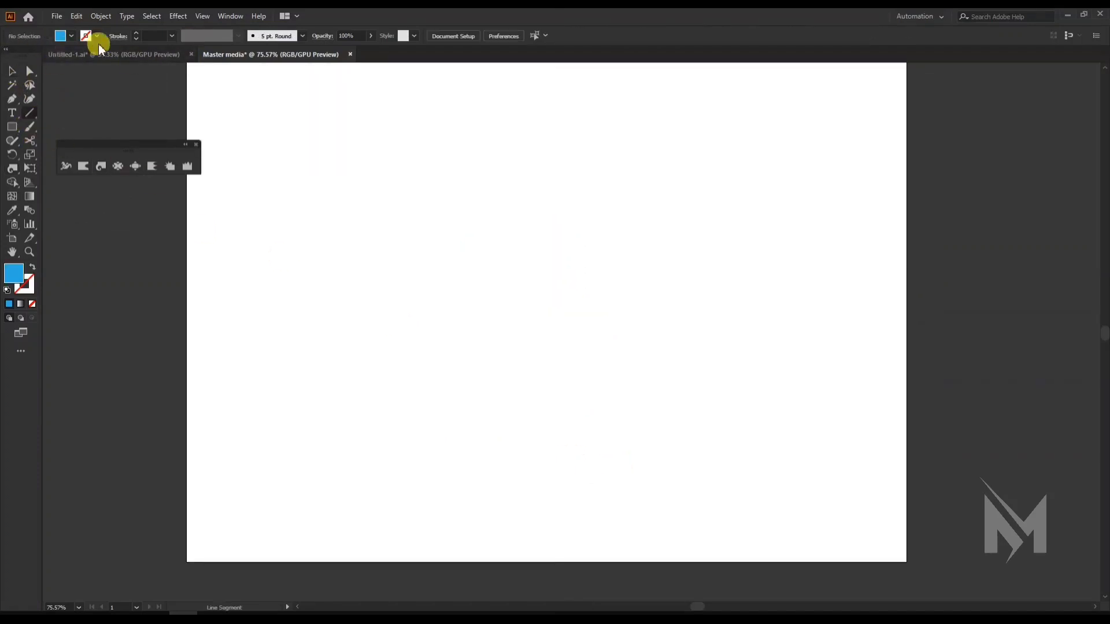
left_click(136, 34)
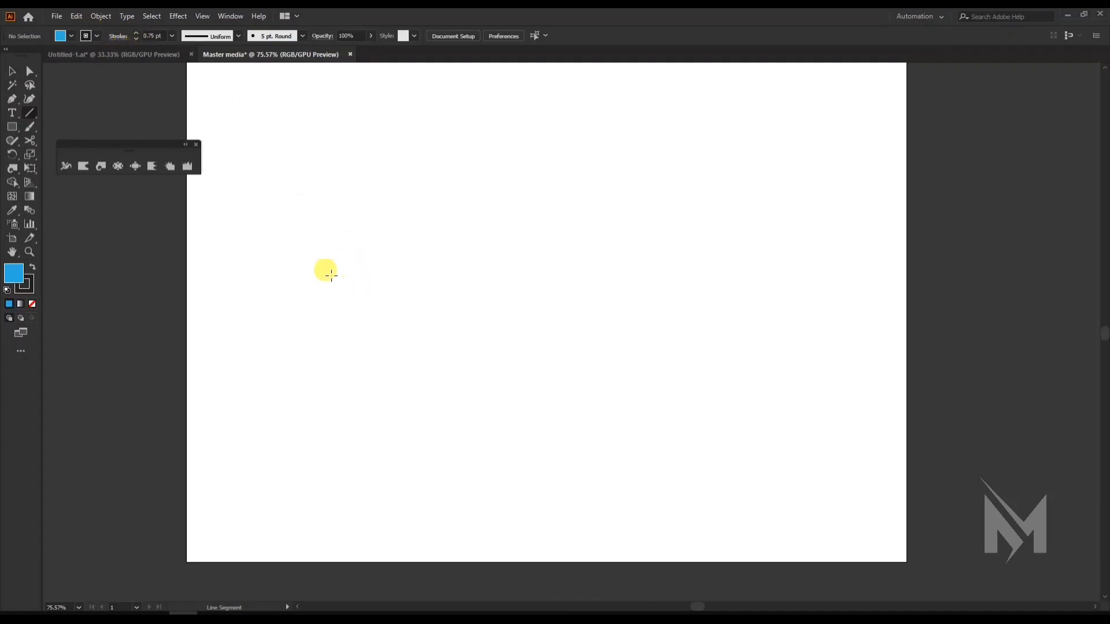
left_click(137, 33)
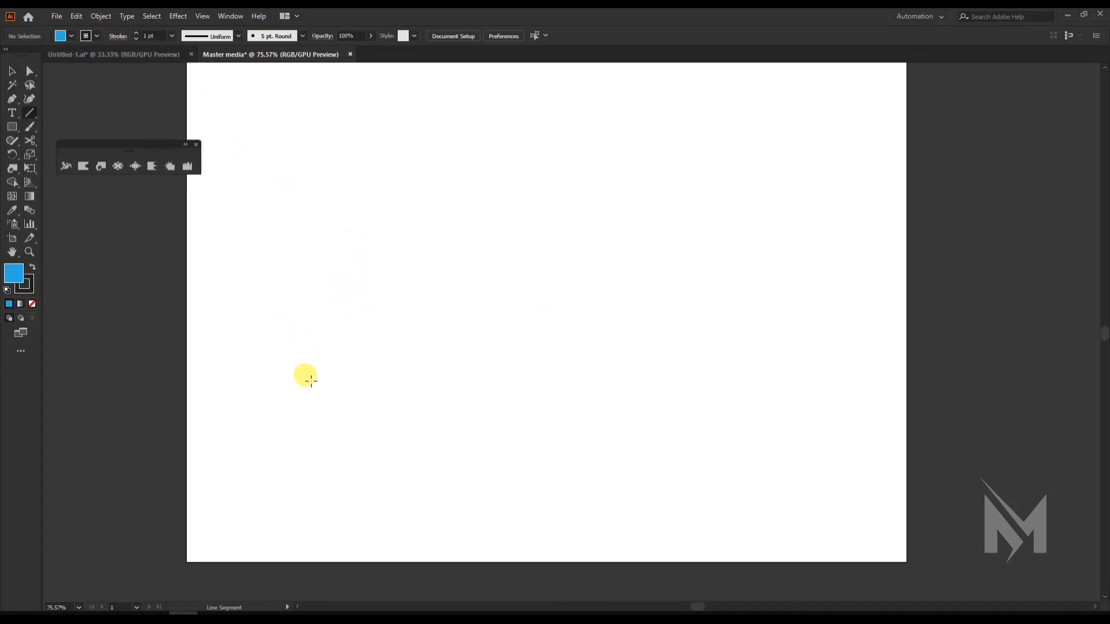
left_click_drag(311, 380, 658, 172)
mouse_move(484, 291)
left_mouse_down()
mouse_move(688, 324)
mouse_move(648, 298)
mouse_move(686, 302)
left_mouse_up()
left_click_drag(416, 301, 473, 141)
left_click_drag(553, 224, 567, 115)
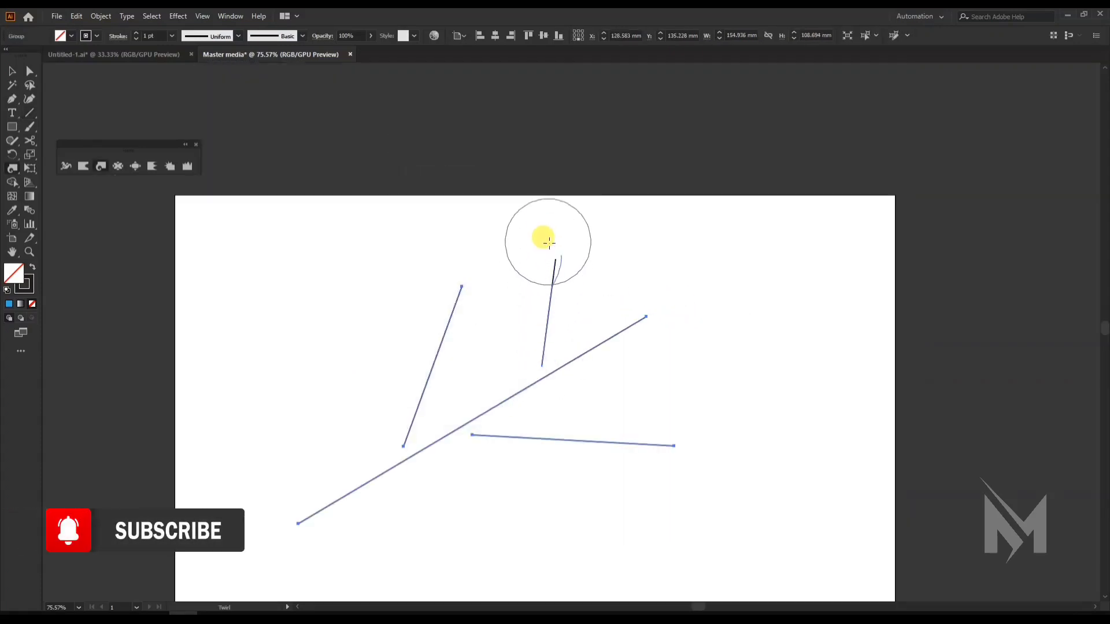
Curl the outer ends of the three short lines into spirals with the Twirl tool.
left_click_drag(545, 245, 556, 257)
left_click_drag(438, 293, 446, 289)
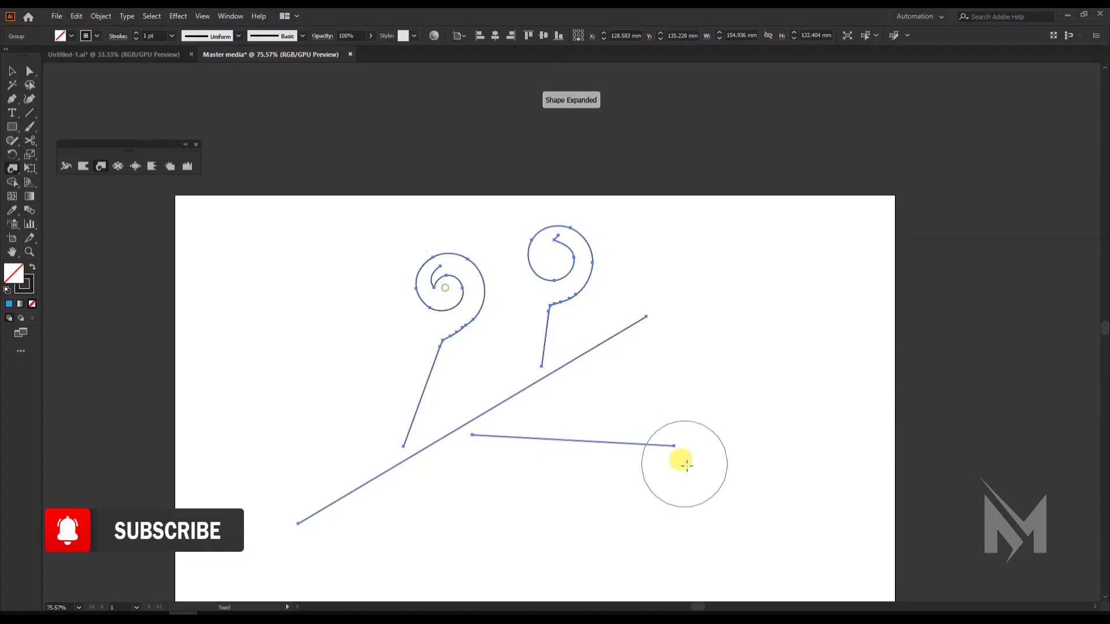
mouse_move(678, 452)
left_mouse_down()
mouse_move(686, 449)
mouse_move(671, 446)
left_mouse_up()
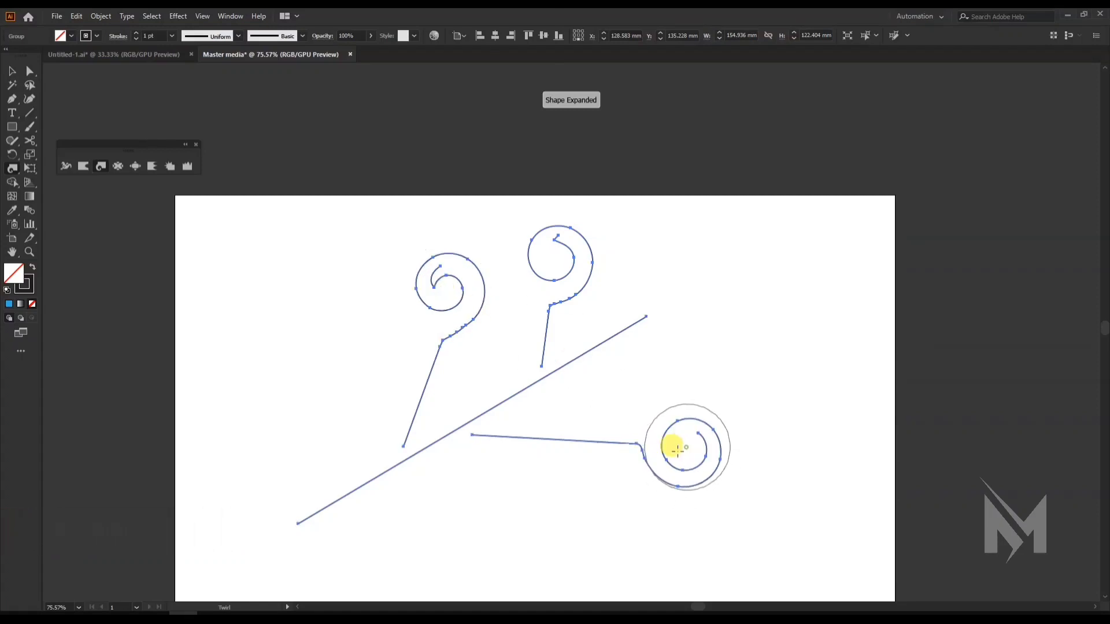
Brush waves along the lines with the Twirl tool, curl the upper end of the long diagonal line, and deselect everything.
left_click_drag(516, 442, 575, 437)
key("ctrl+z")
mouse_move(564, 366)
left_mouse_down()
mouse_move(461, 400)
mouse_move(327, 518)
mouse_move(297, 518)
mouse_move(221, 573)
left_mouse_up()
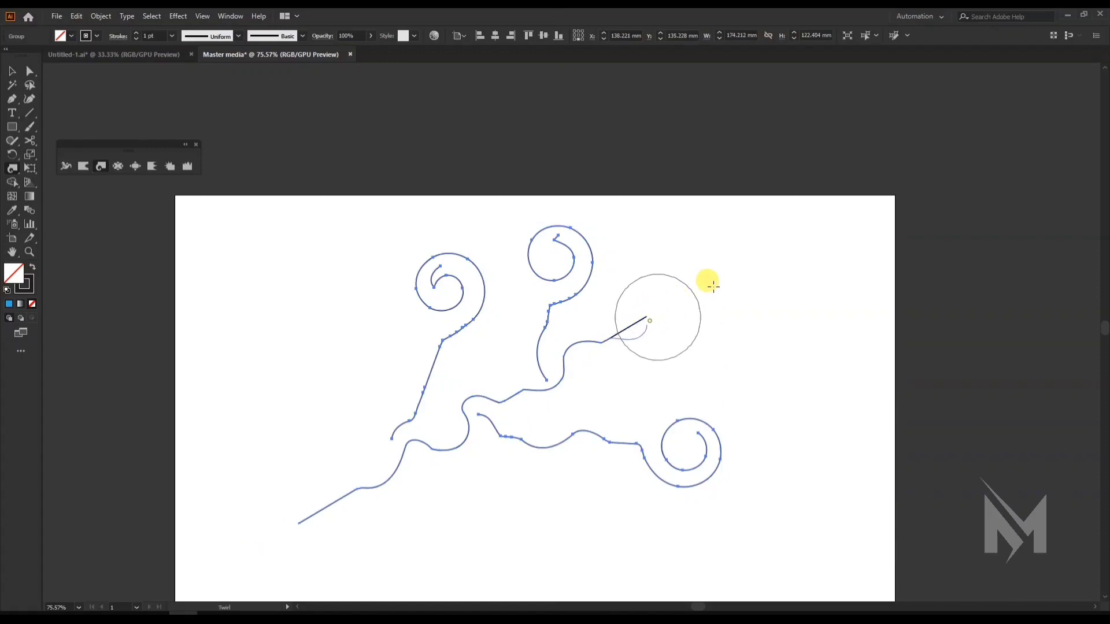
left_click_drag(657, 318, 648, 312)
left_click(12, 71)
left_click(305, 126)
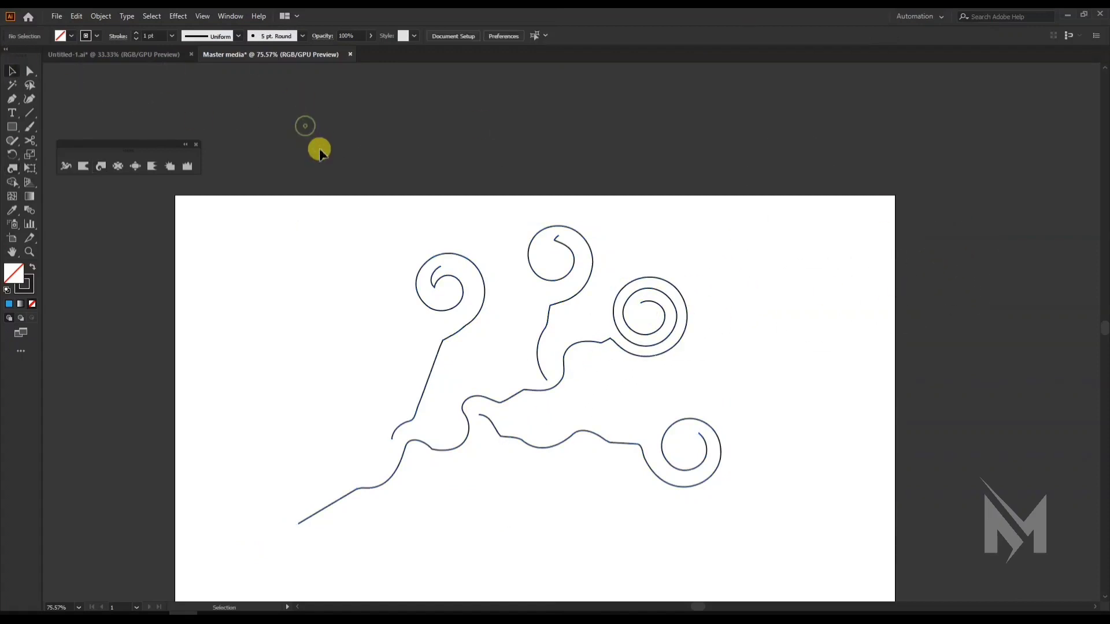
Select all the curled lines and delete them from the artboard.
left_click_drag(307, 168, 756, 451)
left_click(761, 452)
left_click_drag(334, 246, 816, 528)
key("Delete")
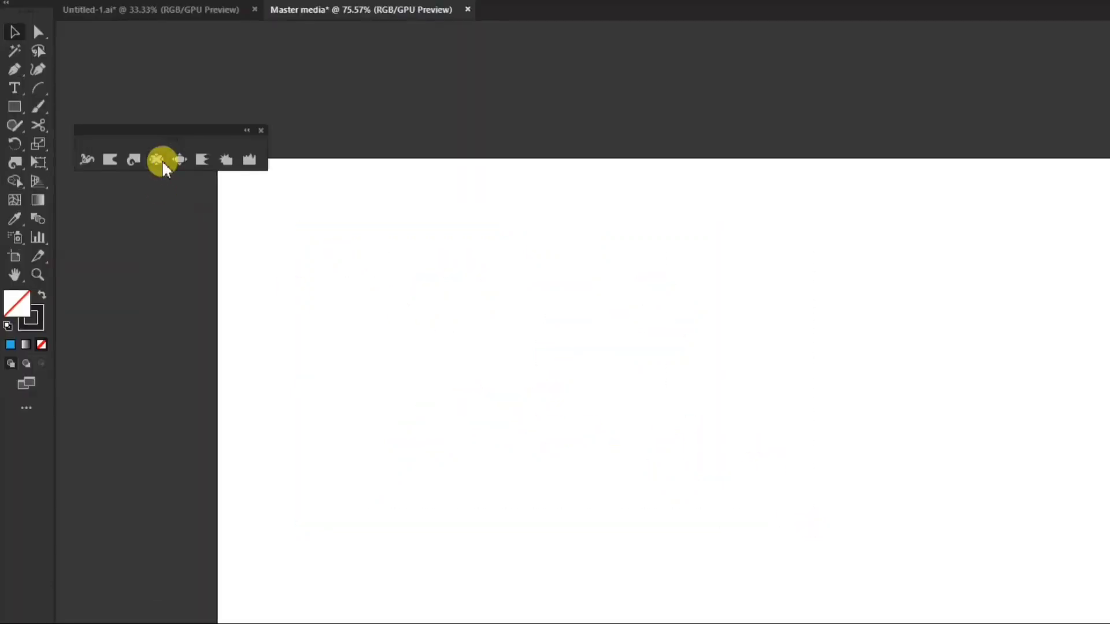
Draw a pink rounded rectangle about 139 mm by 68 mm on the artboard.
left_click(163, 167)
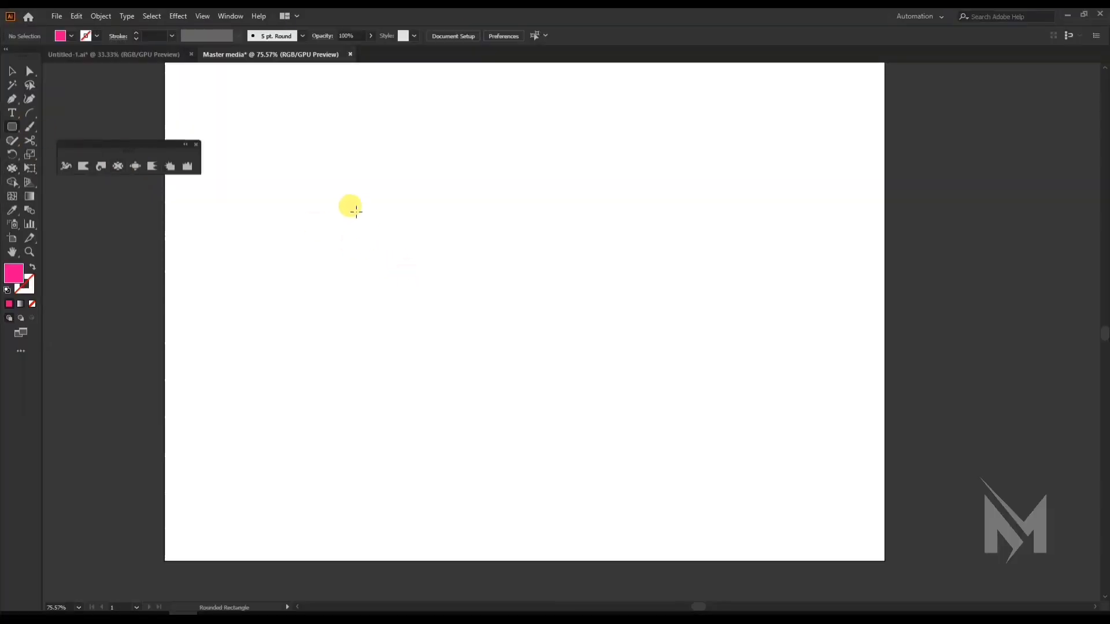
left_click_drag(351, 206, 688, 371)
Pull pointed spikes outward from the rectangle's top edge, bottom edge and lower-left corner with the Pucker tool.
left_click(121, 167)
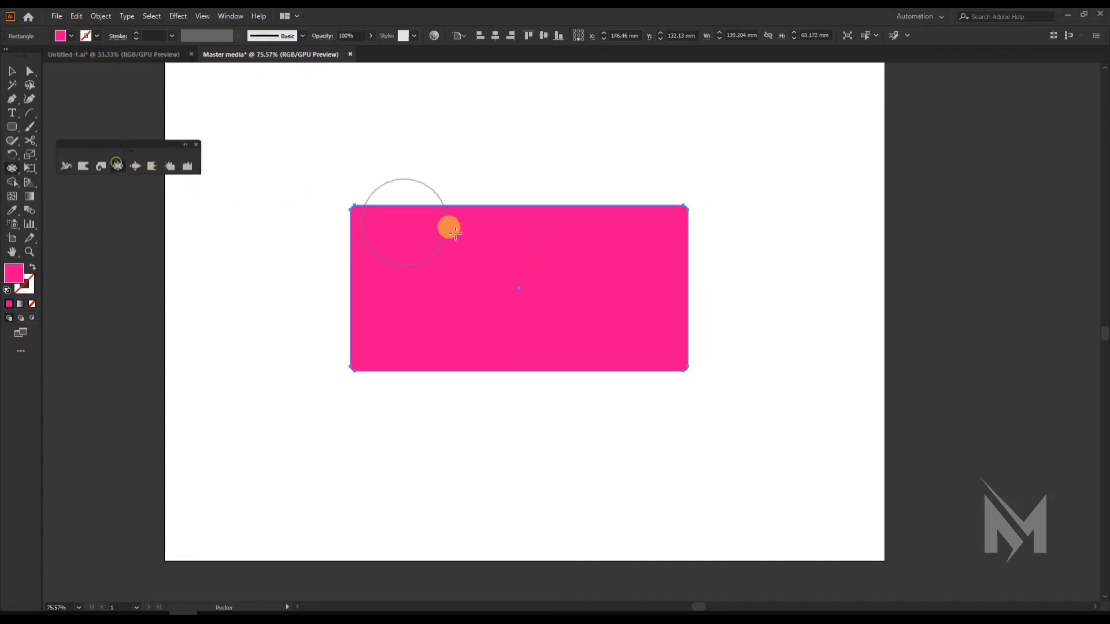
left_click_drag(514, 207, 503, 112)
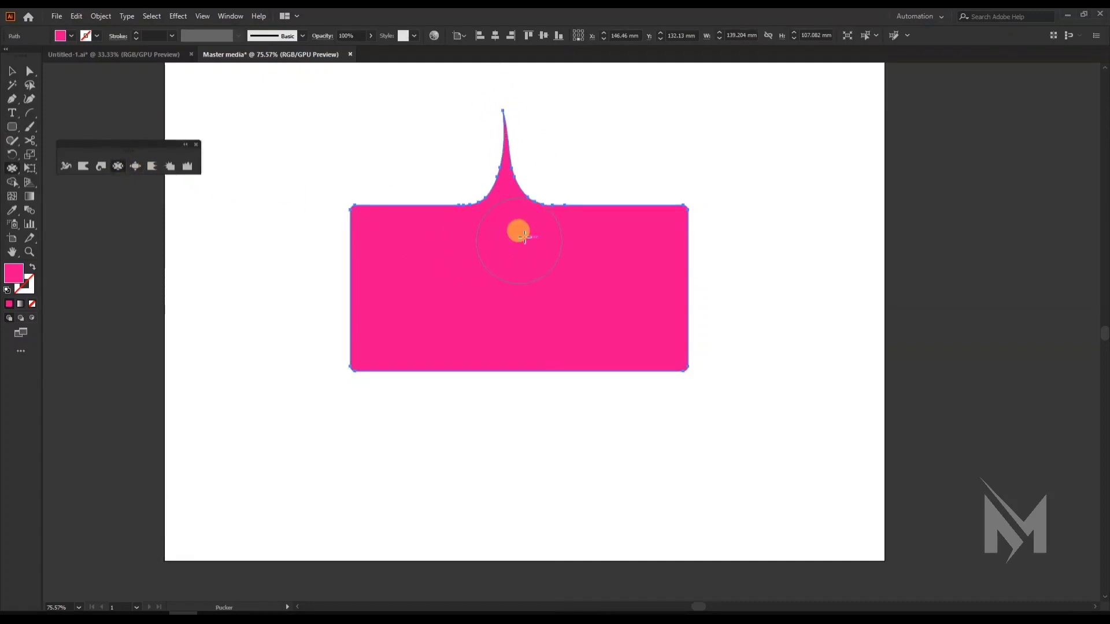
left_click_drag(501, 209, 502, 284)
key("ctrl+z")
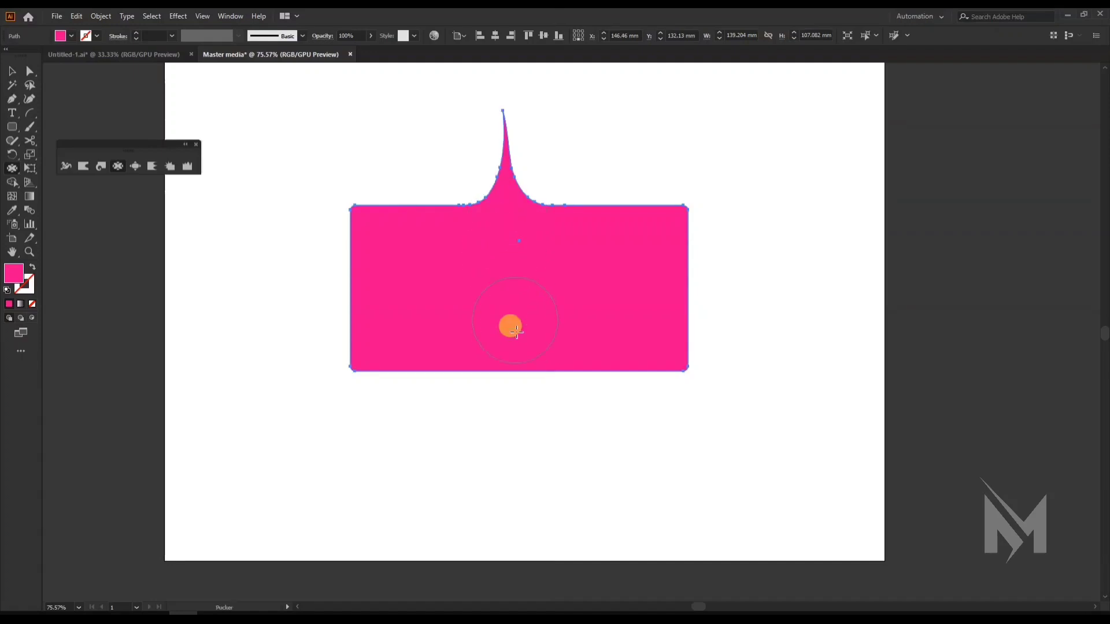
mouse_move(506, 434)
left_mouse_down()
mouse_move(508, 453)
mouse_move(508, 403)
mouse_move(503, 512)
left_mouse_up()
mouse_move(349, 371)
left_mouse_down()
mouse_move(262, 457)
mouse_move(321, 420)
mouse_move(268, 456)
left_mouse_up()
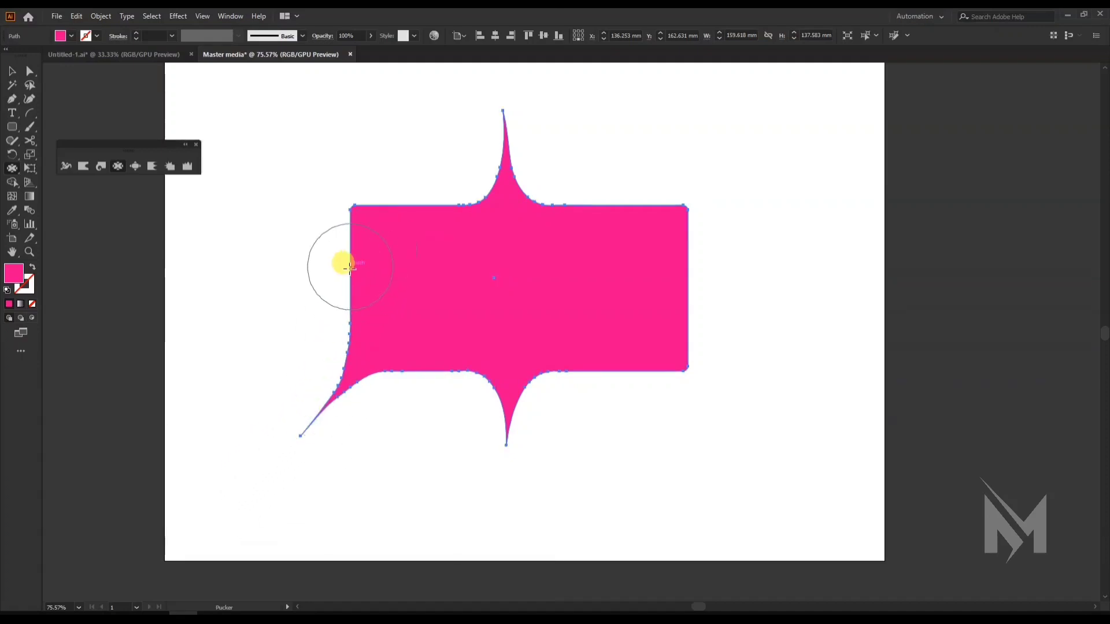
Pucker the rectangle's left edge and its right-hand corners.
left_click_drag(344, 271, 275, 274)
key("ctrl+z")
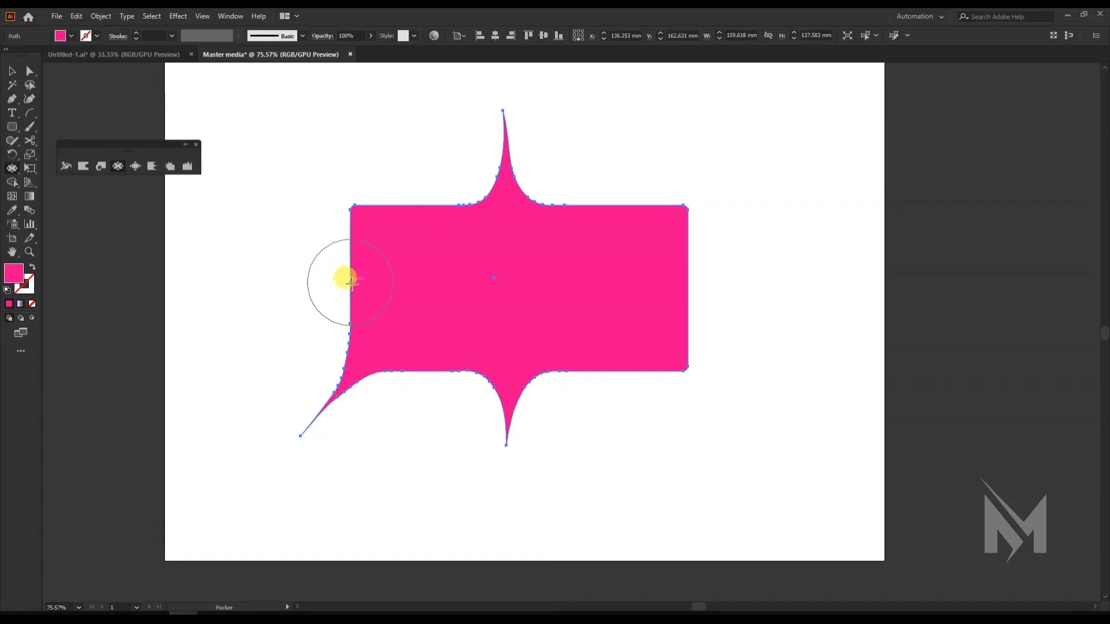
mouse_move(344, 277)
left_mouse_down()
mouse_move(429, 273)
mouse_move(392, 276)
mouse_move(440, 280)
mouse_move(422, 287)
mouse_move(686, 291)
mouse_move(527, 271)
mouse_move(681, 209)
mouse_move(790, 131)
mouse_move(701, 183)
left_mouse_up()
mouse_move(705, 361)
left_mouse_down()
mouse_move(699, 391)
mouse_move(754, 450)
mouse_move(351, 189)
mouse_move(302, 136)
mouse_move(345, 182)
mouse_move(331, 155)
mouse_move(634, 220)
mouse_move(571, 215)
left_mouse_up()
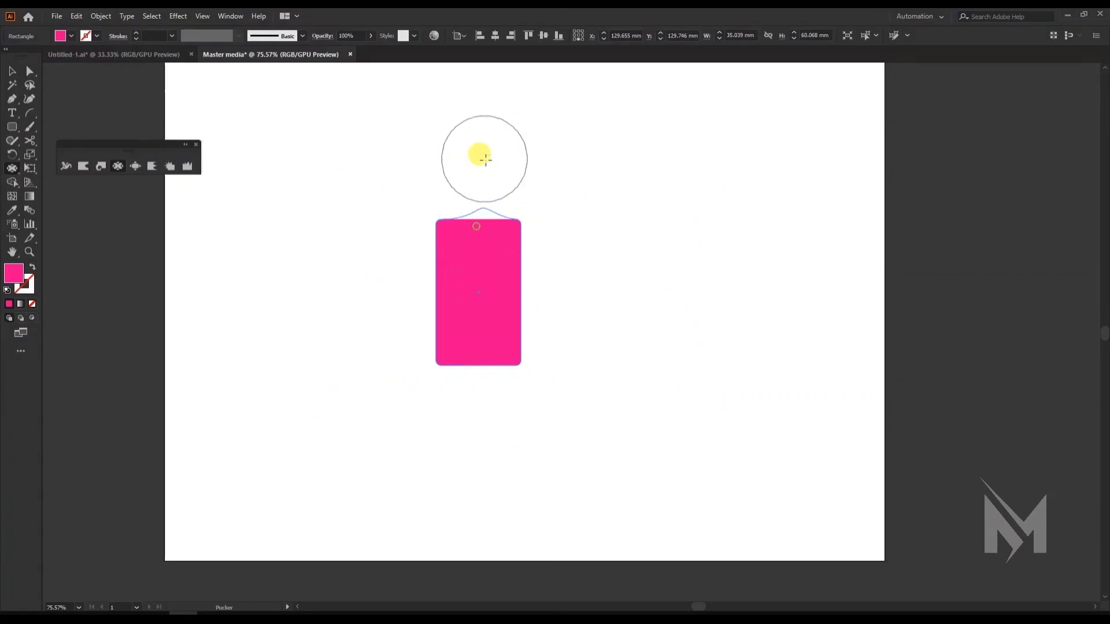
Reshape the narrow pink rectangle into a curved petal with pointed ends using the Pucker tool.
mouse_move(479, 154)
left_mouse_down()
mouse_move(461, 189)
mouse_move(477, 189)
mouse_move(473, 204)
mouse_move(474, 175)
left_mouse_up()
key("ctrl")
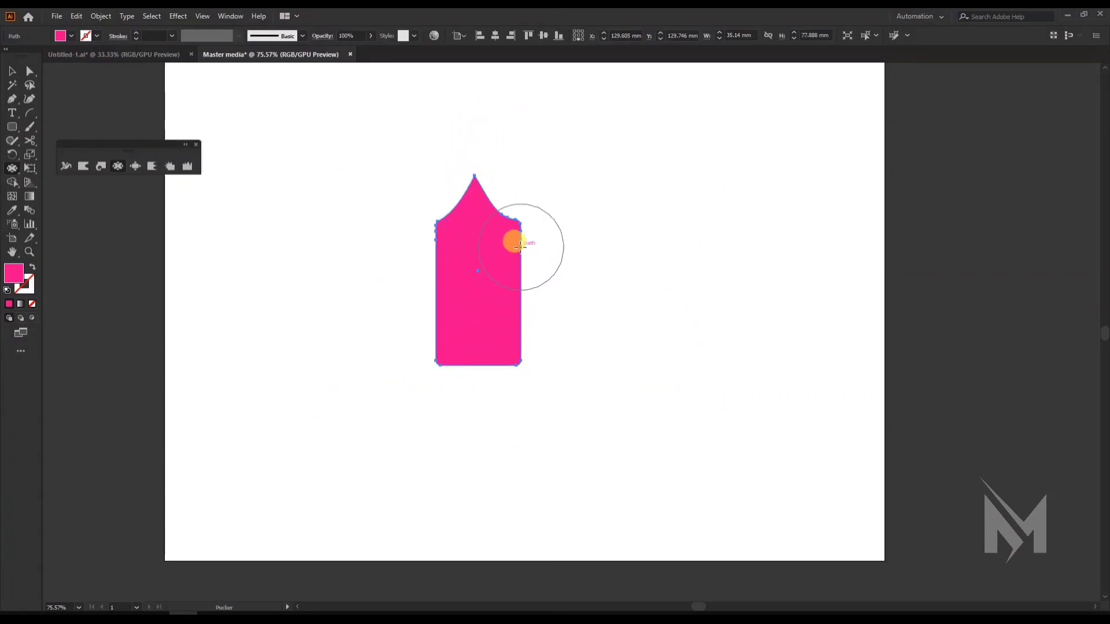
mouse_move(521, 246)
left_mouse_down()
mouse_move(509, 260)
mouse_move(456, 233)
mouse_move(456, 316)
mouse_move(444, 316)
mouse_move(446, 303)
mouse_move(496, 332)
mouse_move(478, 325)
mouse_move(468, 367)
mouse_move(478, 376)
mouse_move(509, 281)
mouse_move(501, 300)
mouse_move(479, 228)
mouse_move(503, 115)
mouse_move(479, 142)
mouse_move(465, 301)
mouse_move(507, 303)
mouse_move(480, 323)
mouse_move(480, 290)
left_mouse_up()
Shorten the petal to about 48 mm high and move it near the middle of the artboard.
left_click(12, 71)
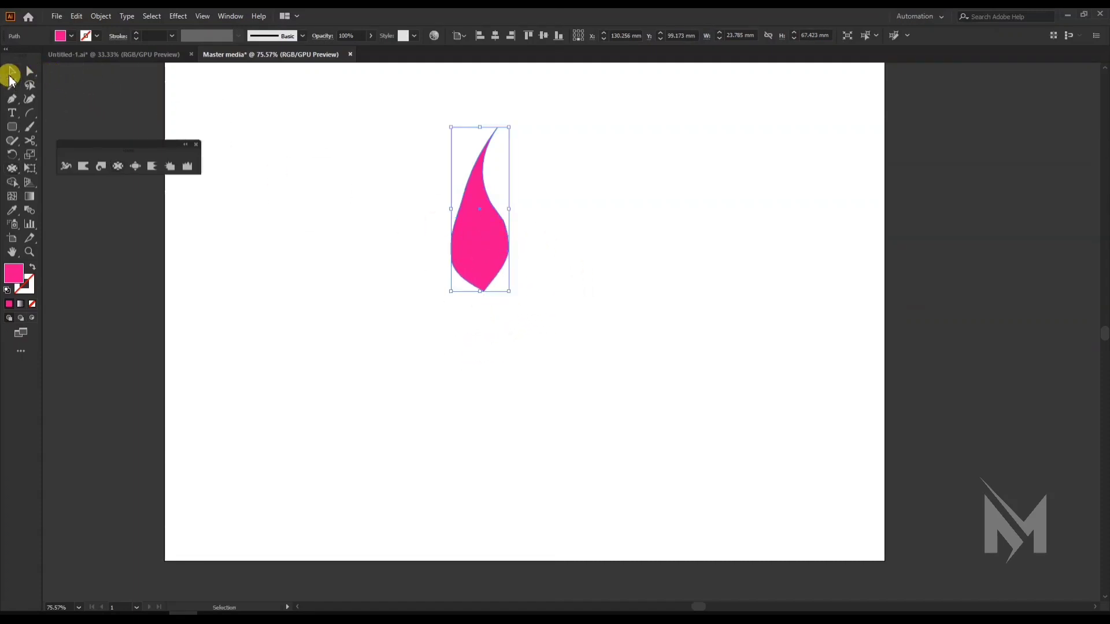
left_click_drag(478, 241, 484, 296)
left_click_drag(486, 182, 493, 235)
left_click(576, 204)
left_click_drag(513, 309, 520, 283)
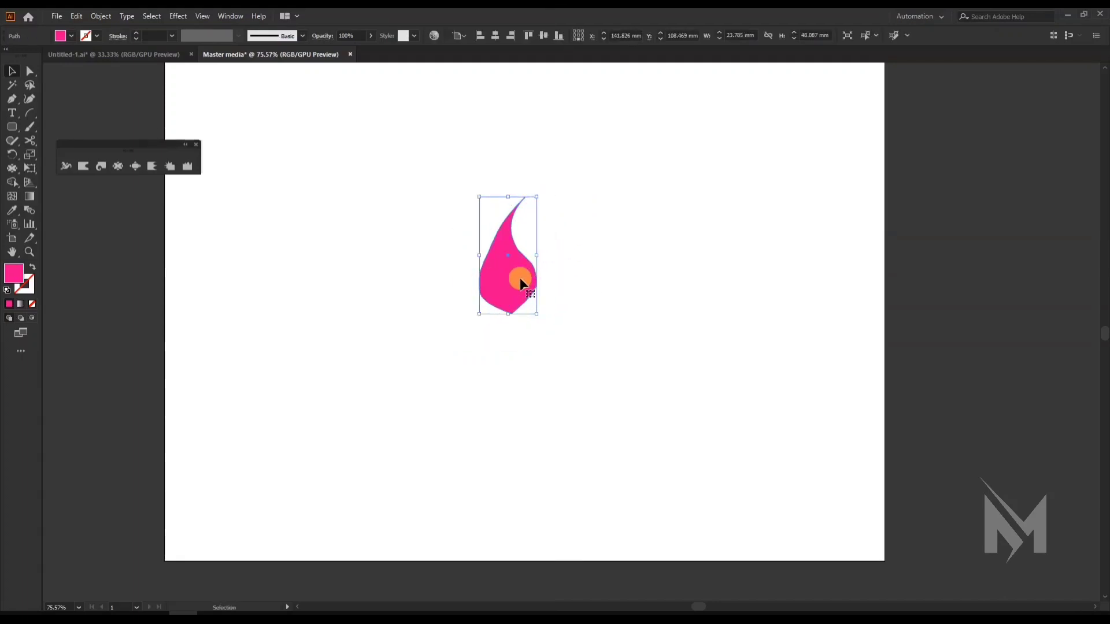
Rotate a copy of the petal about its lower tip and repeat the transformation to form a full nine-petal flower.
left_click(13, 154)
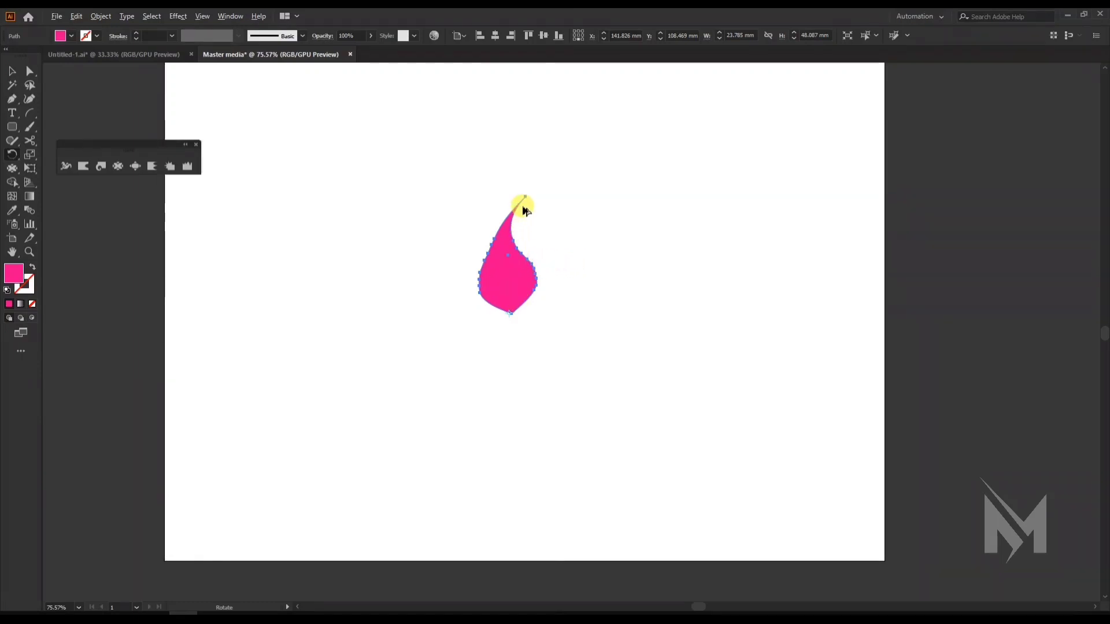
left_click_drag(525, 209, 601, 247)
key("ctrl+d")
key("ctrl+d")
key("ctrl+d")
key("ctrl+d")
key("ctrl+d")
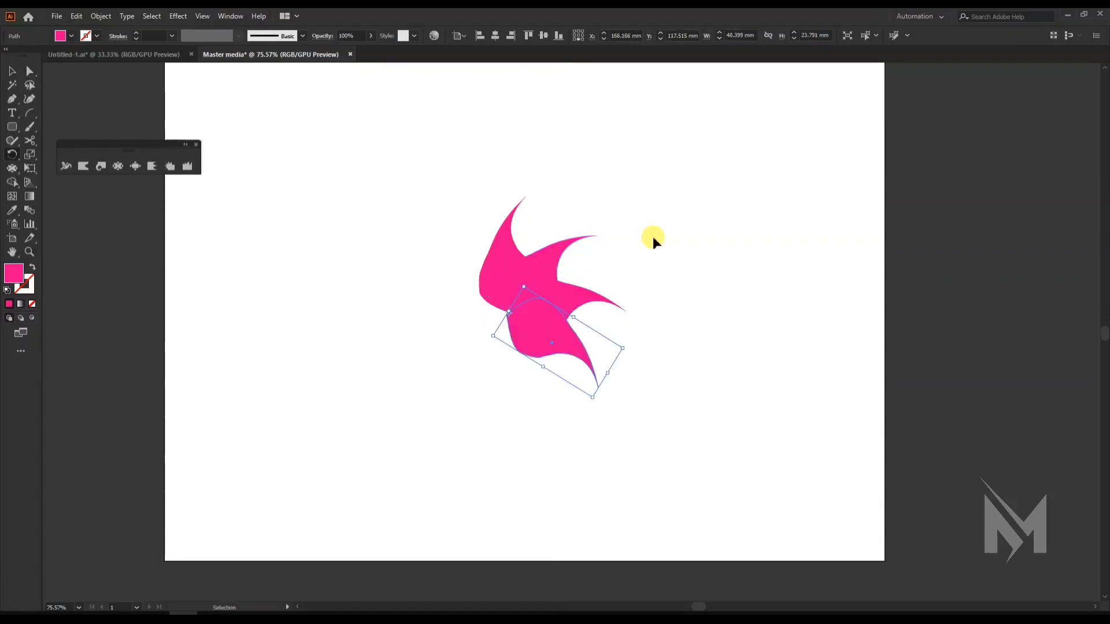
key("ctrl+d")
key("ctrl+d")
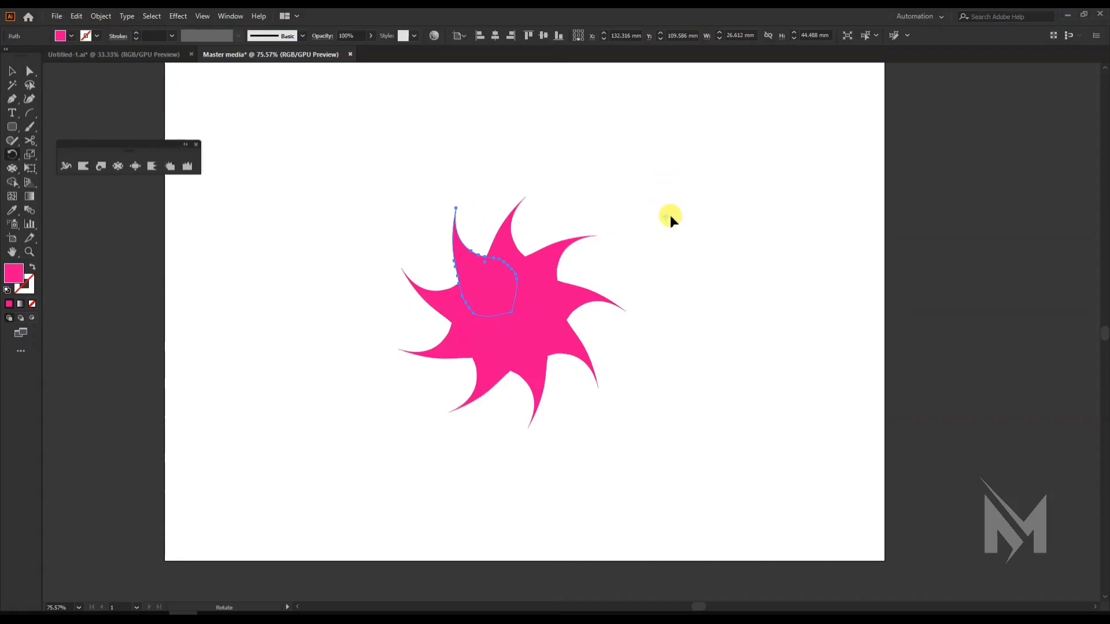
Select all the petals, group them, and shift the flower slightly up and to the left.
left_click(12, 71)
left_click_drag(313, 157, 606, 406)
left_click_drag(506, 304, 492, 297)
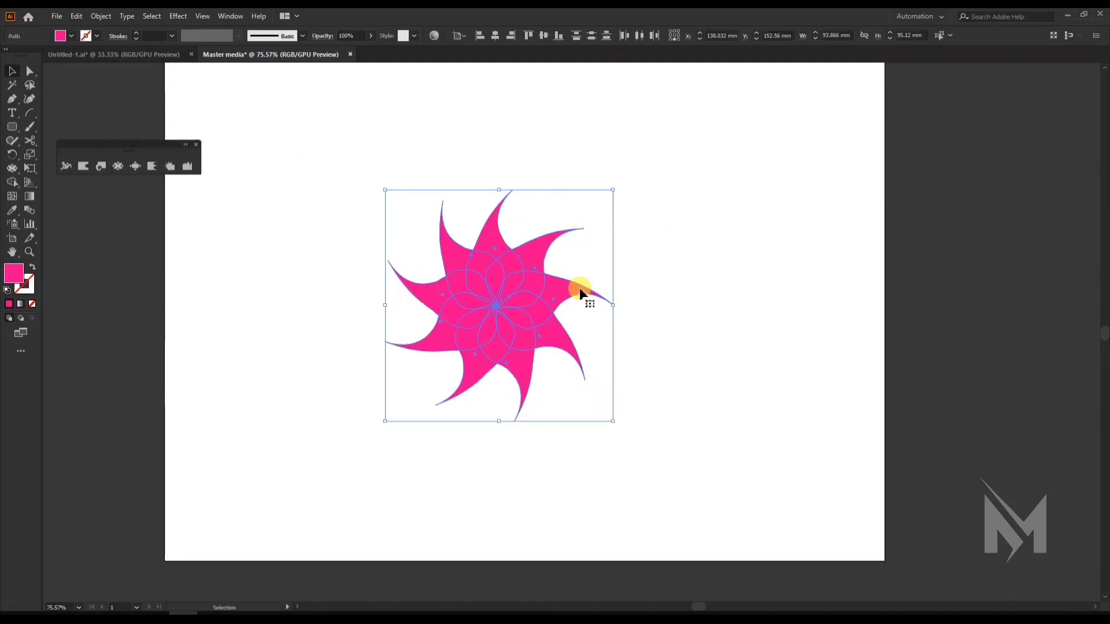
key("ctrl+g")
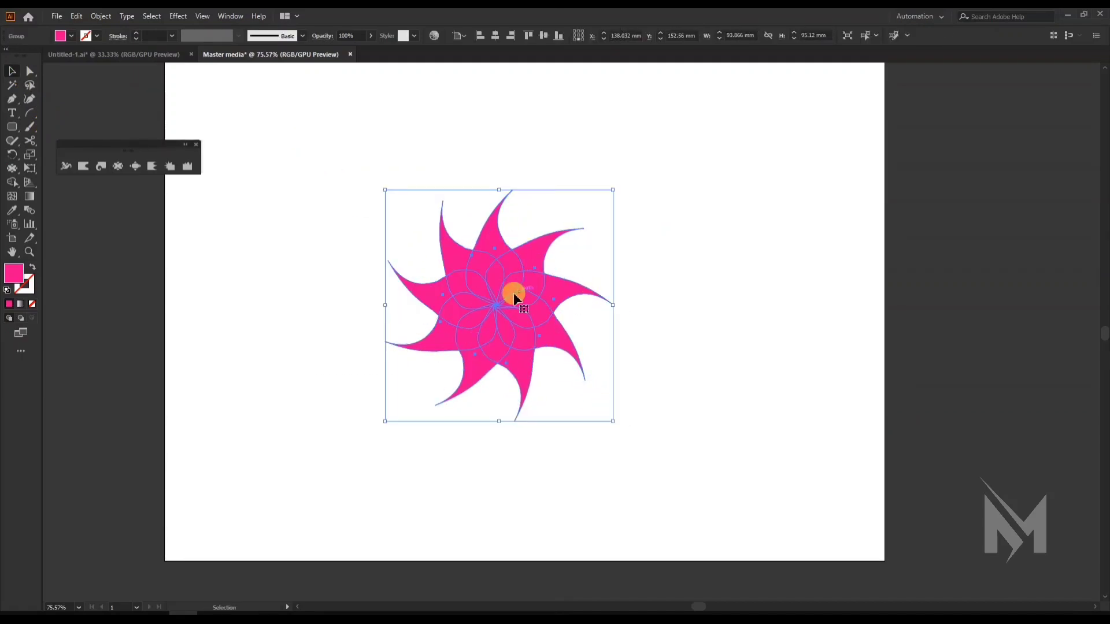
left_click_drag(509, 292, 503, 288)
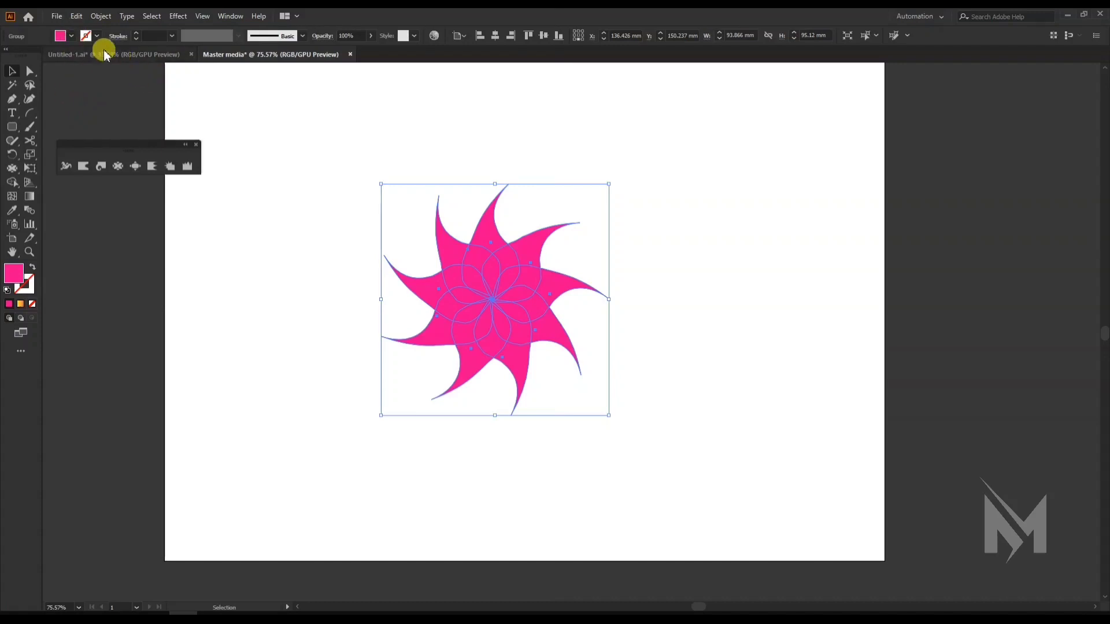
Fill the flower with the yellow-to-red gradient swatch and set the gradient type to radial.
left_click(70, 36)
left_click(17, 80)
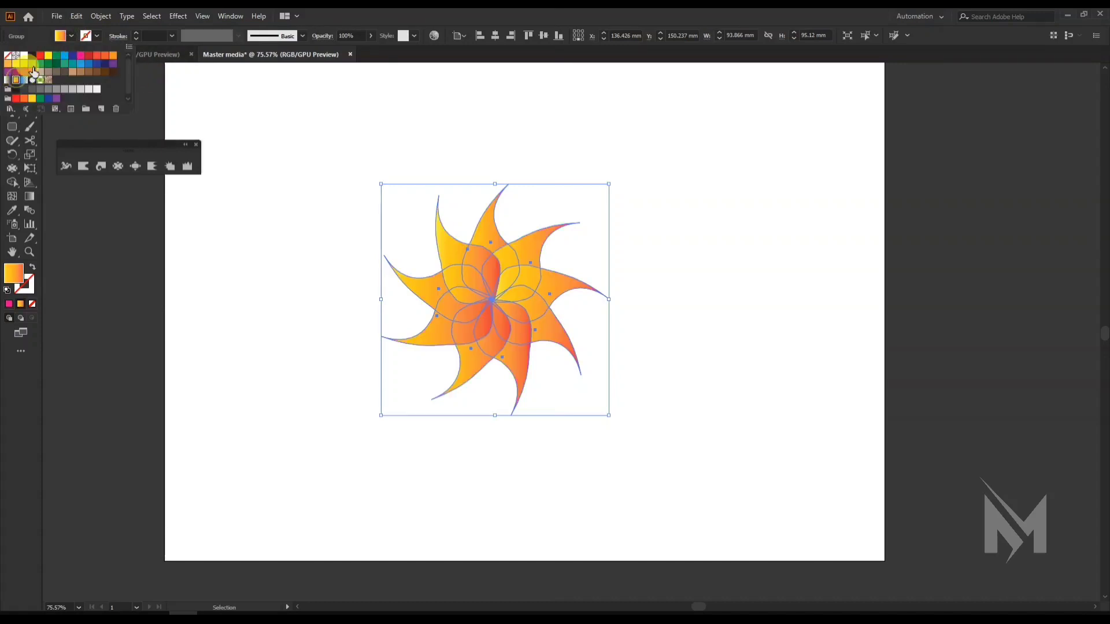
left_click(230, 16)
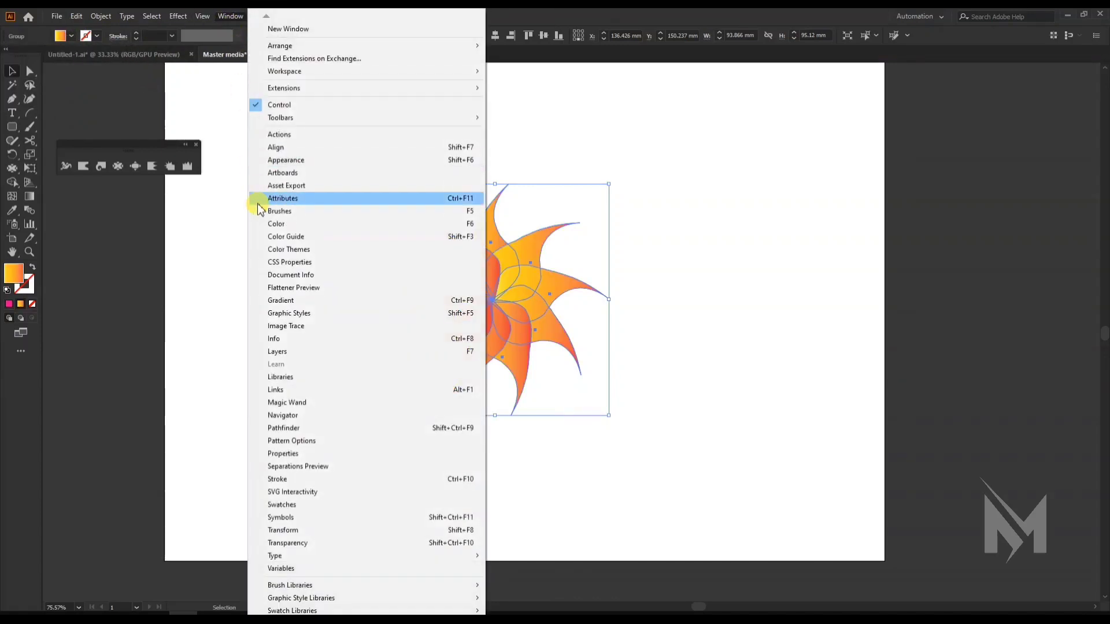
left_click(277, 300)
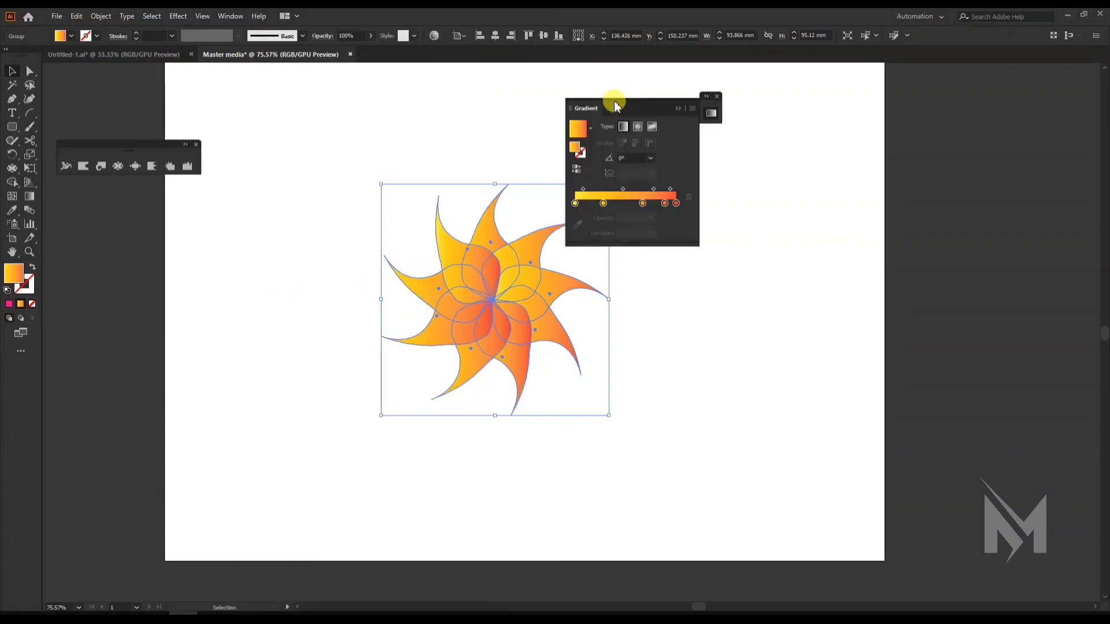
left_click_drag(615, 106, 754, 151)
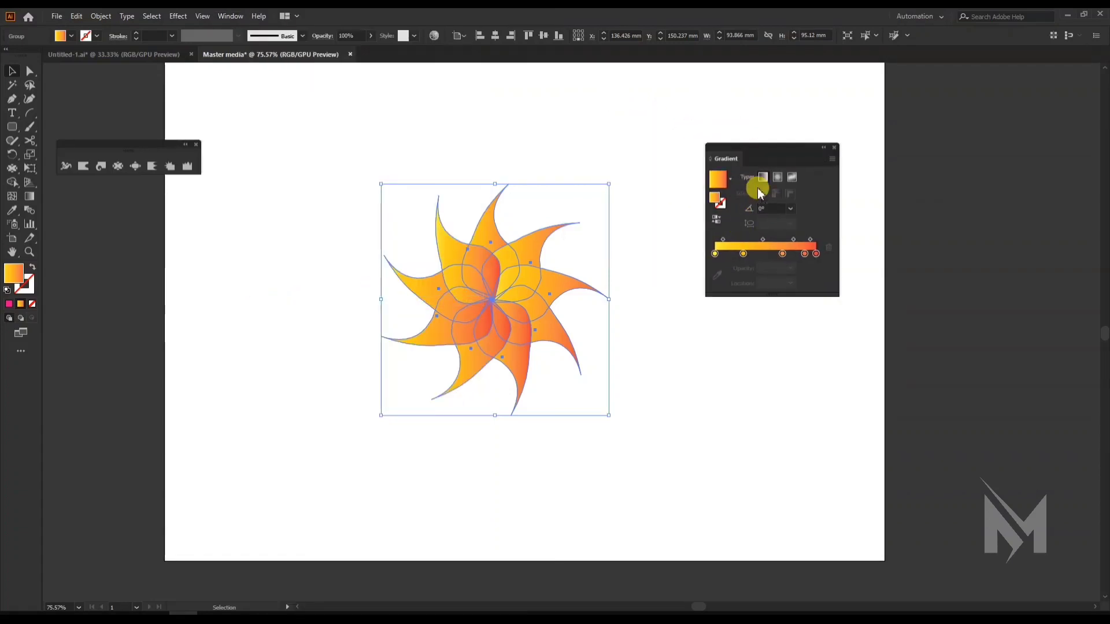
left_click(777, 178)
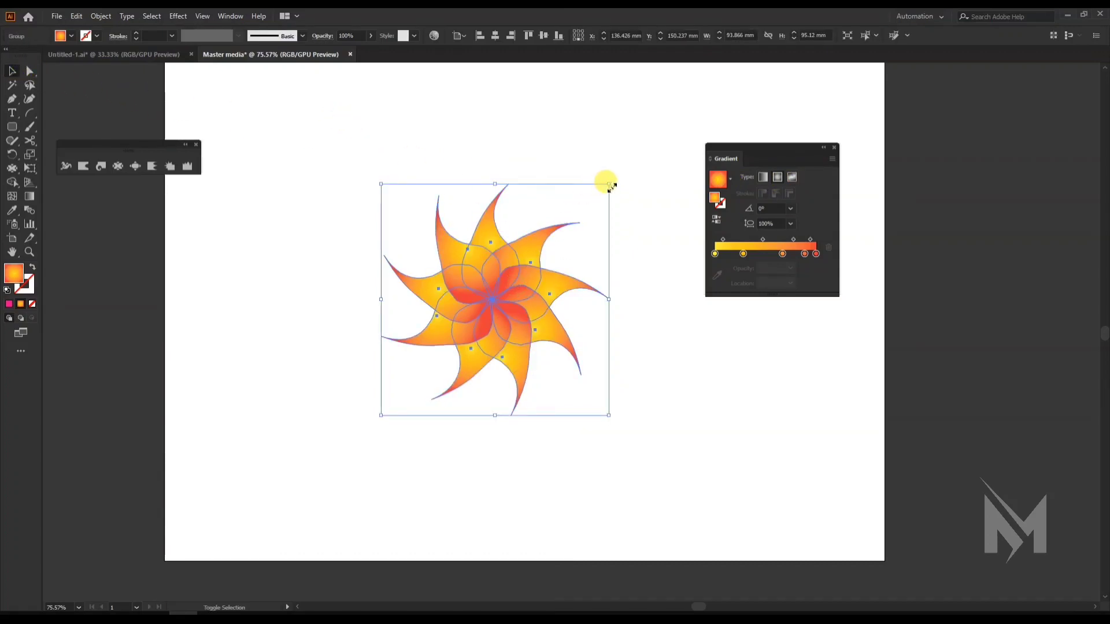
Enlarge the flower to about 105 mm by 107 mm and move it off the artboard to its left side.
left_click_drag(611, 186, 620, 127)
left_click(646, 124)
left_click(513, 280)
scroll(544, 291, "down", 1)
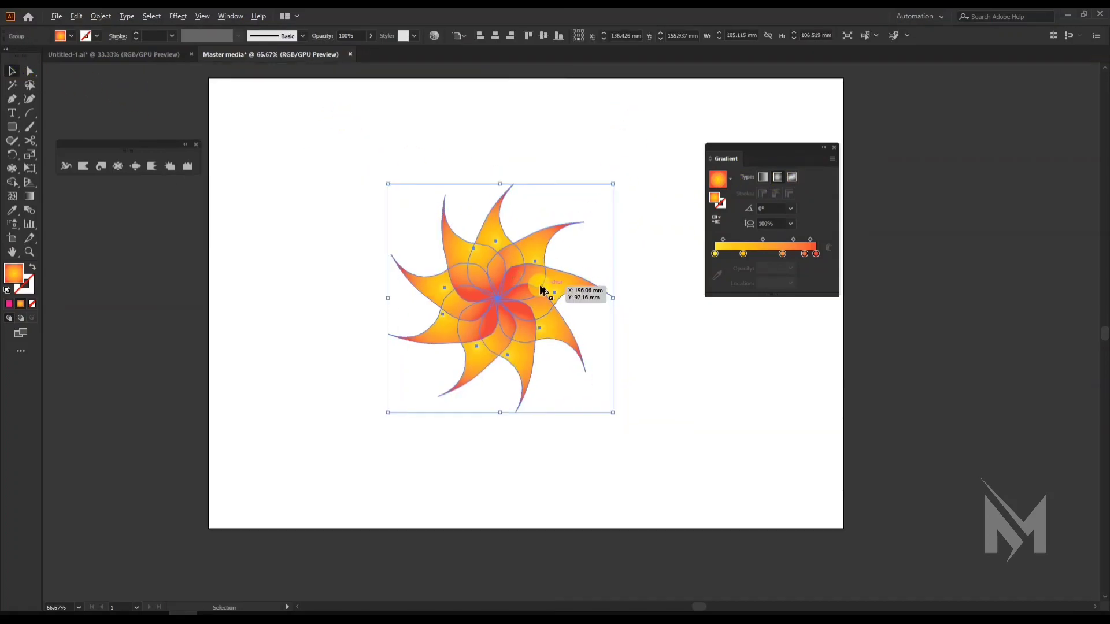
scroll(542, 290, "down", 1)
left_click_drag(516, 290, 189, 319)
left_click(470, 255)
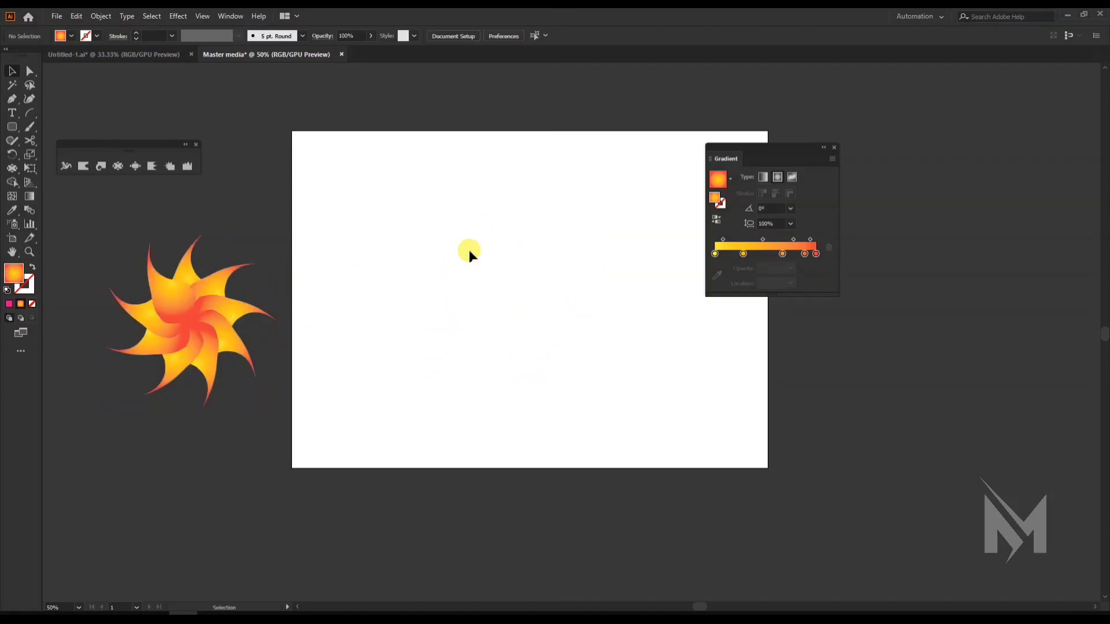
Move the flower back onto the artboard, then select and delete it.
left_click(176, 341)
left_click(235, 201)
left_click(220, 318)
left_click_drag(203, 322, 440, 328)
left_click(546, 215)
left_click_drag(469, 317, 492, 298)
left_click(573, 214)
scroll(543, 243, "up", 1)
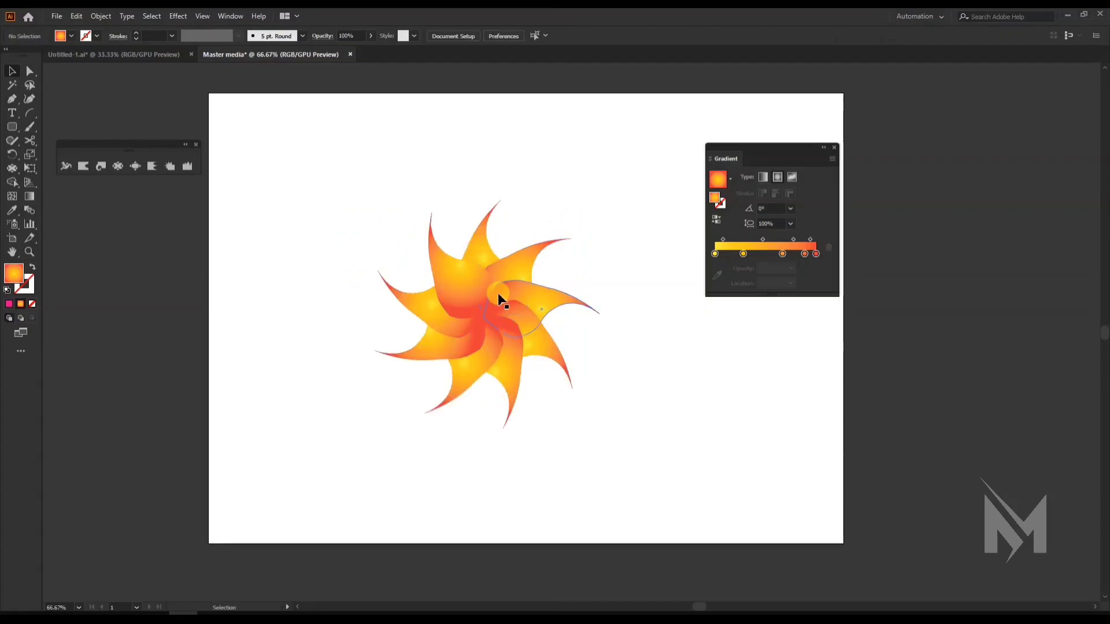
left_click(498, 295)
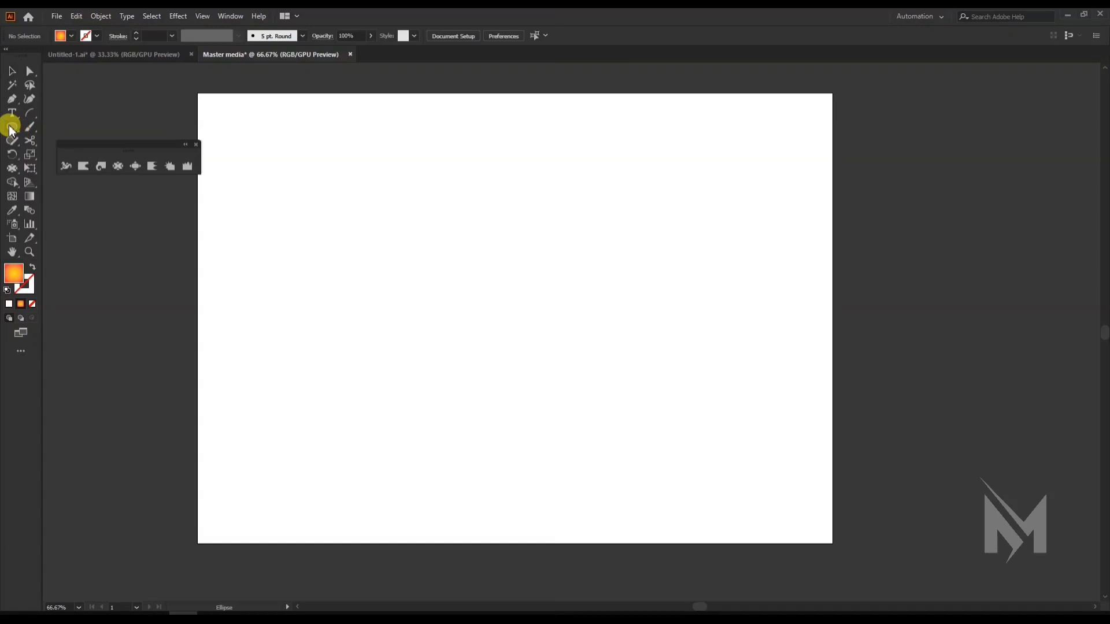
Draw a rounded rectangle about 144 mm by 76 mm on the artboard and fill it with teal.
left_click_drag(12, 128, 69, 138)
left_click_drag(353, 223, 661, 385)
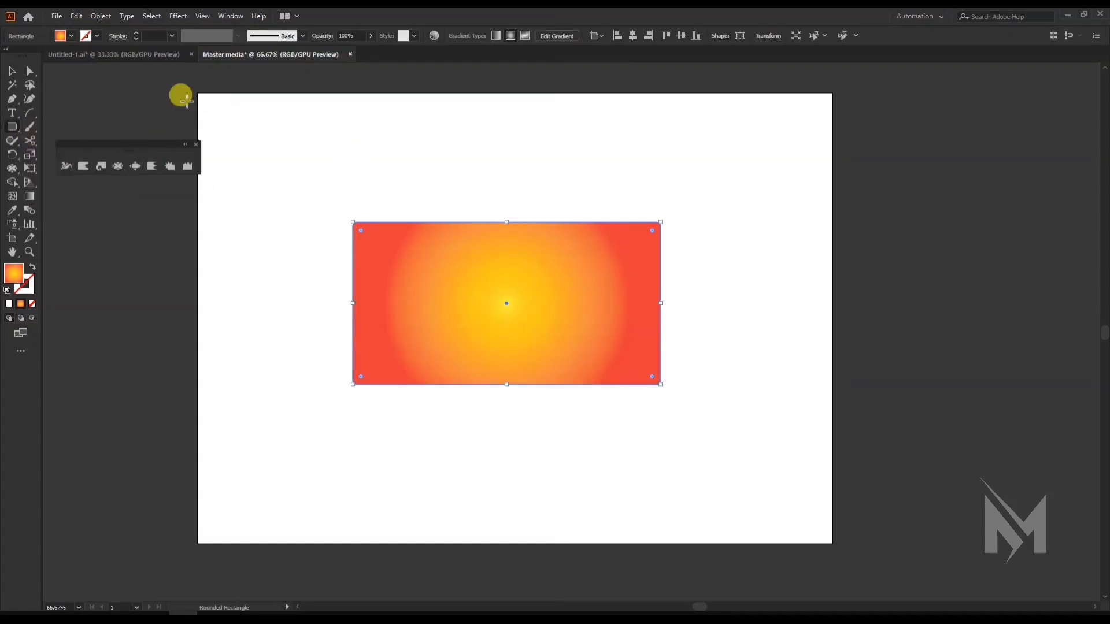
left_click(72, 36)
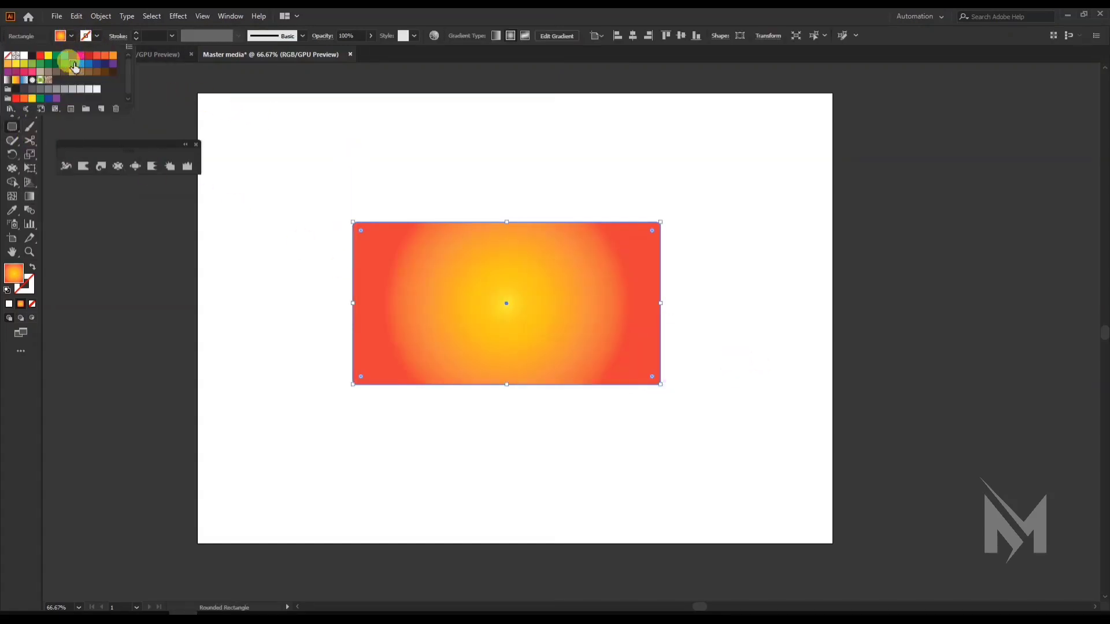
left_click(73, 64)
Use the Bloat tool on the rectangle's top edge to make two inward round notches and one outward bulge.
left_click(134, 166)
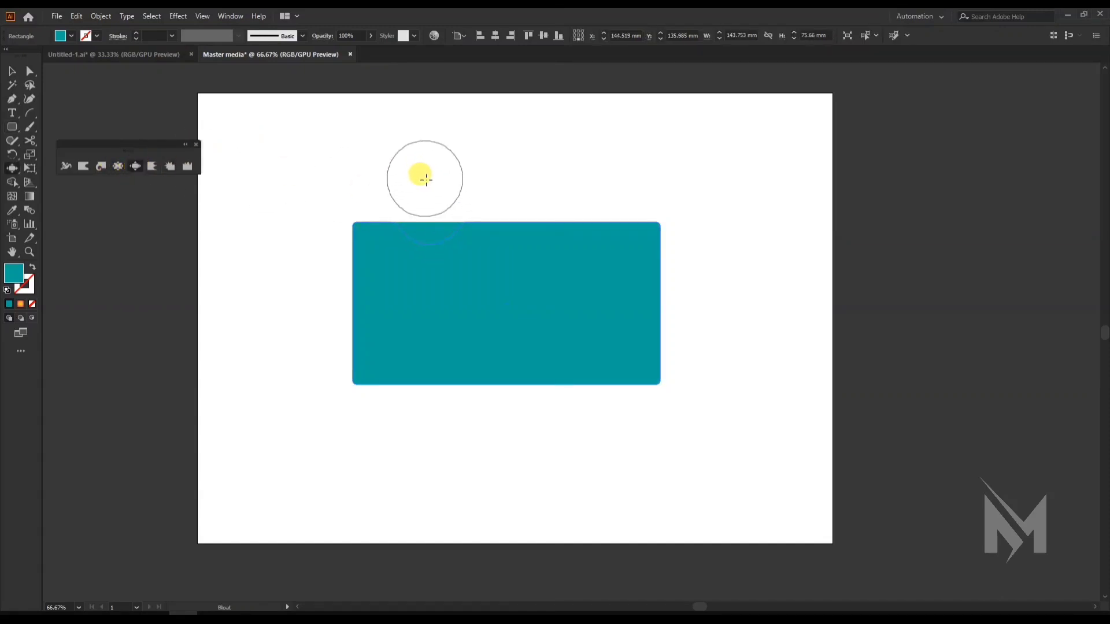
left_click_drag(422, 191, 425, 231)
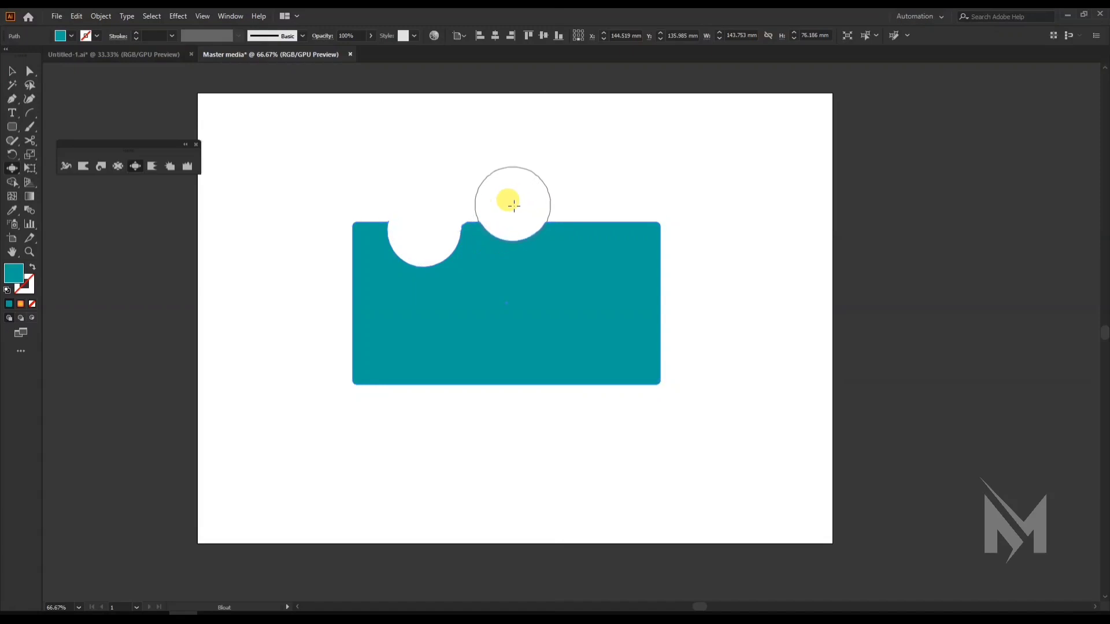
left_click(514, 206)
left_click_drag(584, 255, 576, 239)
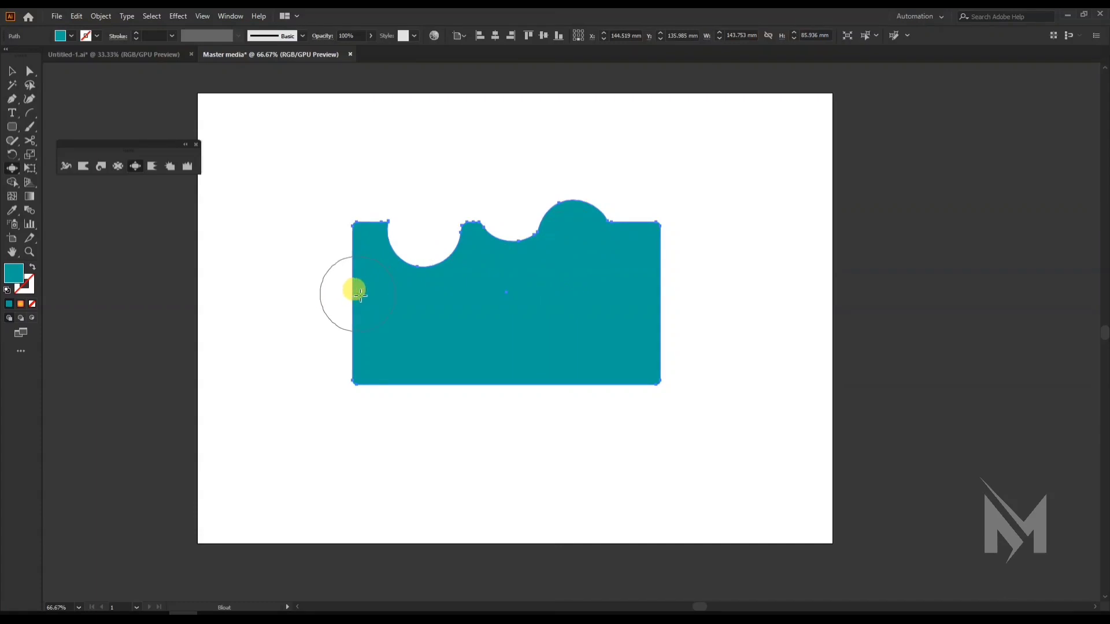
Bloat the rectangle's left edge in and out, its bottom edge outward twice, and its right edge inward twice.
left_click(346, 356)
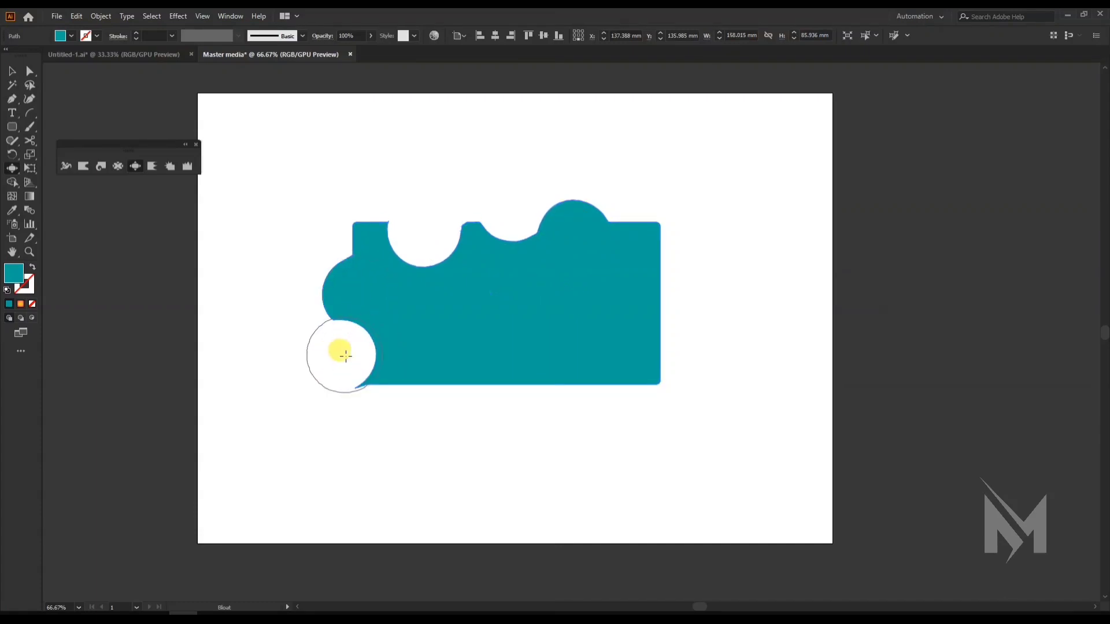
left_click(478, 368)
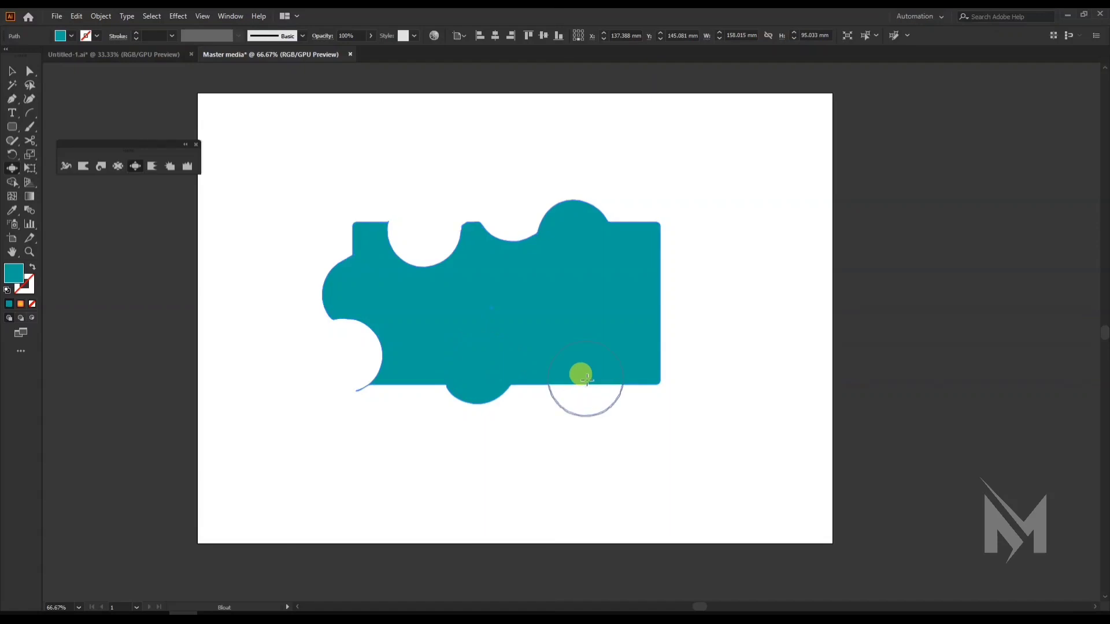
left_click(586, 380)
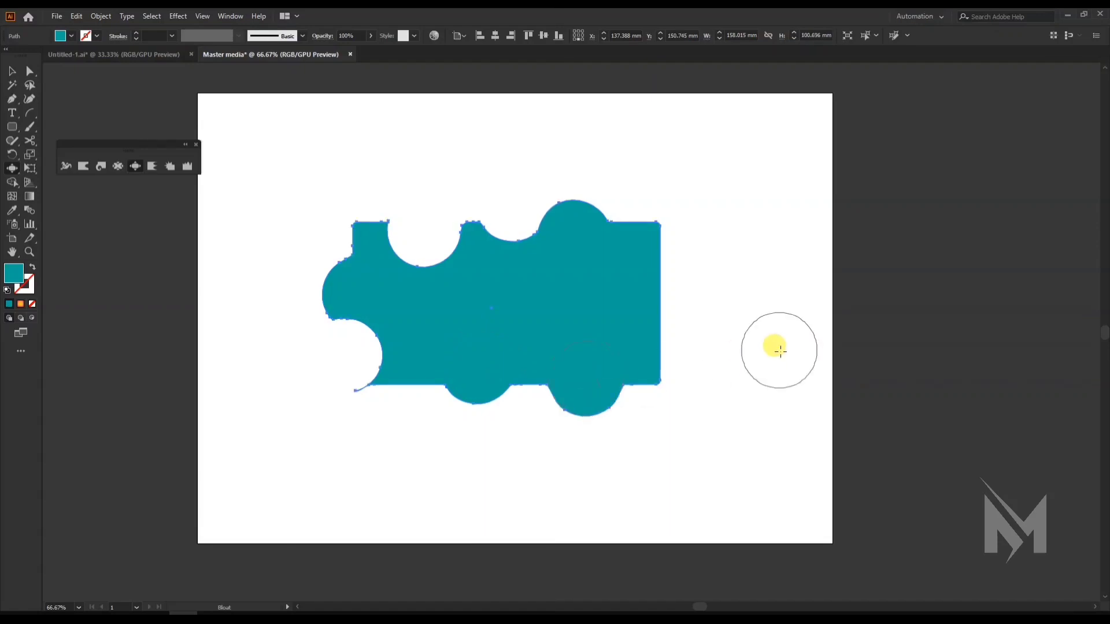
left_click(667, 328)
left_click(679, 228)
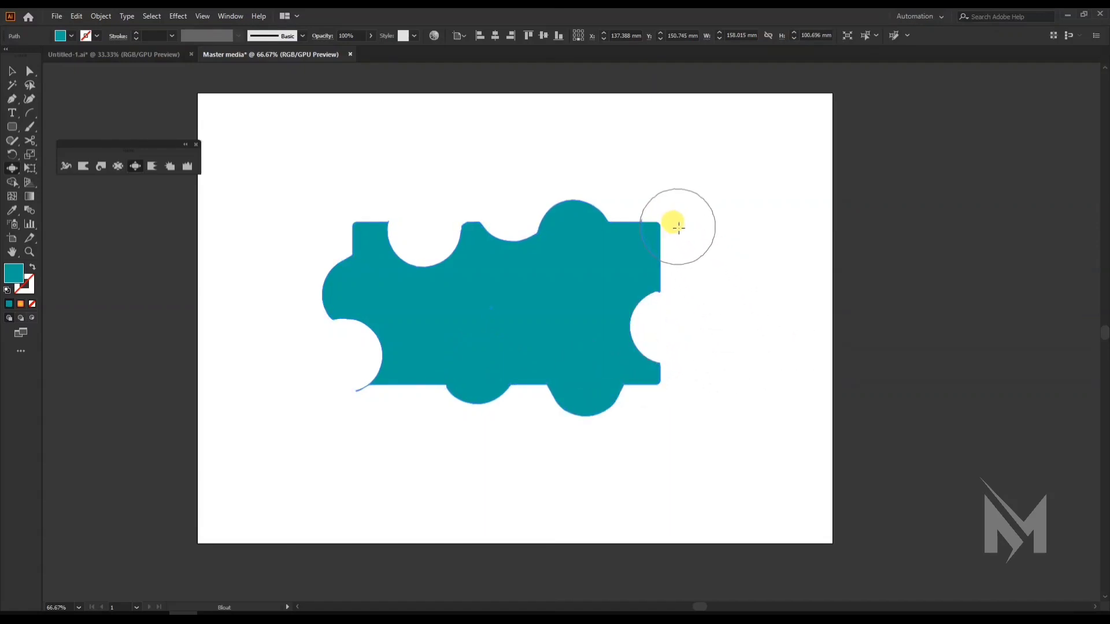
mouse_move(679, 228)
left_mouse_down()
mouse_move(669, 238)
mouse_move(682, 285)
left_mouse_up()
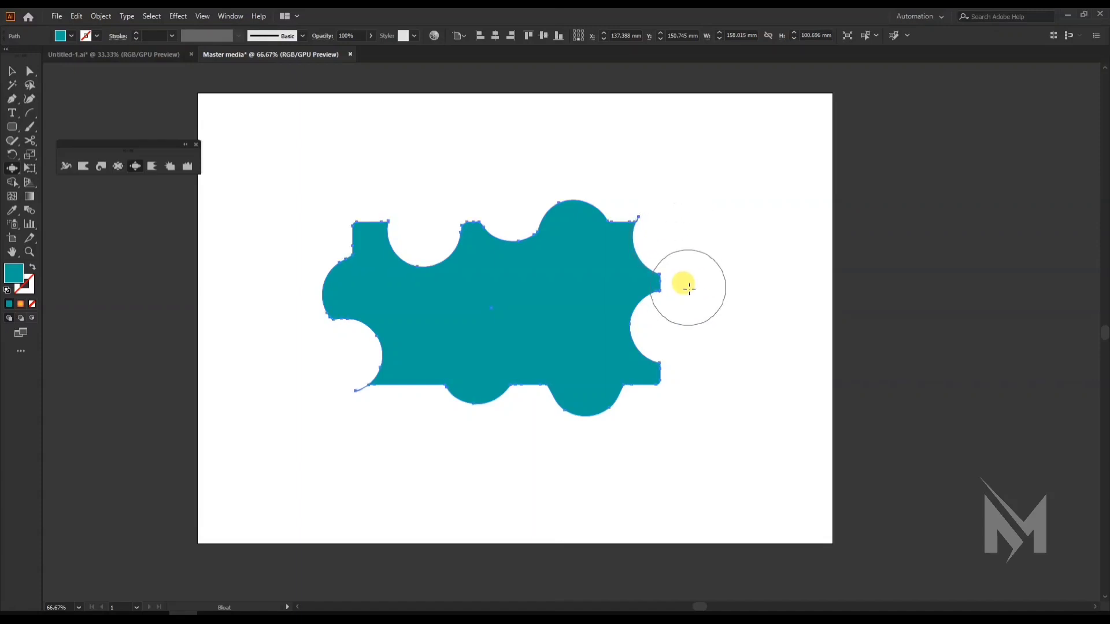
Delete the bloated rectangle and draw an arc about 103 mm by 82 mm with the Arc tool.
mouse_move(418, 368)
left_mouse_down()
mouse_move(407, 444)
mouse_move(455, 421)
mouse_move(470, 442)
mouse_move(510, 400)
left_mouse_up()
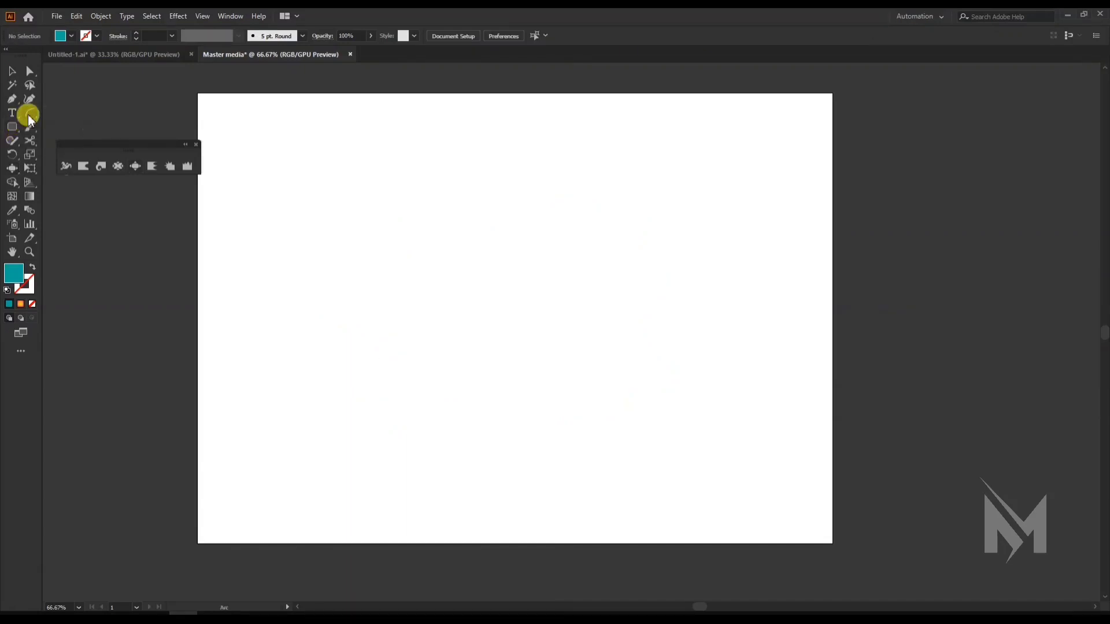
left_click(30, 119)
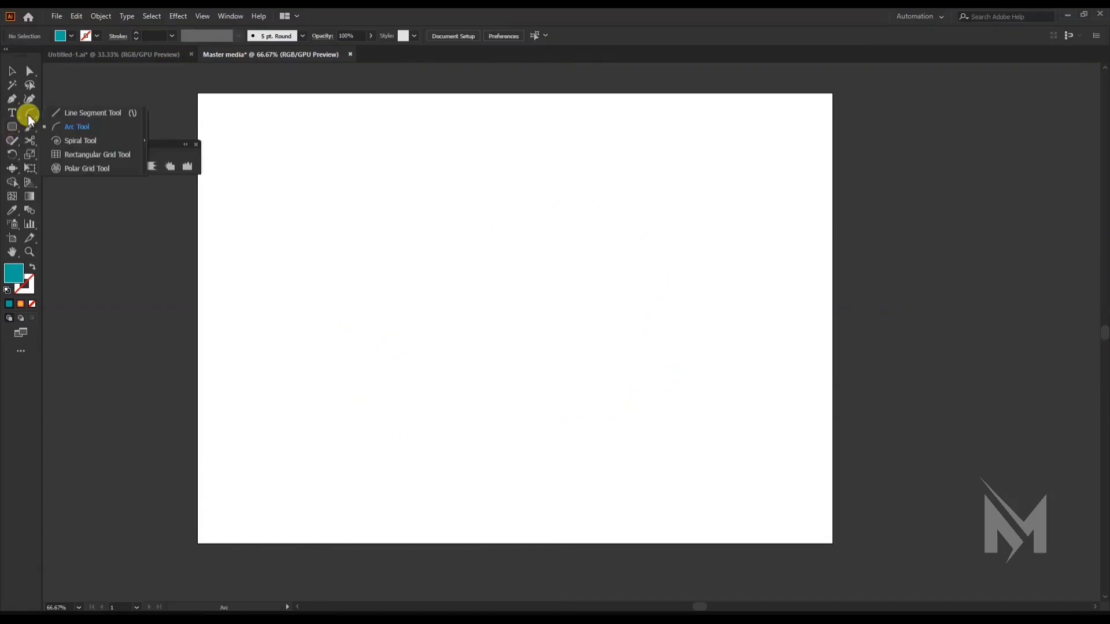
left_click(72, 126)
left_click_drag(601, 203, 380, 379)
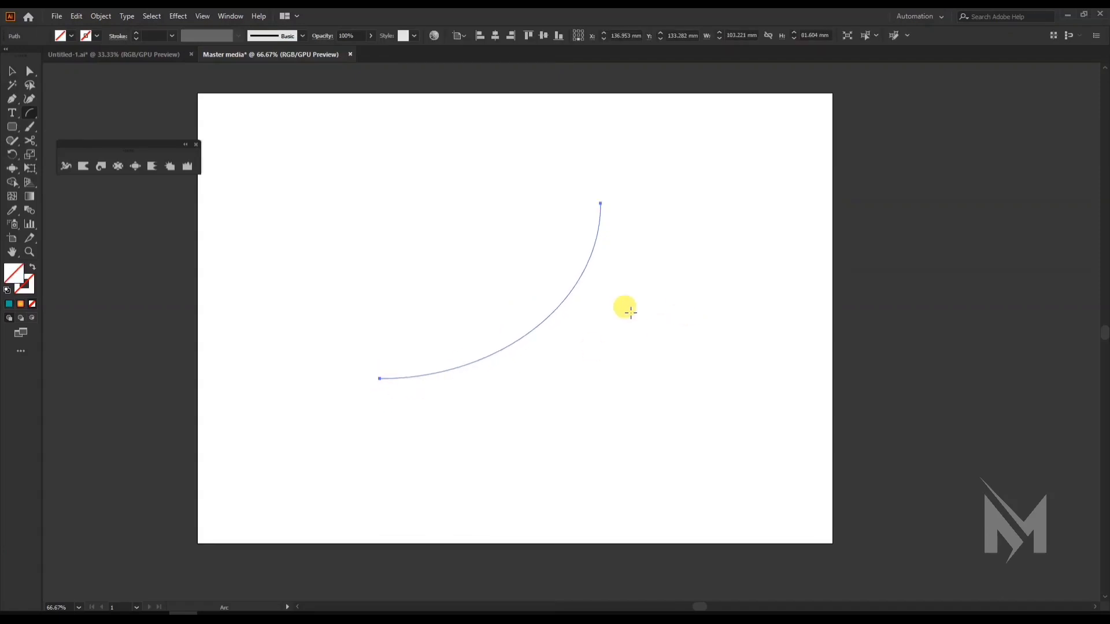
Bloat the arc with one outward bulge and an inward bulge on each side of it, and set its stroke to 0.75 pt.
left_click_drag(539, 326, 543, 333)
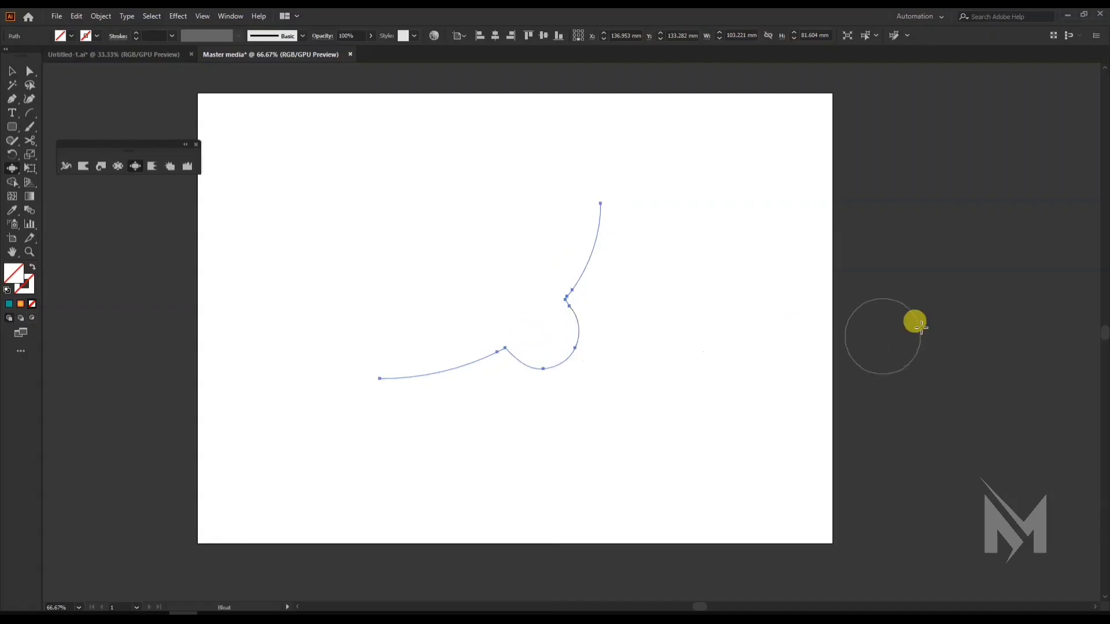
left_click(138, 36)
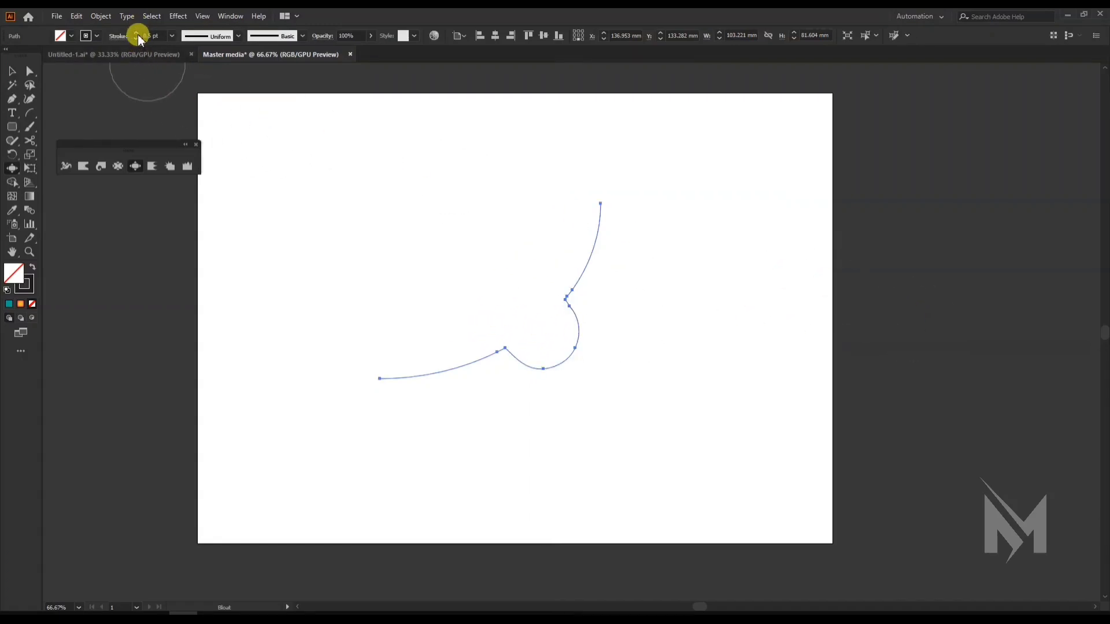
mouse_move(431, 353)
left_mouse_down()
mouse_move(459, 386)
mouse_move(524, 410)
mouse_move(499, 370)
left_mouse_up()
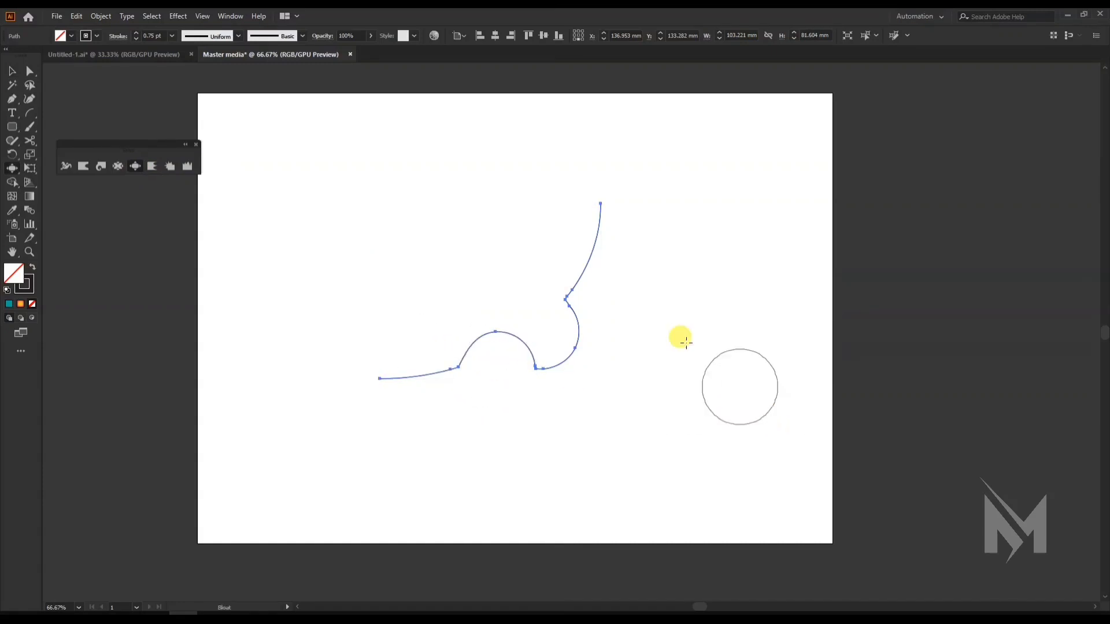
left_click_drag(594, 299, 594, 299)
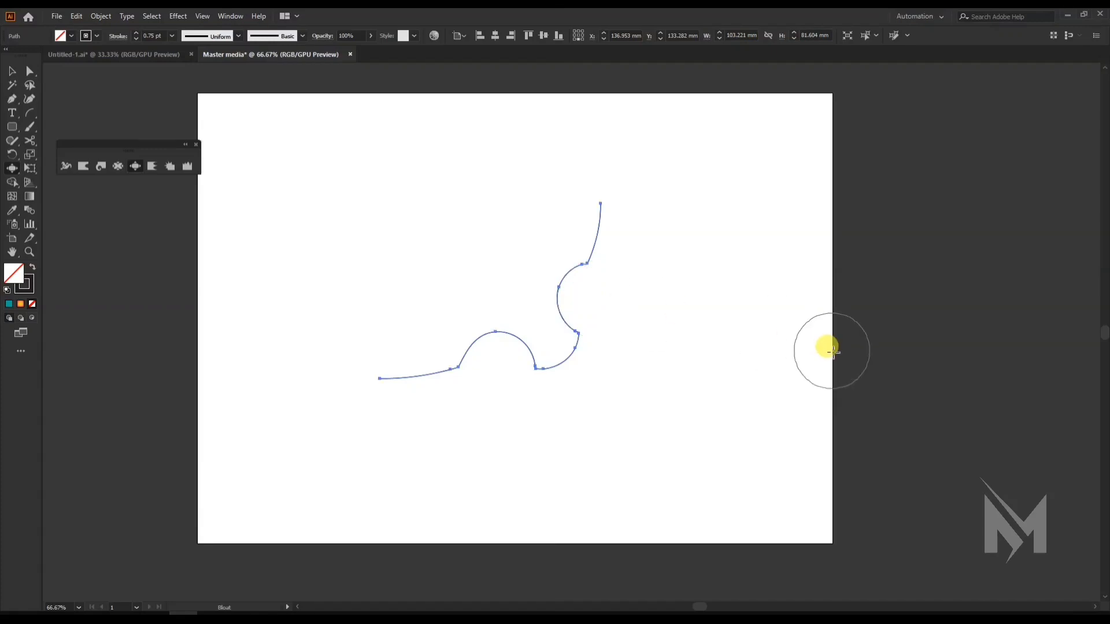
Delete the bloated arc, then place the placeholder text "Lorem ipsum" mid-artboard, scaled up to about 65 pt.
left_click(12, 73)
left_click_drag(315, 184, 656, 415)
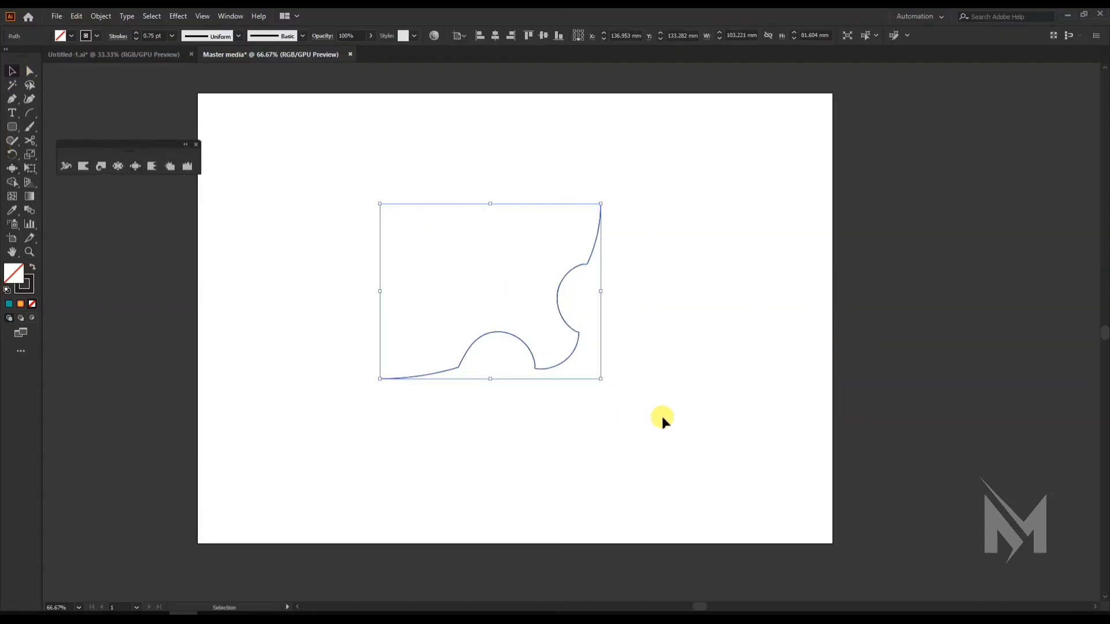
key("Delete")
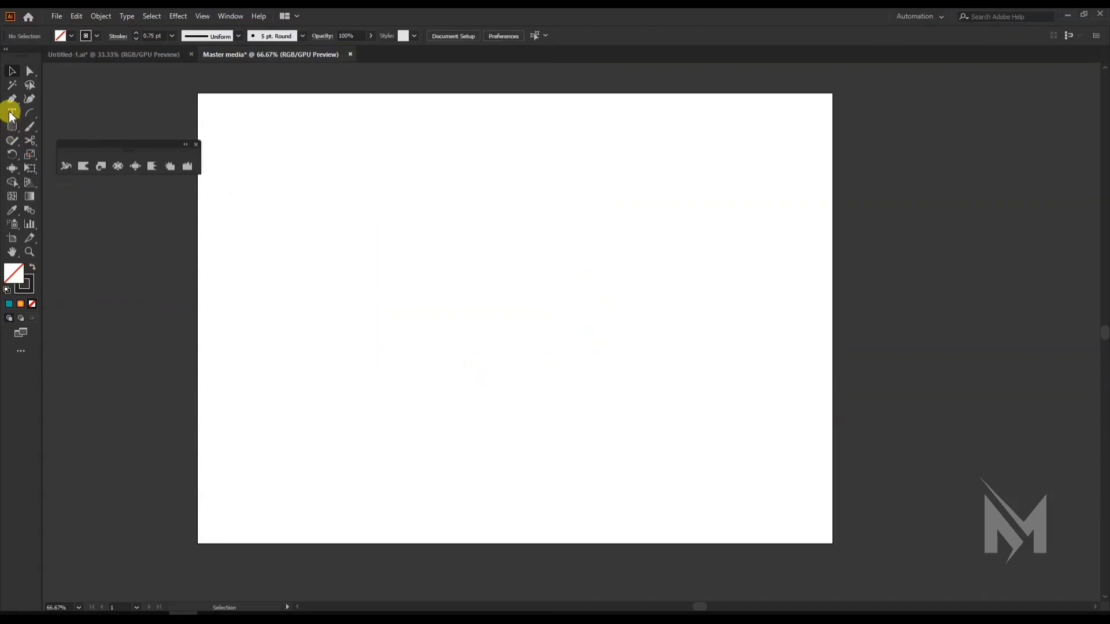
left_click(417, 315)
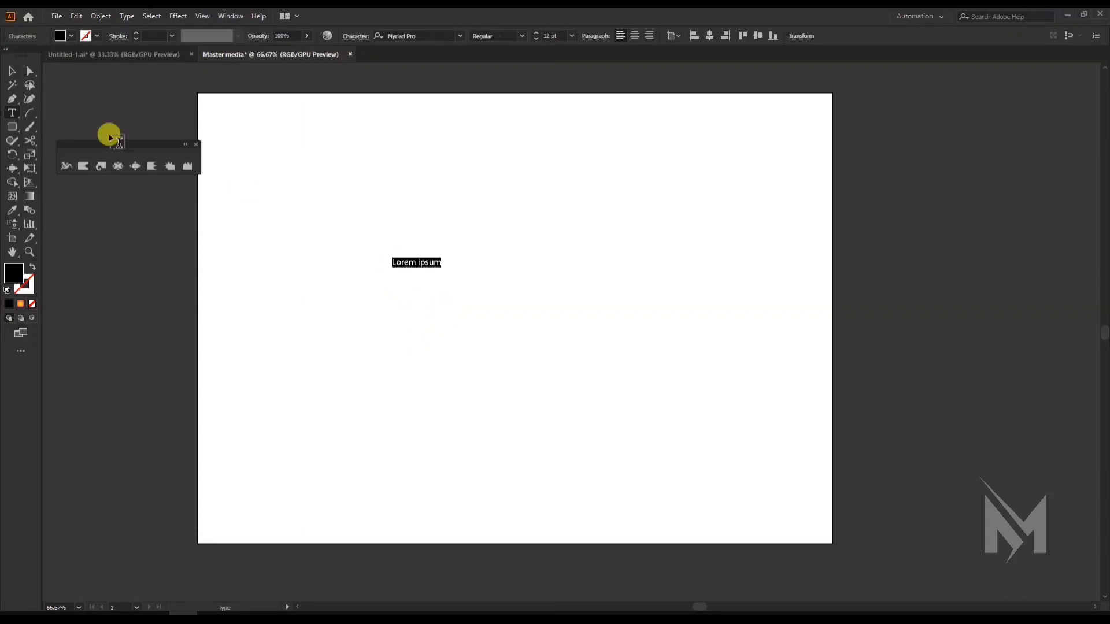
left_click(13, 72)
left_click_drag(444, 268, 597, 340)
left_click_drag(560, 300, 553, 337)
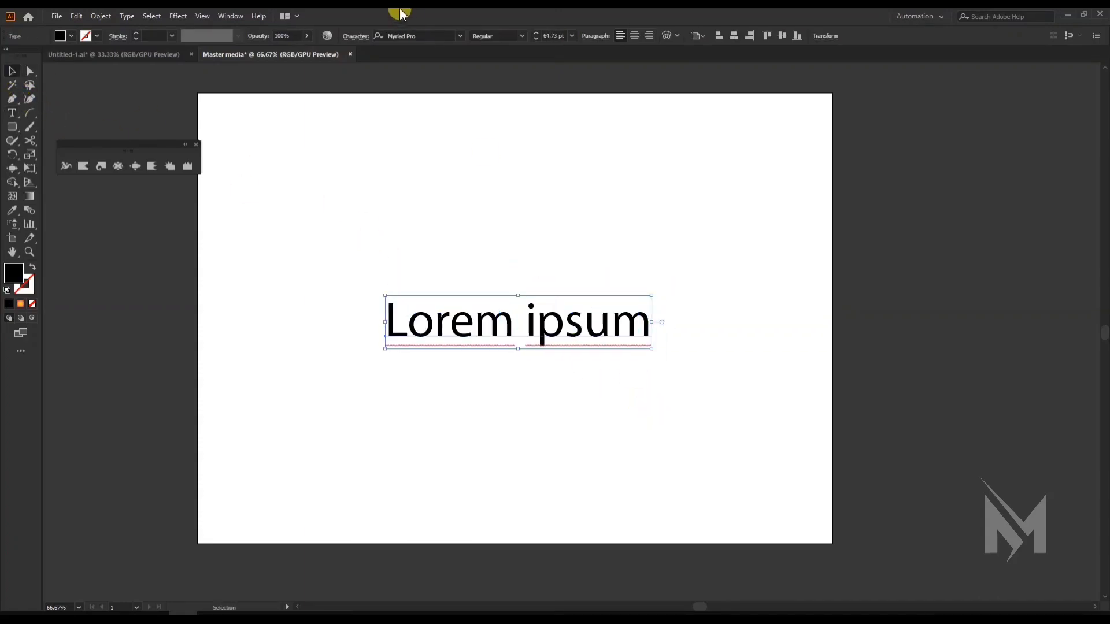
Set the text's font to Re_253 SI Font and enlarge it to about 96 pt near the artboard's centre.
left_click(461, 37)
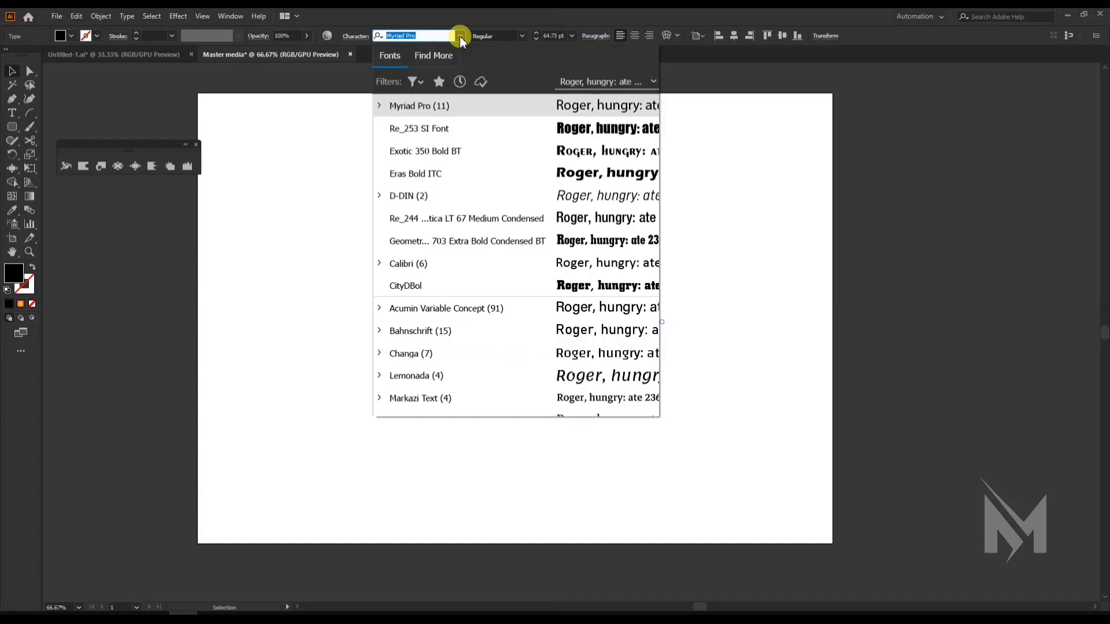
left_click(554, 127)
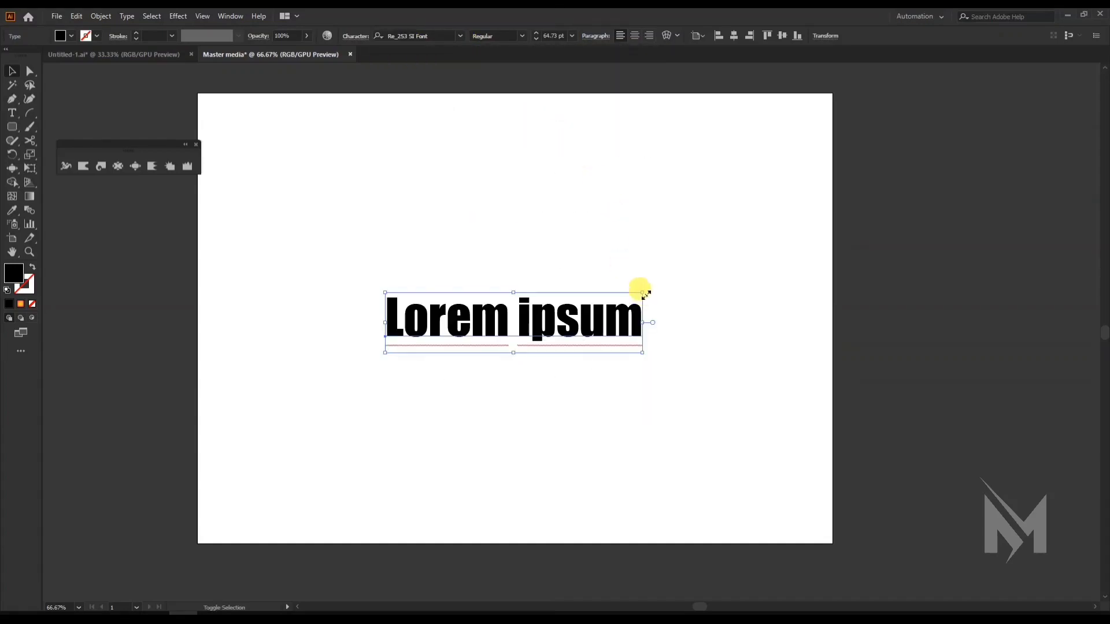
left_click_drag(645, 295, 702, 245)
left_click_drag(600, 317, 595, 292)
Convert the text to outlines and set the Bloat brush to 10 mm wide and 10 mm high.
right_click(590, 295)
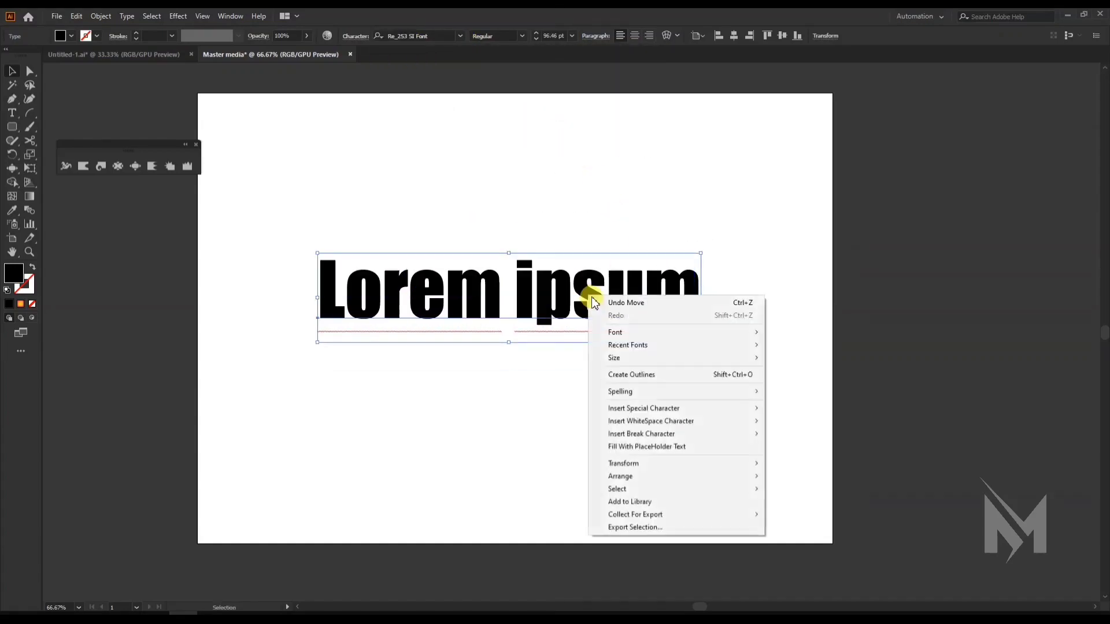
left_click(617, 379)
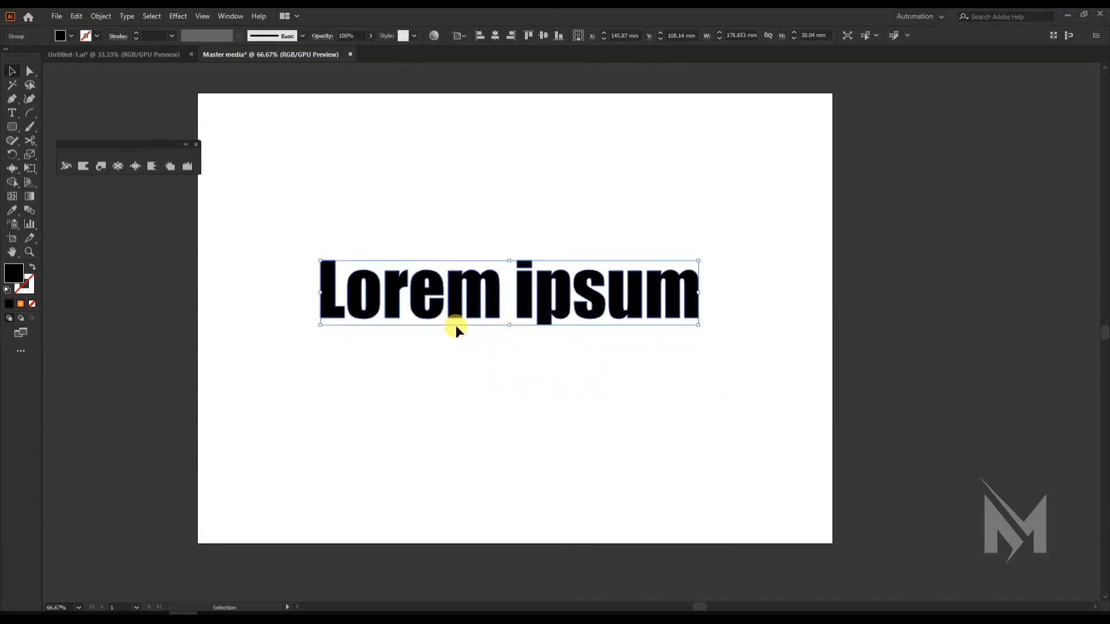
left_click(136, 167)
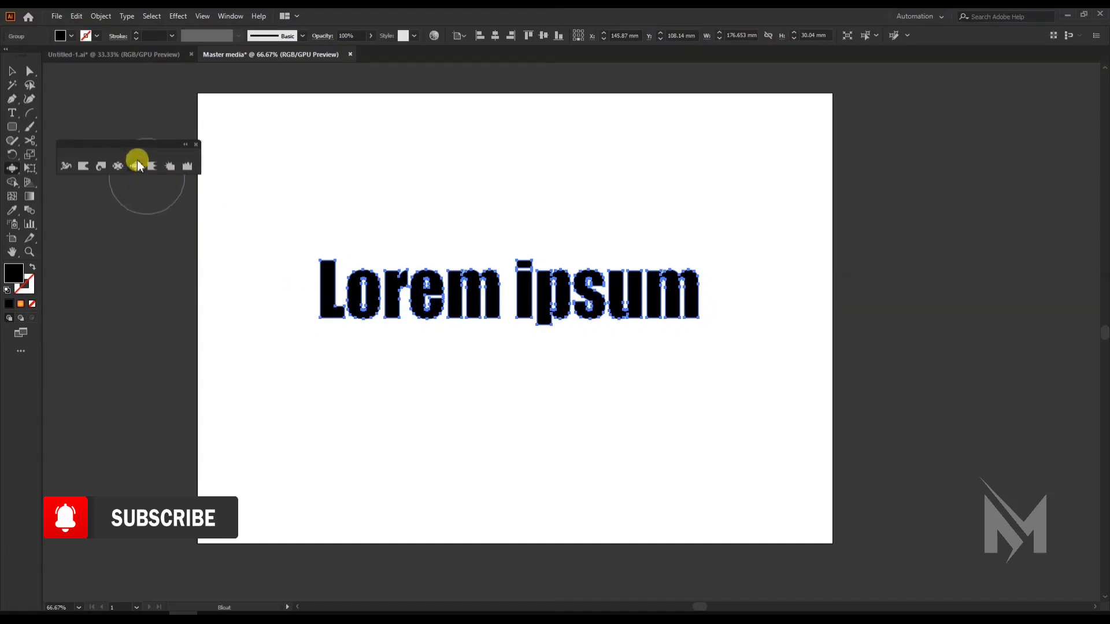
double_click(137, 166)
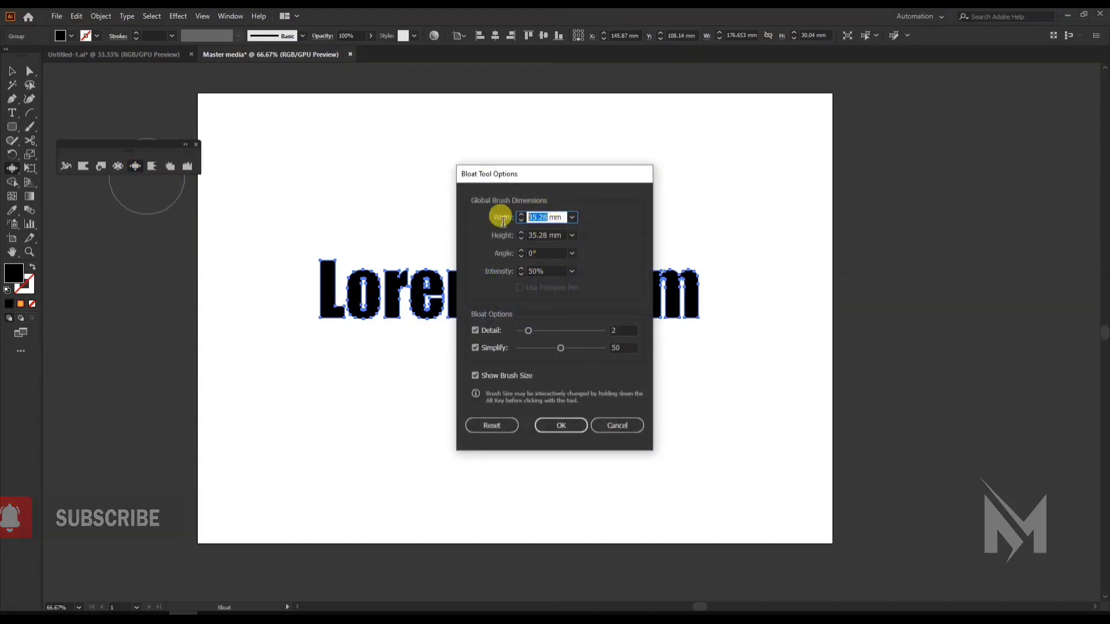
type("10")
double_click(549, 235)
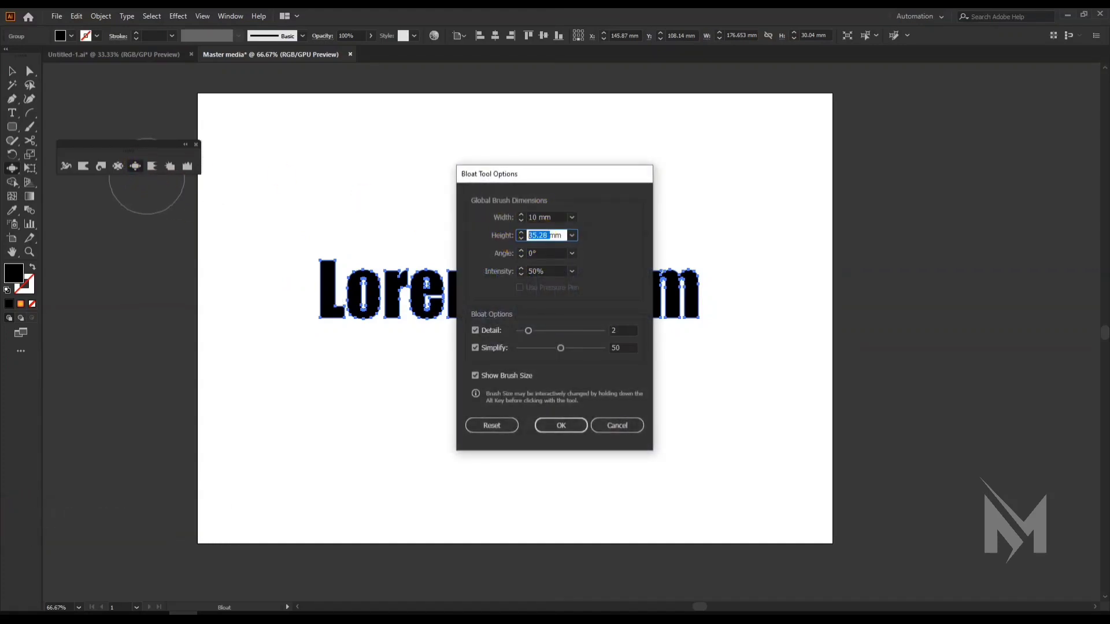
left_click(561, 425)
Bloat the top of the letter L, and undo the bloat tried on its foot.
scroll(321, 257, "up", 3)
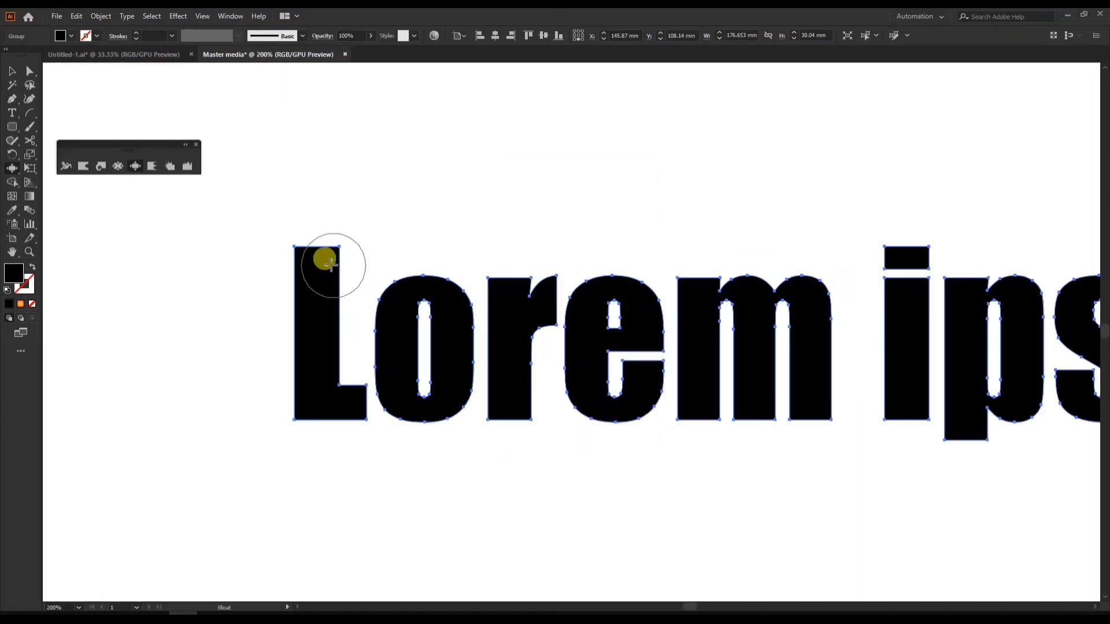
left_click(362, 403)
key("ctrl+z")
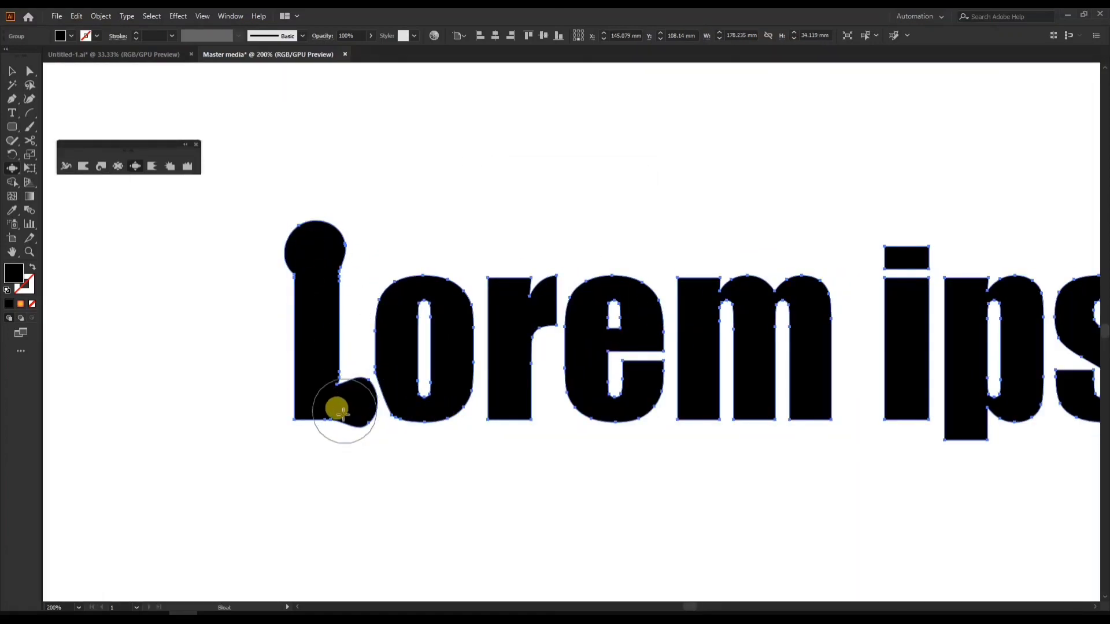
key("ctrl+z")
Bloat both ends of the r's stem, the e's tail, the first m's feet, the i's foot and dot, and the p's foot.
mouse_move(519, 385)
left_mouse_down()
mouse_move(536, 296)
mouse_move(519, 276)
mouse_move(507, 283)
mouse_move(651, 374)
left_mouse_up()
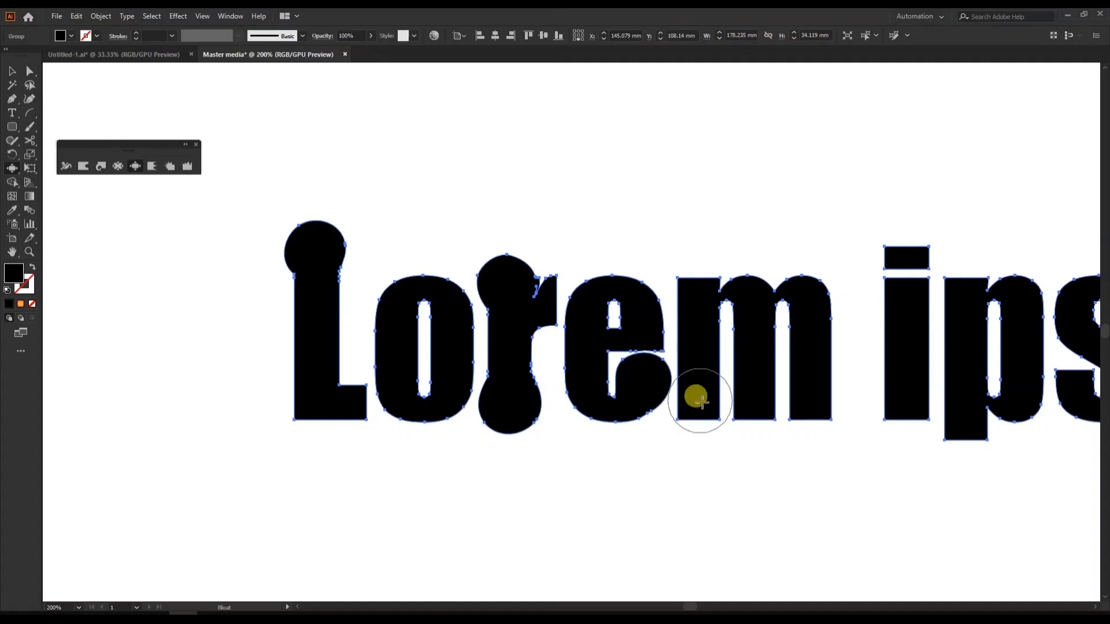
mouse_move(702, 400)
left_mouse_down()
mouse_move(744, 404)
mouse_move(713, 426)
mouse_move(703, 413)
mouse_move(693, 434)
mouse_move(748, 389)
mouse_move(753, 404)
mouse_move(816, 394)
left_mouse_up()
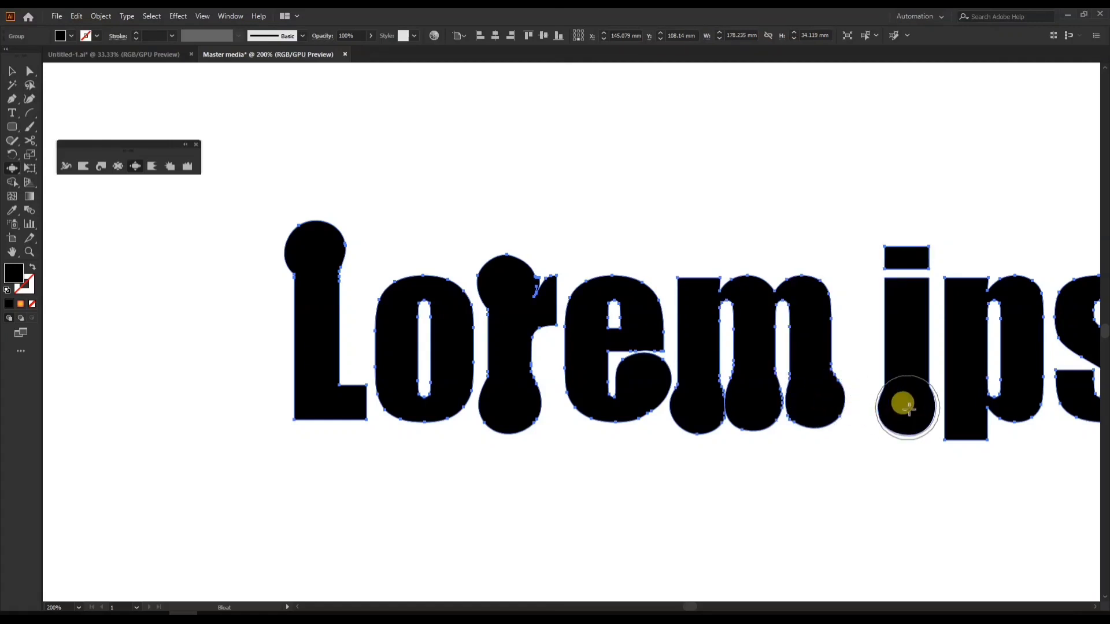
left_click_drag(908, 408, 907, 364)
left_click_drag(902, 254, 910, 253)
key("ctrl+z")
key("ctrl+z")
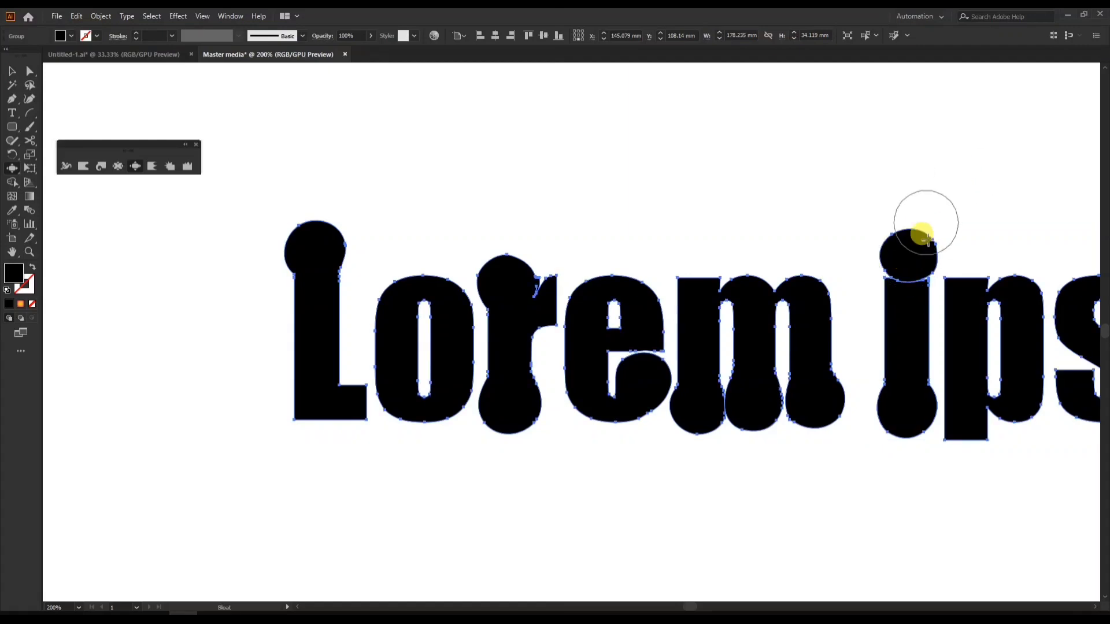
left_click(963, 425)
Try a 3 mm by 3 mm Bloat brush on the lower end of the letter s.
mouse_move(1052, 382)
left_mouse_down()
mouse_move(750, 357)
mouse_move(499, 381)
left_mouse_up()
key("ctrl+=")
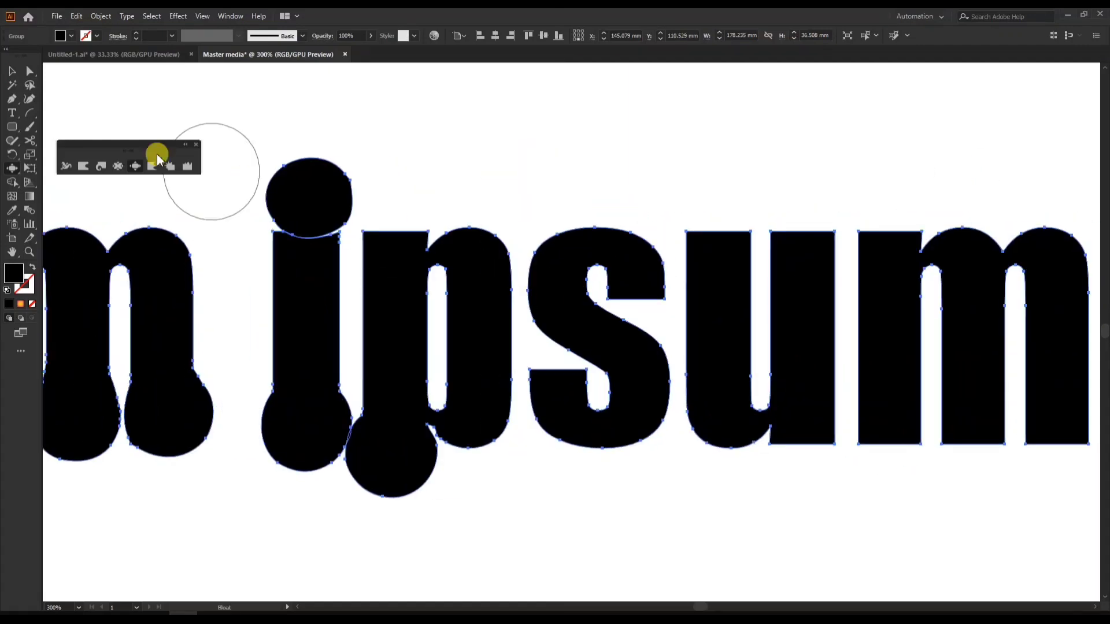
double_click(135, 166)
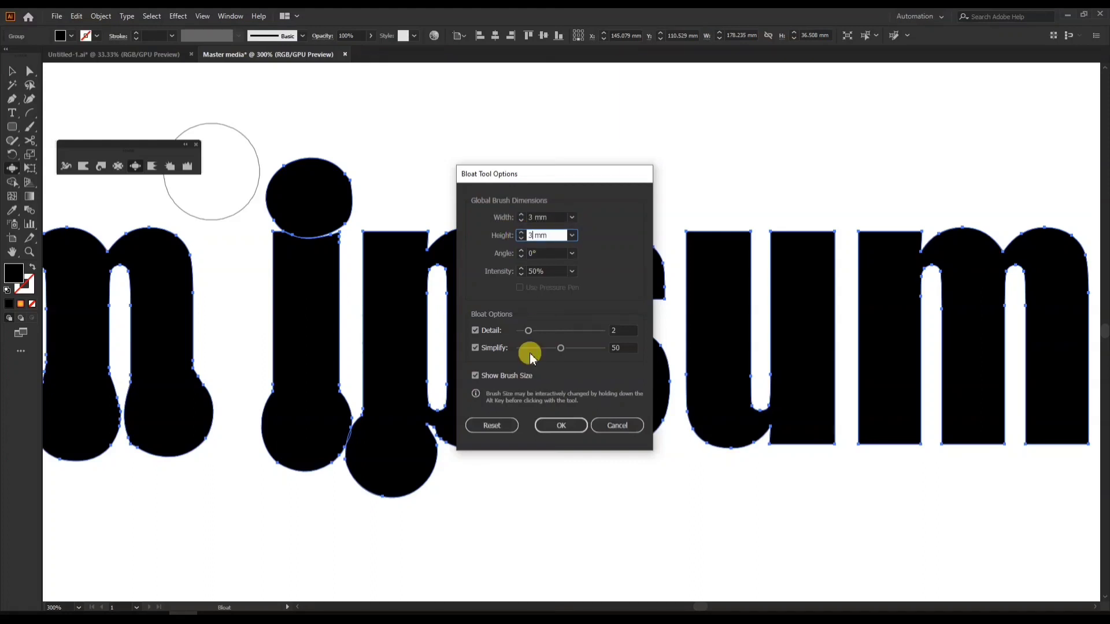
key("Return")
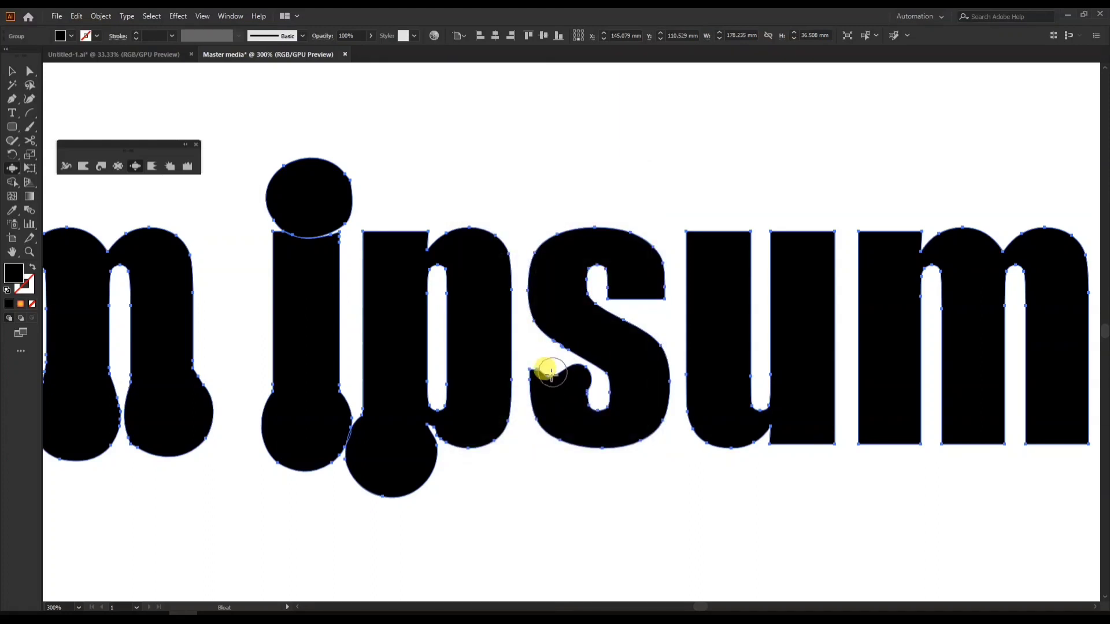
left_click_drag(551, 374, 522, 389)
key("ctrl+z")
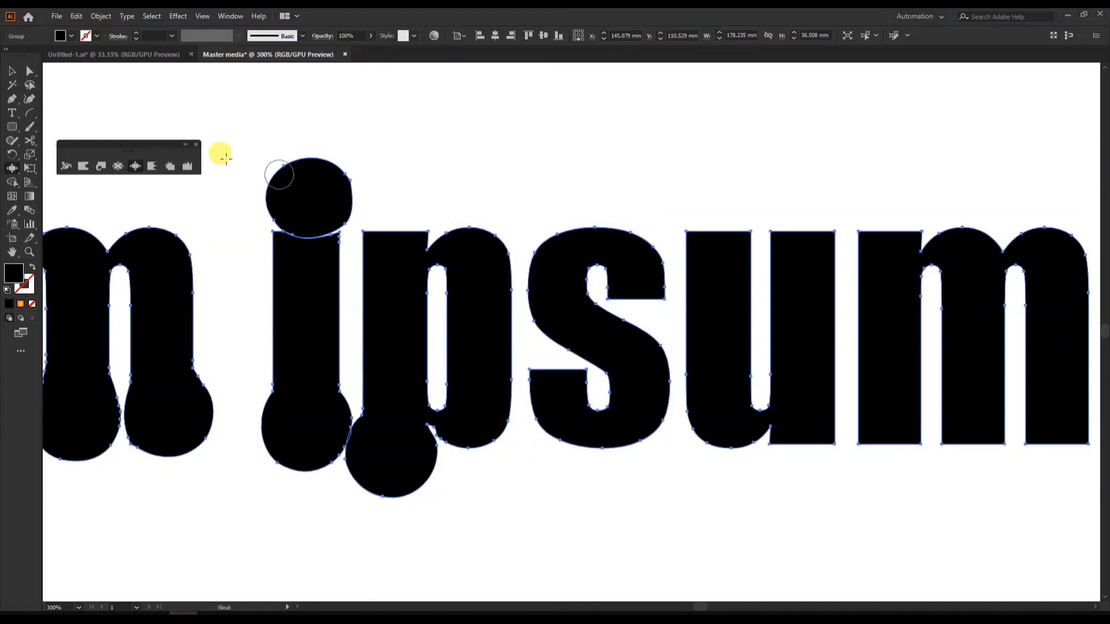
Set the Bloat brush to 5 mm by 5 mm, then bloat the s's lower end and the top of the u's first stem.
double_click(134, 166)
left_click(491, 425)
key("Escape")
double_click(133, 167)
left_click(532, 217)
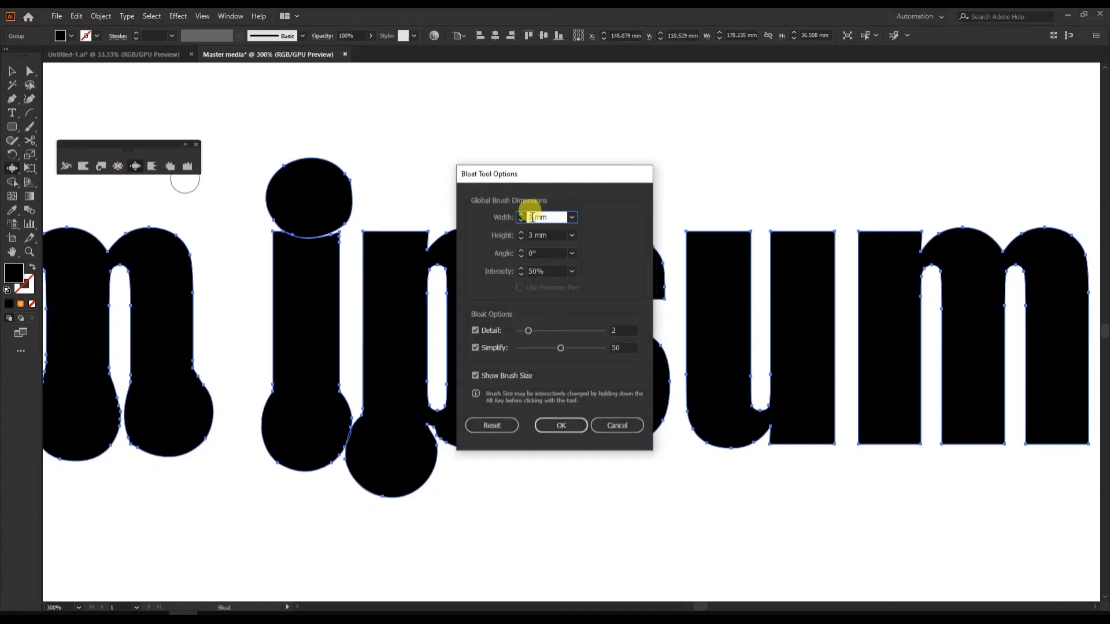
type("5")
key("Return")
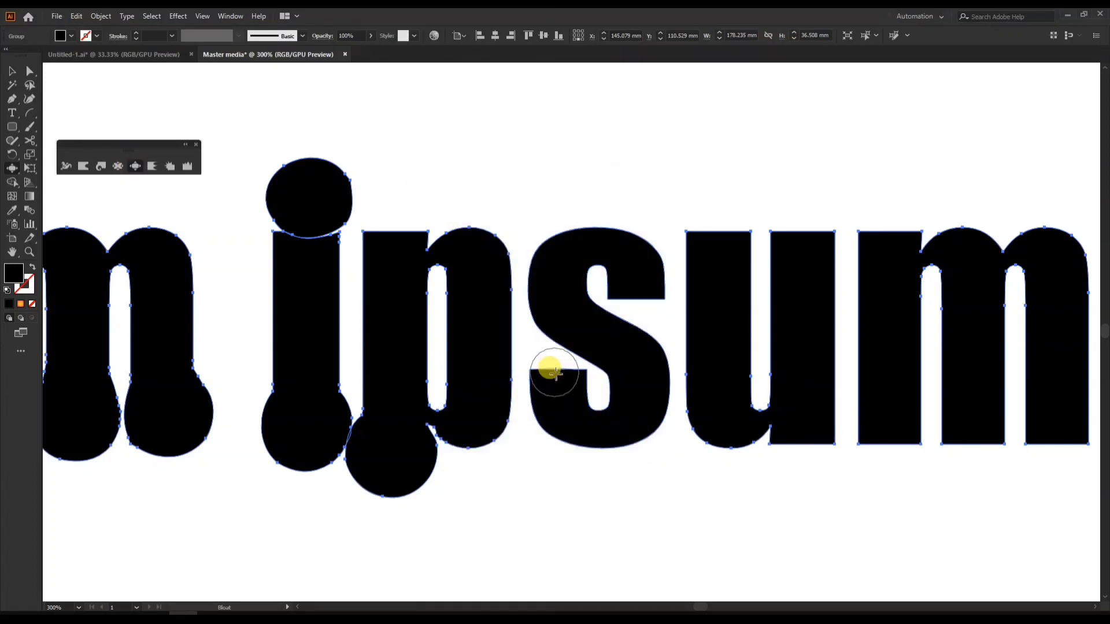
mouse_move(565, 375)
left_mouse_down()
mouse_move(702, 236)
mouse_move(732, 238)
mouse_move(720, 274)
left_mouse_up()
Select the whole bloated lettering and delete it from the artboard.
key("ctrl+0")
key("ctrl+1")
left_click(12, 70)
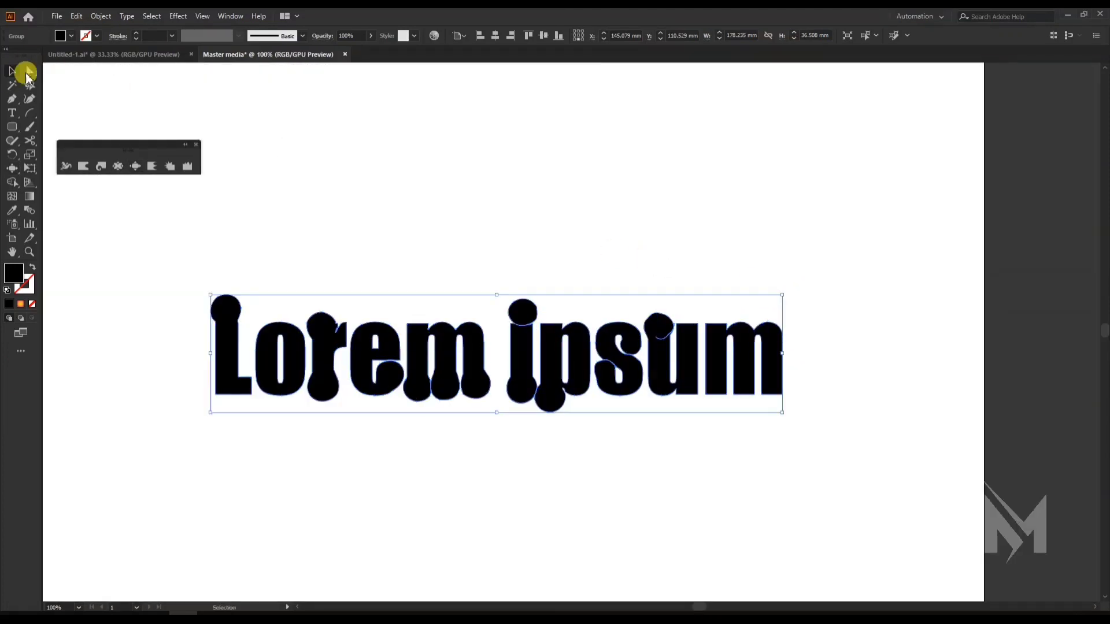
left_click(665, 272)
left_click(781, 347)
key("Delete")
Set the fill to orange-red and draw a rounded rectangle about 139 mm by 67 mm in the middle of the artboard.
mouse_move(436, 276)
left_mouse_down()
mouse_move(384, 278)
mouse_move(472, 272)
mouse_move(456, 274)
left_mouse_up()
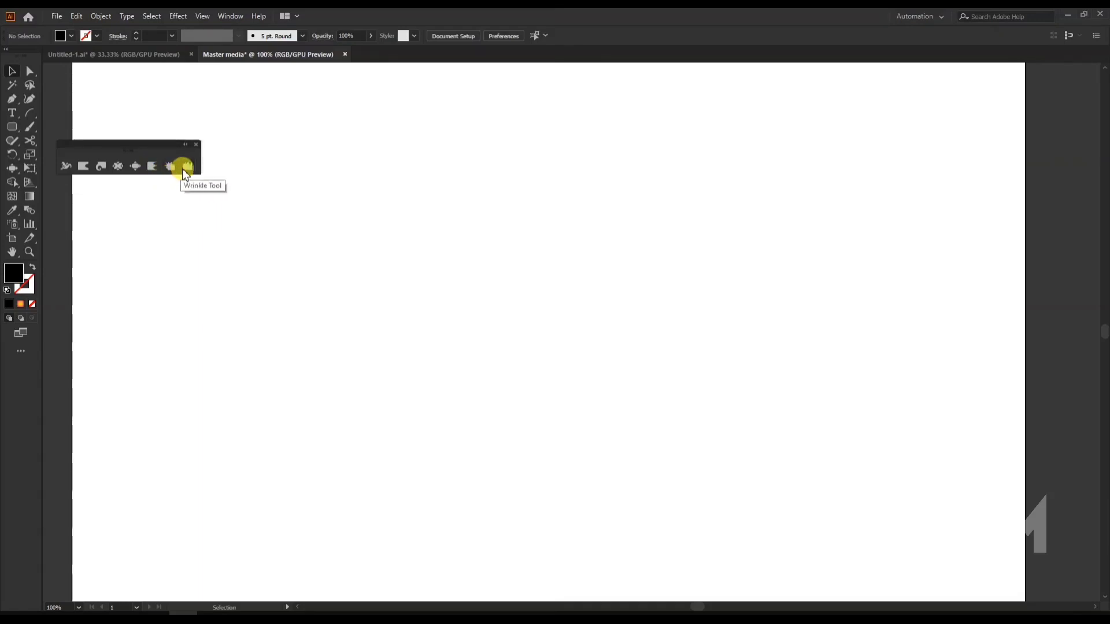
left_click(153, 167)
left_click(72, 35)
left_click(85, 102)
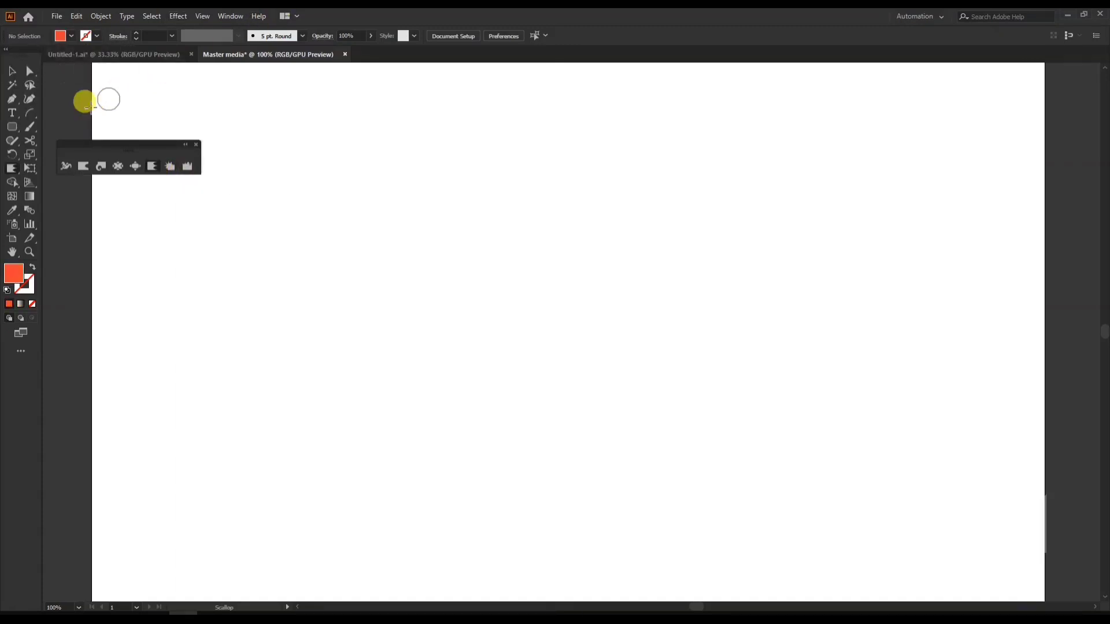
left_click_drag(318, 252, 762, 466)
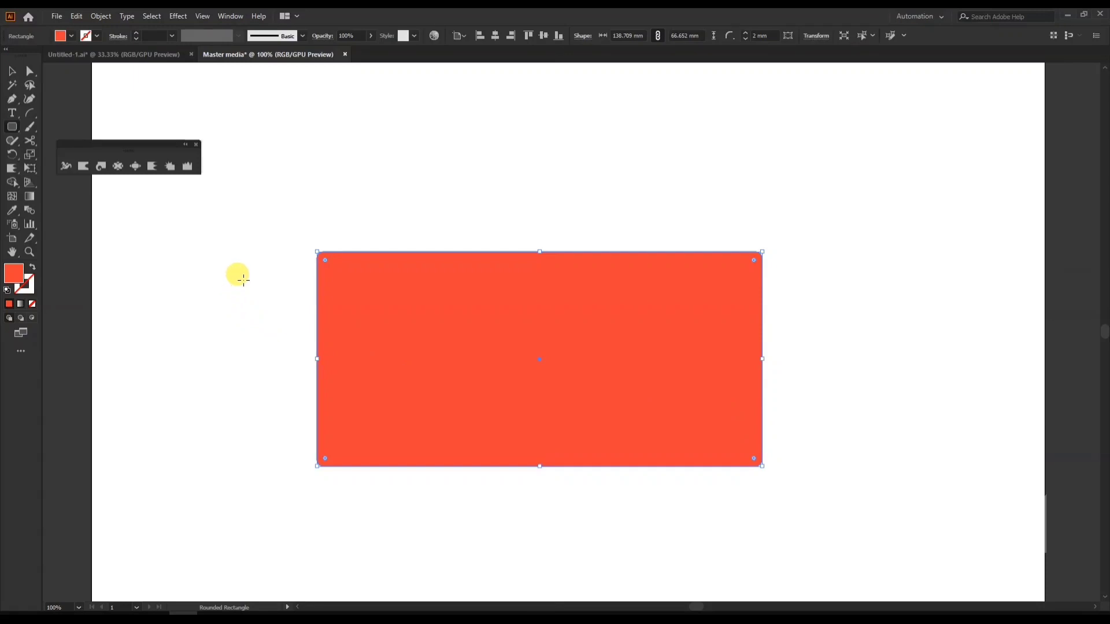
Reset the Scallop Tool options to their defaults and scallop all four edges of the rectangle into ragged spikes.
double_click(153, 166)
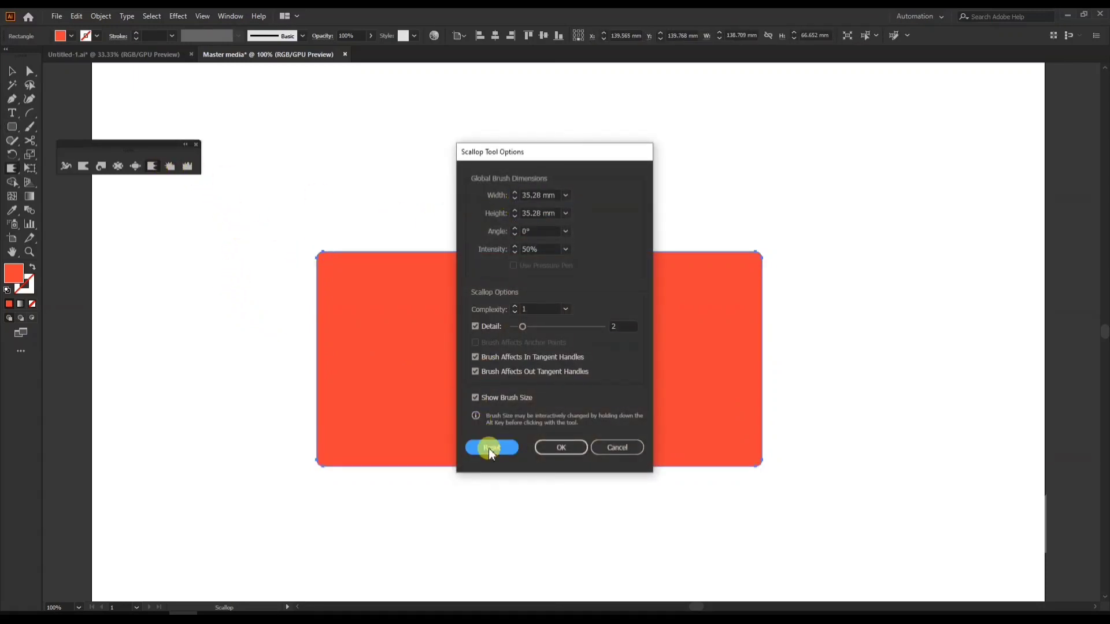
left_click(550, 438)
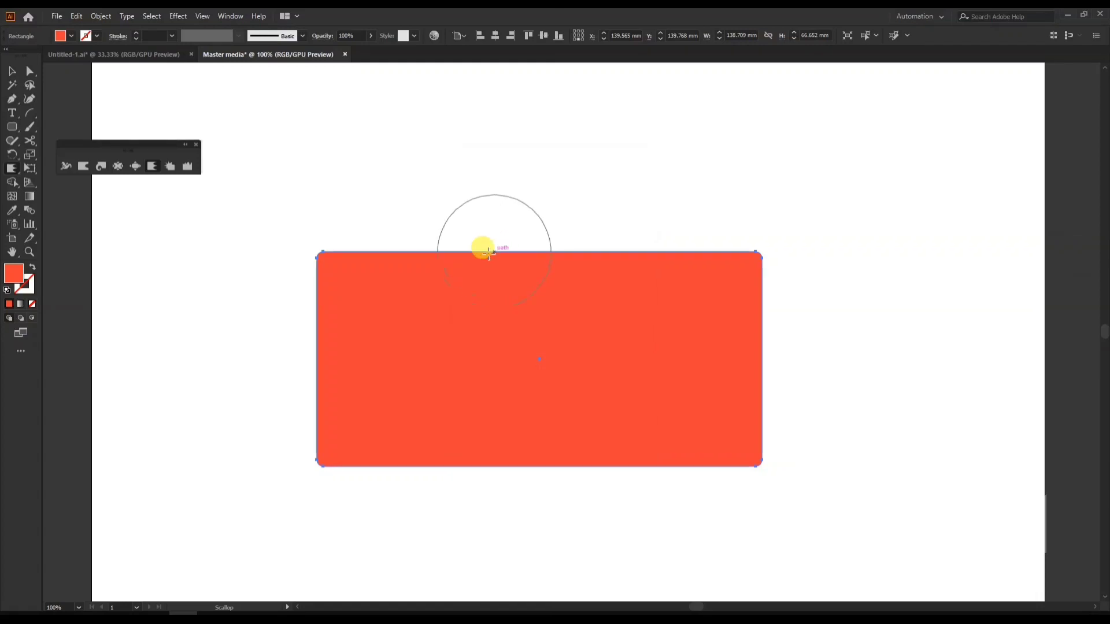
mouse_move(481, 247)
left_mouse_down()
mouse_move(439, 231)
mouse_move(558, 278)
mouse_move(637, 240)
mouse_move(682, 247)
mouse_move(707, 231)
mouse_move(493, 275)
mouse_move(331, 236)
mouse_move(310, 268)
mouse_move(404, 484)
mouse_move(478, 475)
mouse_move(523, 488)
mouse_move(580, 441)
mouse_move(622, 453)
mouse_move(750, 421)
mouse_move(786, 342)
mouse_move(858, 285)
mouse_move(771, 376)
mouse_move(848, 461)
mouse_move(823, 501)
mouse_move(295, 401)
mouse_move(245, 460)
mouse_move(302, 366)
mouse_move(397, 339)
left_mouse_up()
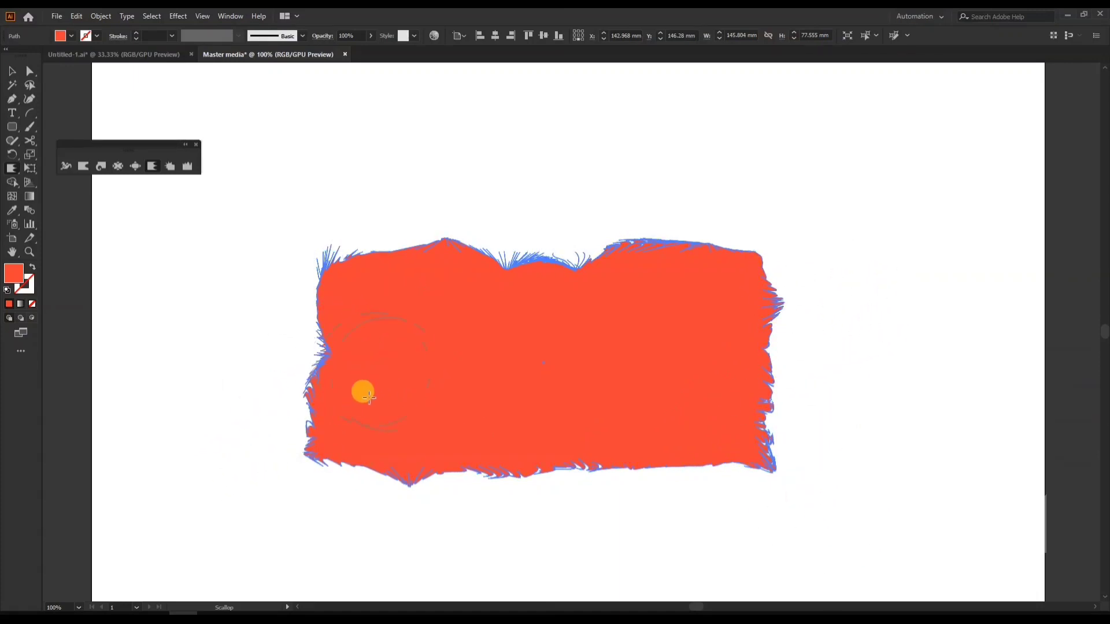
left_click_drag(369, 397, 329, 298)
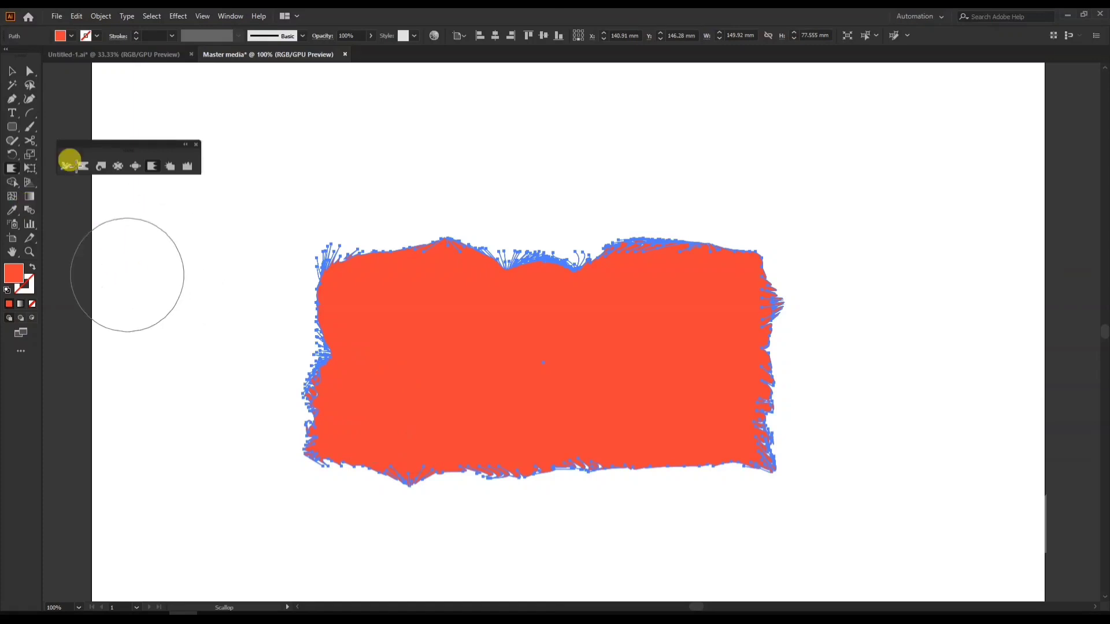
Squash the scalloped shape vertically to about 52 mm high and move it down about 11 mm.
left_click(12, 71)
left_click(478, 155)
left_click_drag(549, 341, 519, 296)
left_click(546, 358)
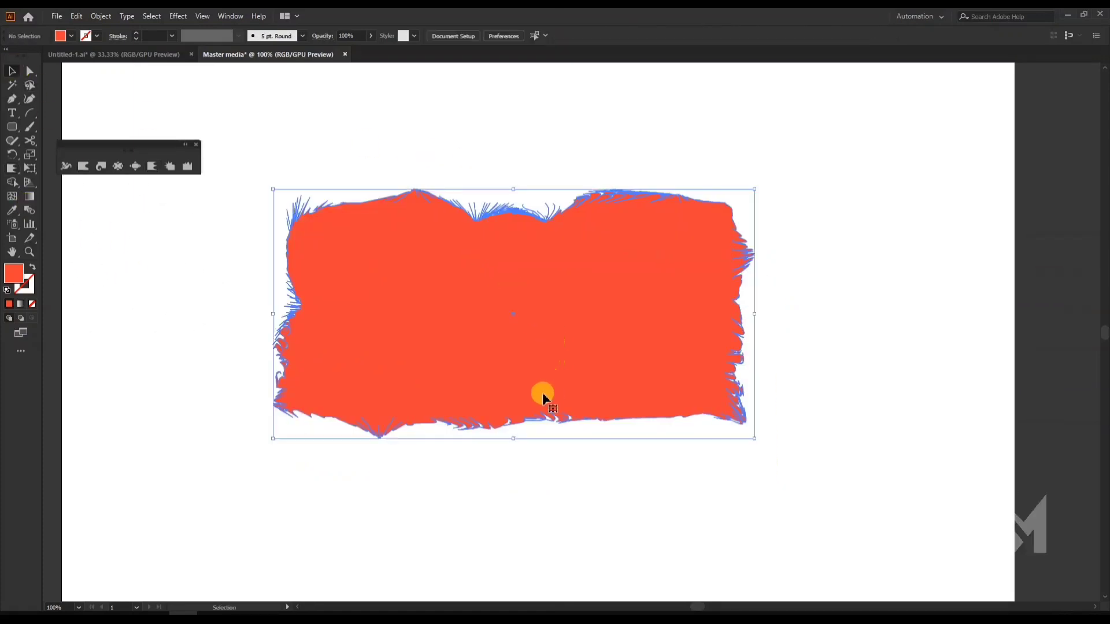
left_click_drag(513, 438, 512, 356)
left_click_drag(592, 298, 588, 334)
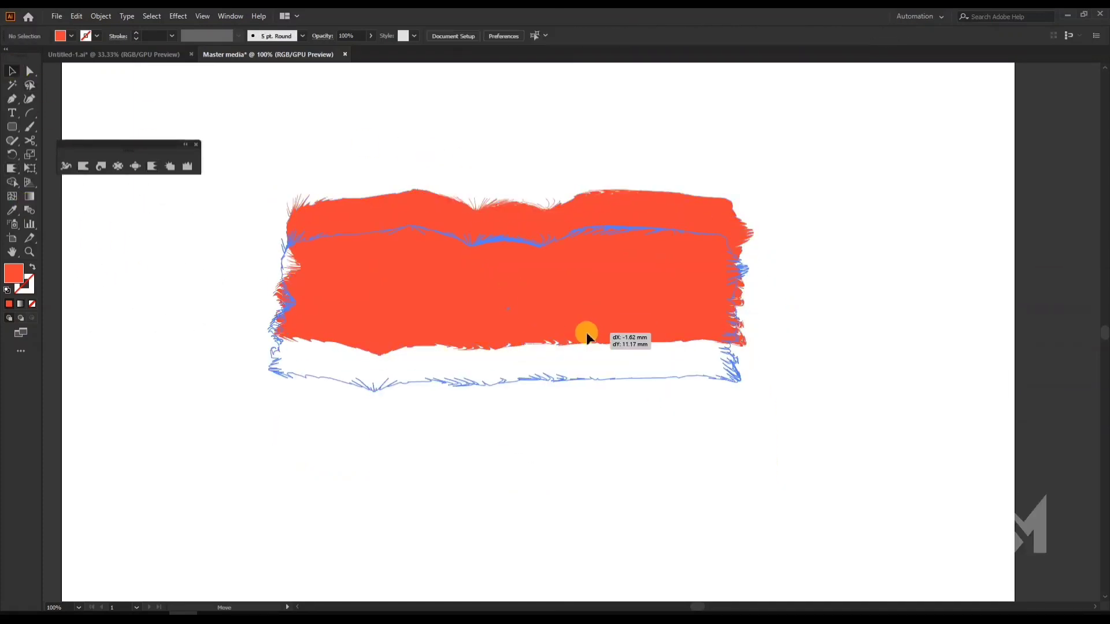
Scallop the squashed shape further at its upper notch, right-hand corners, bottom edge and upper-left corner.
left_click(152, 167)
left_click_drag(496, 250, 491, 281)
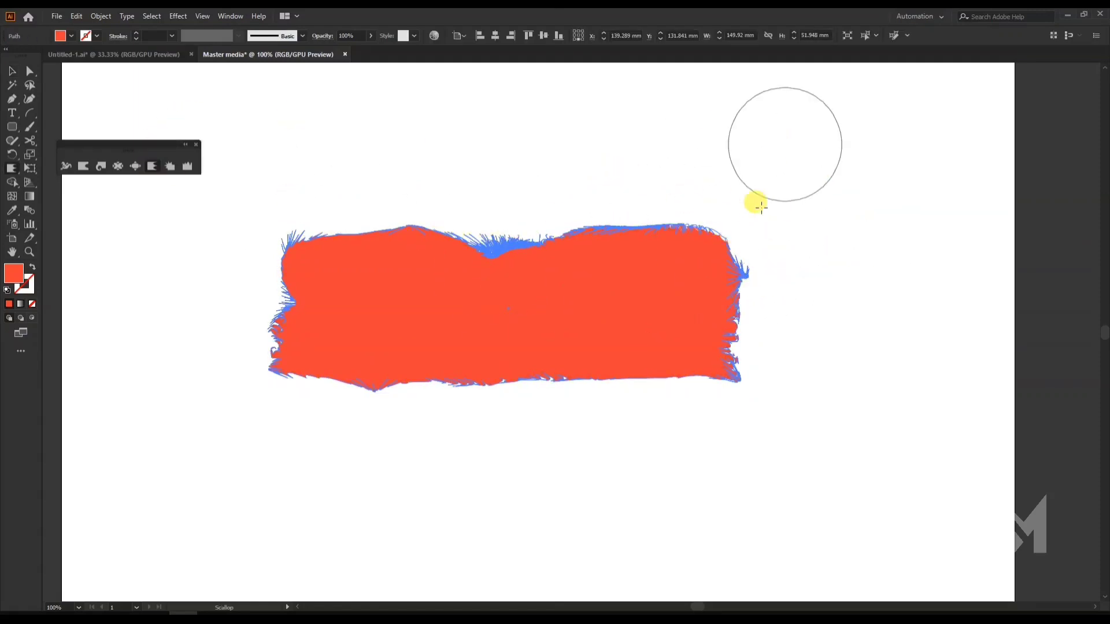
mouse_move(741, 206)
left_mouse_down()
mouse_move(770, 182)
mouse_move(737, 226)
mouse_move(752, 205)
left_mouse_up()
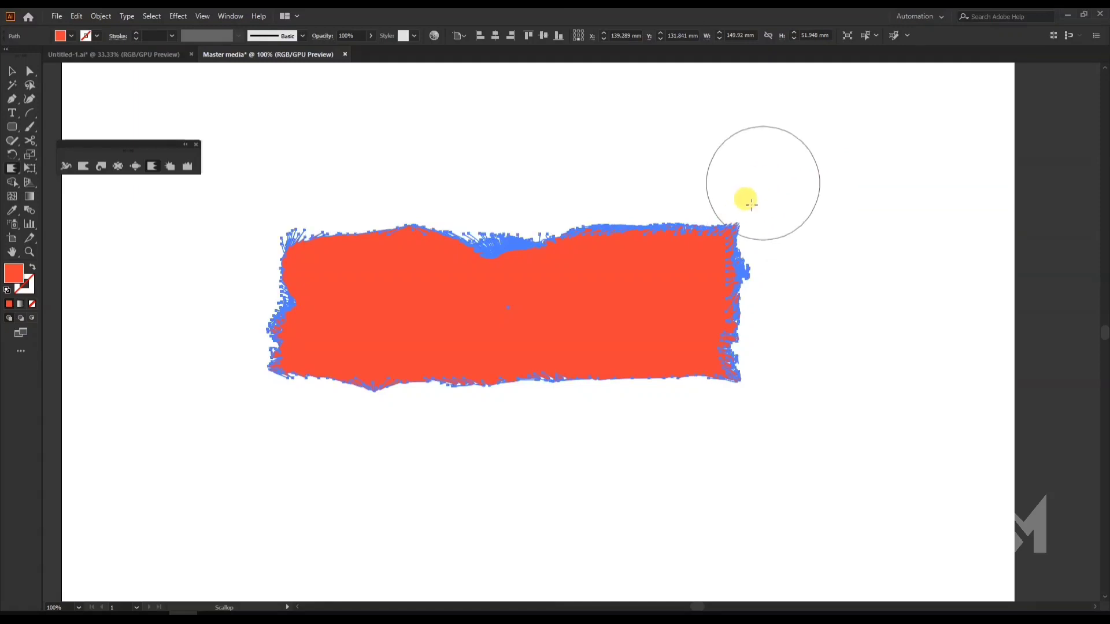
left_click_drag(784, 172, 712, 258)
left_click_drag(671, 373, 659, 373)
left_click_drag(287, 254, 260, 213)
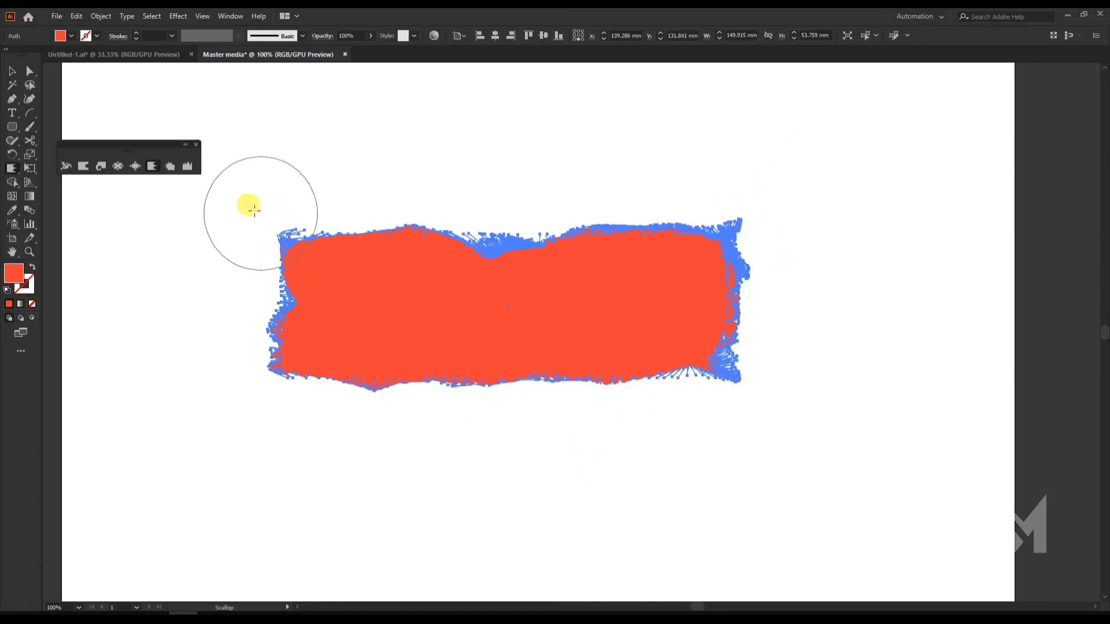
Draw a horizontal line about 92 mm long above the scalloped shape and give it a 1 pt stroke.
left_click(13, 72)
left_click(445, 195)
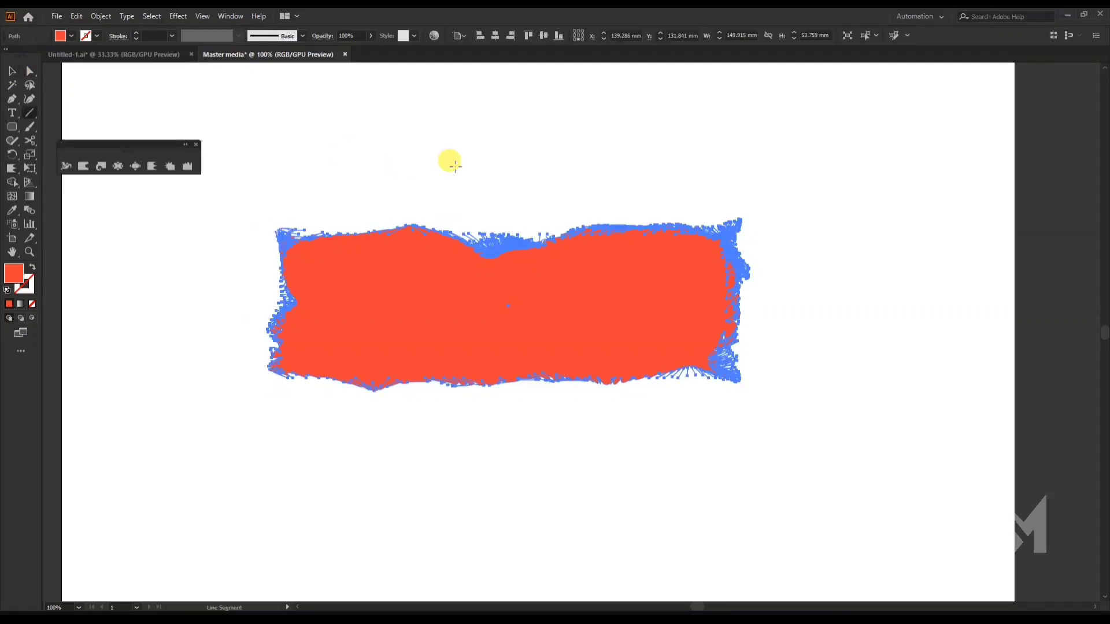
key("backslash")
left_click_drag(337, 139, 633, 139)
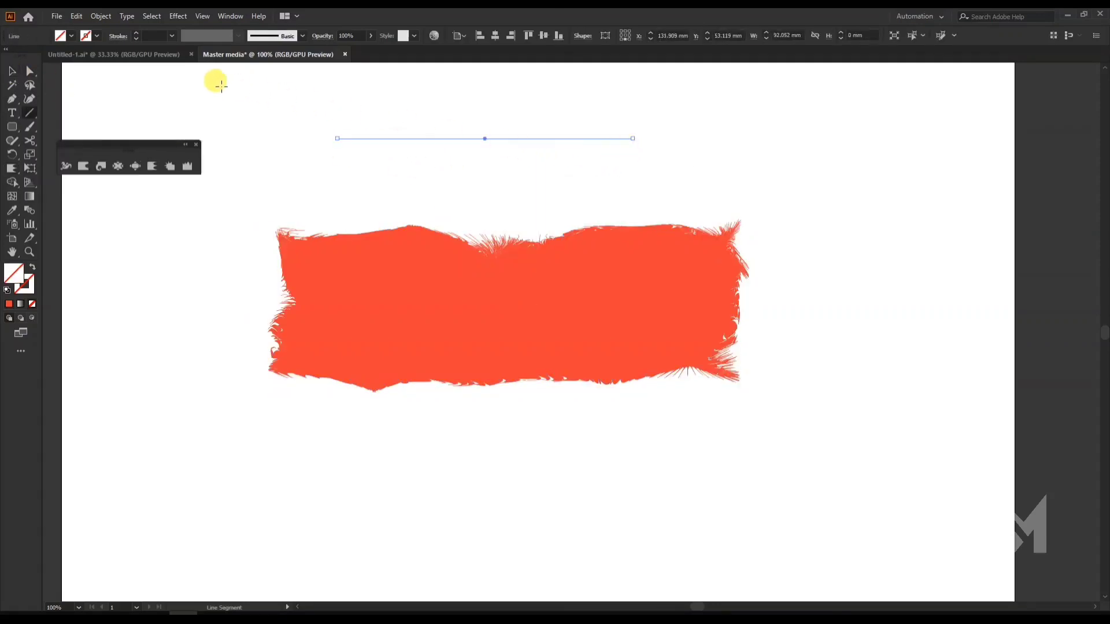
left_click(137, 33)
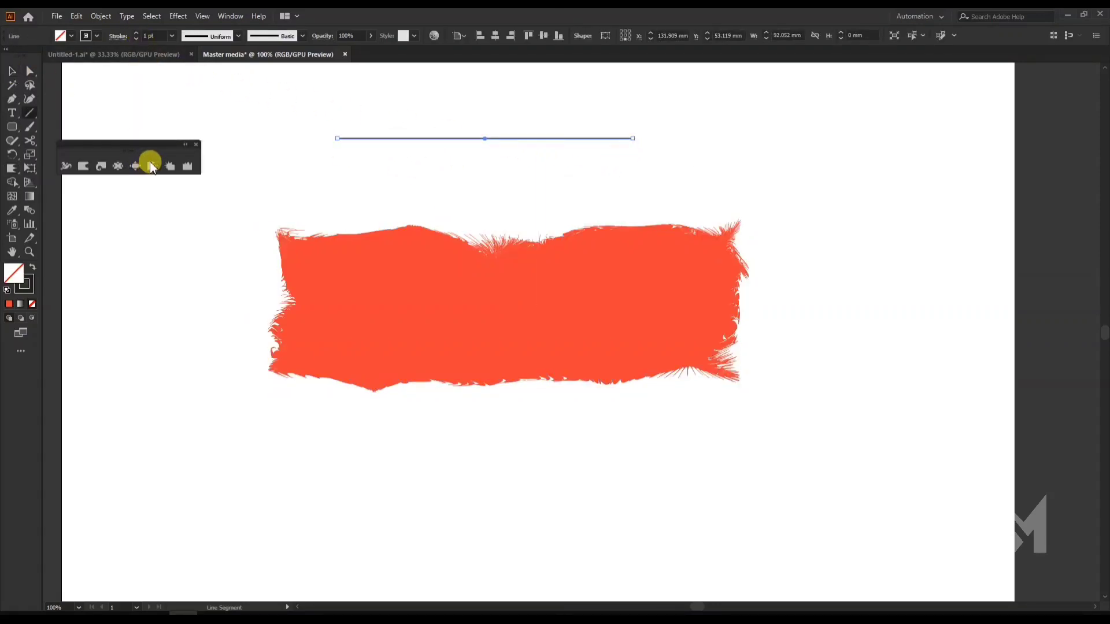
Apply the Scallop tool along the middle and right part of the line.
left_click(152, 166)
mouse_move(424, 131)
left_mouse_down()
mouse_move(414, 127)
mouse_move(478, 158)
mouse_move(564, 167)
mouse_move(579, 113)
mouse_move(588, 119)
left_mouse_up()
key("v")
left_click(286, 111)
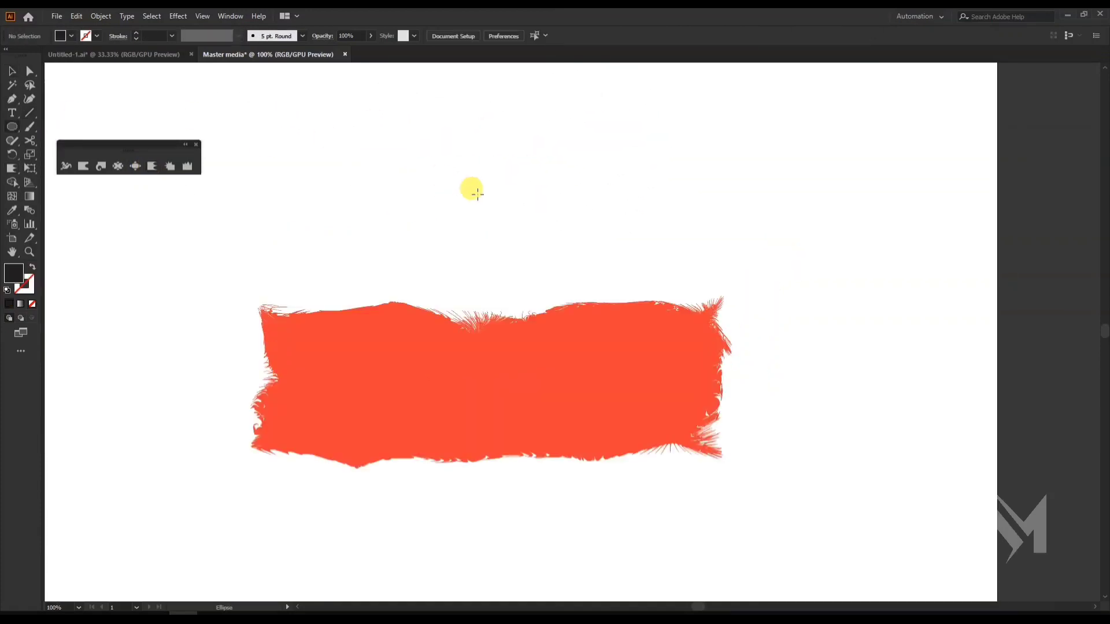
Draw a near-black ellipse about 30 mm by 42 mm above the orange-red shape and scallop its upper edge into hair-like spikes.
left_click_drag(404, 141, 500, 279)
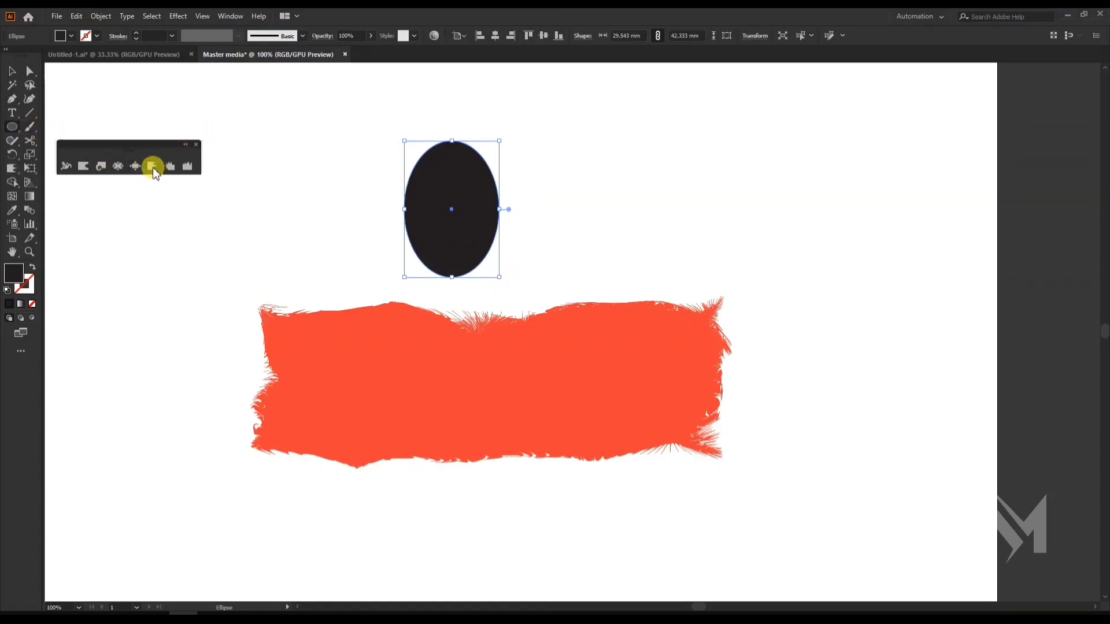
left_click(152, 166)
mouse_move(459, 109)
left_mouse_down()
mouse_move(454, 139)
mouse_move(479, 137)
mouse_move(463, 164)
mouse_move(401, 163)
mouse_move(428, 158)
mouse_move(420, 151)
mouse_move(404, 172)
mouse_move(426, 135)
left_mouse_up()
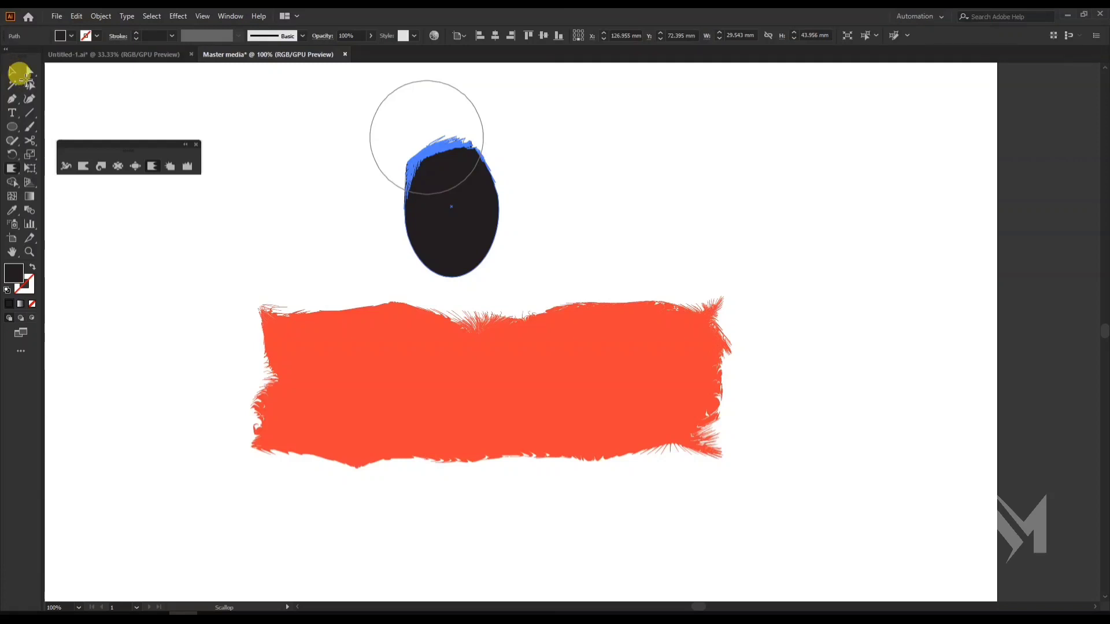
left_click(19, 74)
scroll(566, 244, "down", 1)
scroll(568, 243, "up", 3)
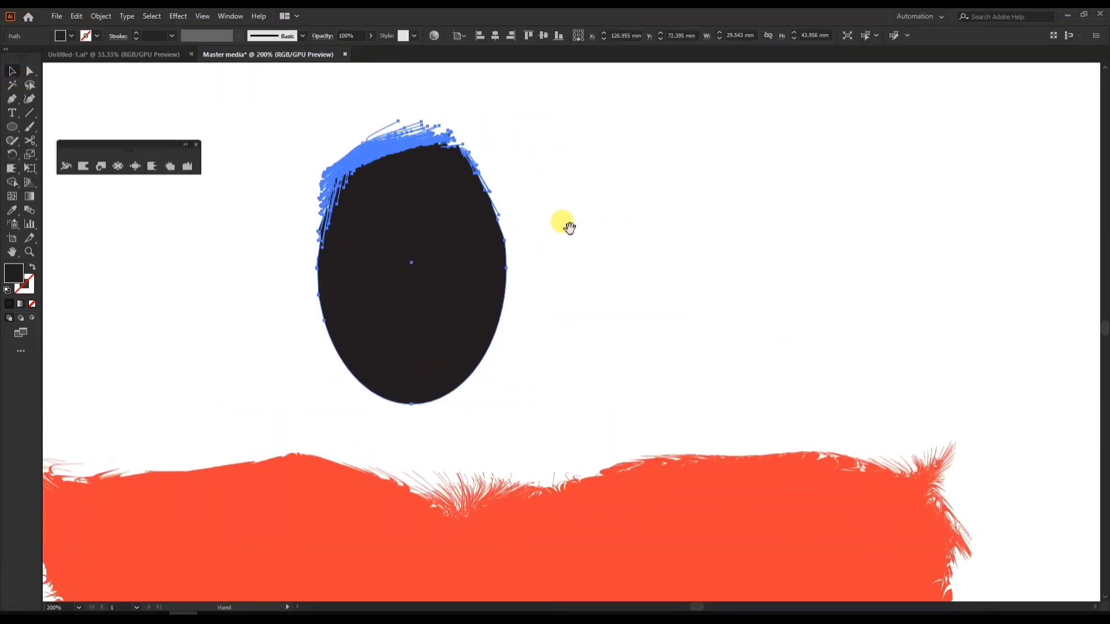
left_click(619, 230)
left_click(468, 229)
left_click(538, 226)
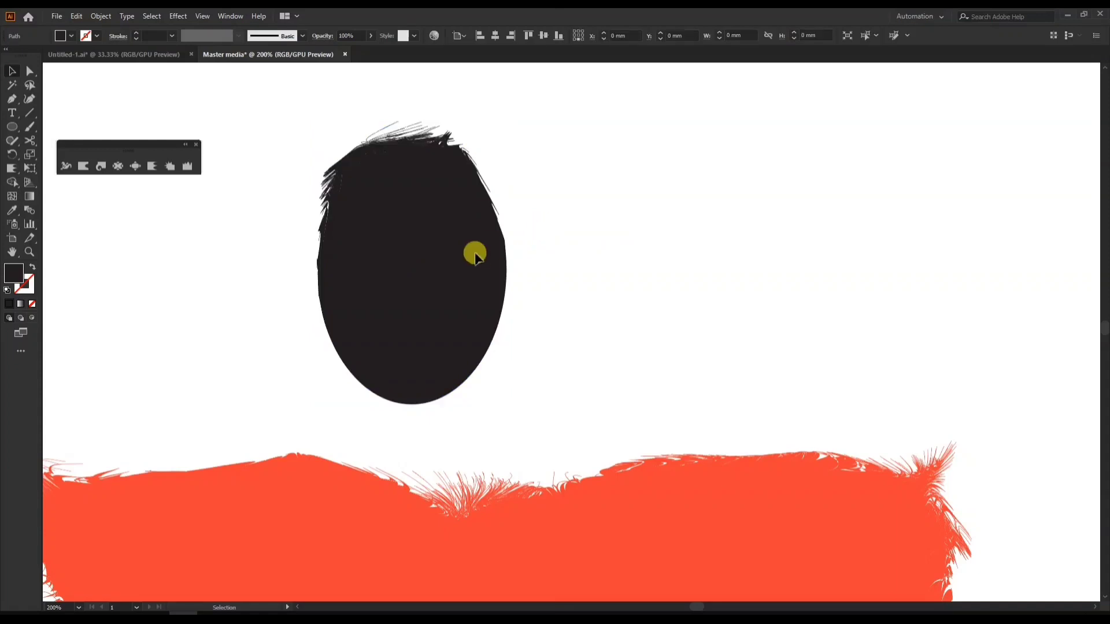
Draw a brown ellipse about 30 mm by 37 mm over the black hair shape as a face and shift it slightly up.
left_click_drag(491, 276, 498, 307)
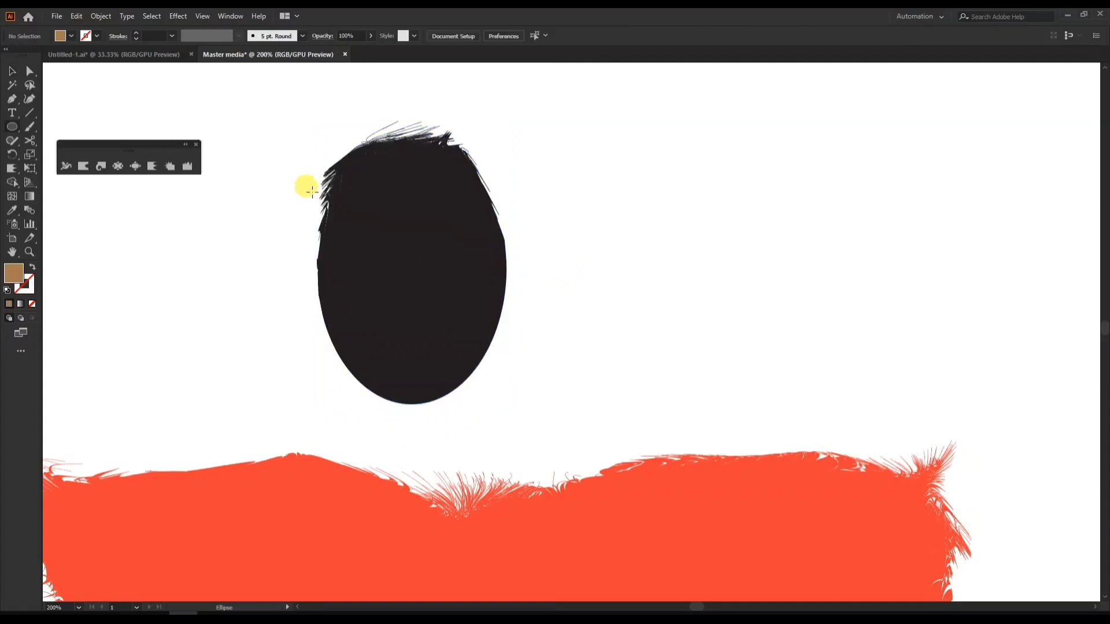
left_click_drag(312, 191, 507, 428)
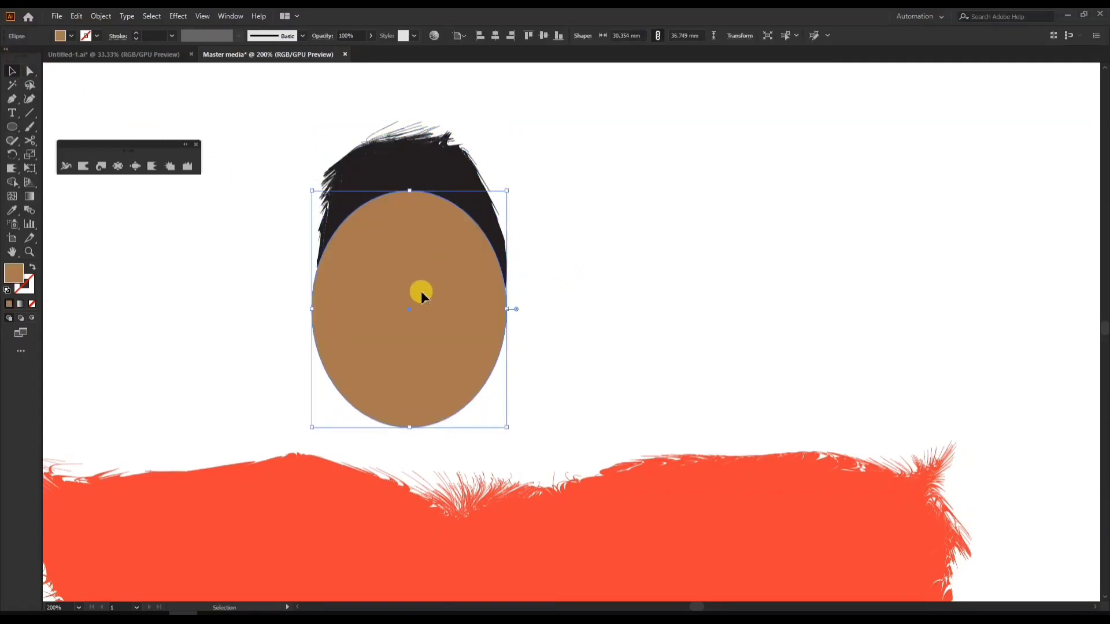
left_click_drag(421, 290, 429, 273)
Fill the face ellipse with a lighter tan and nudge it to line up with the hair.
left_click(72, 36)
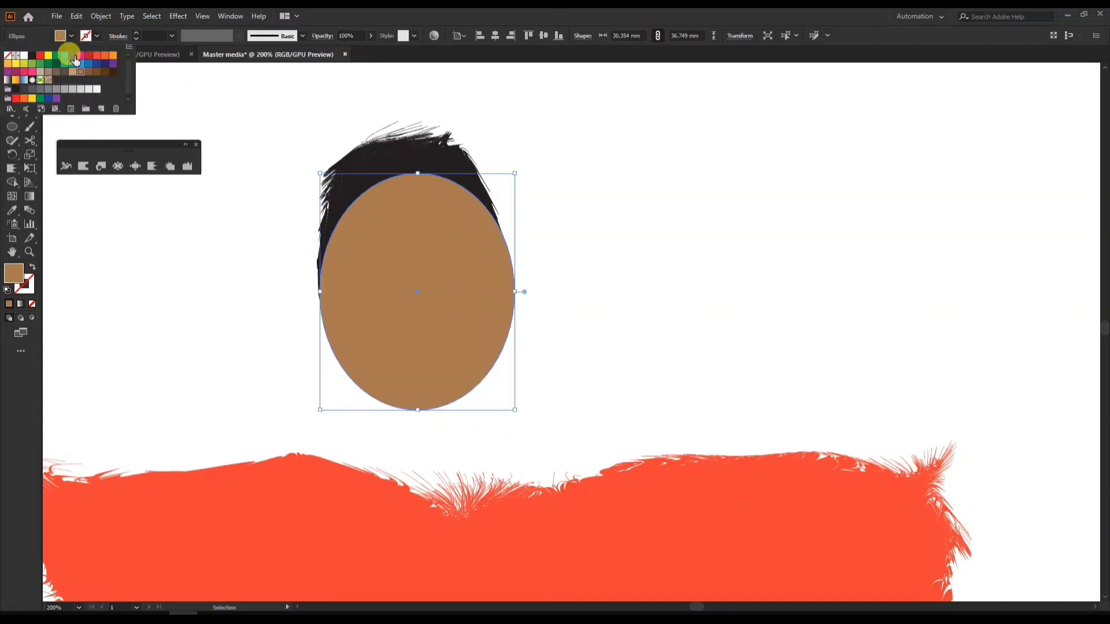
left_click(74, 73)
left_click(556, 174)
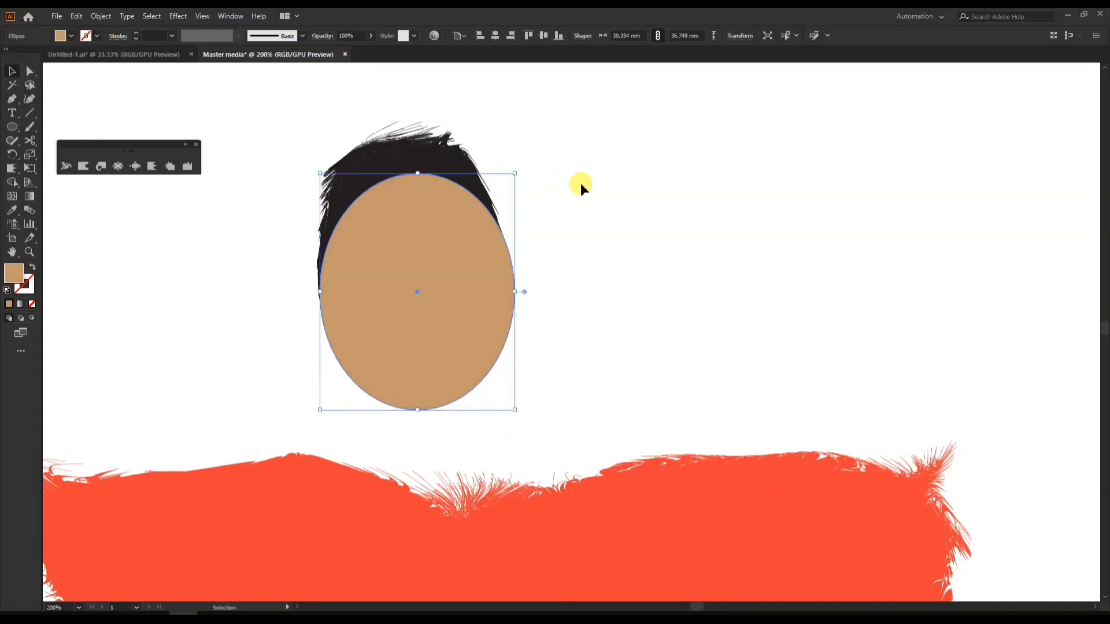
left_click(580, 183)
left_click_drag(432, 278, 427, 273)
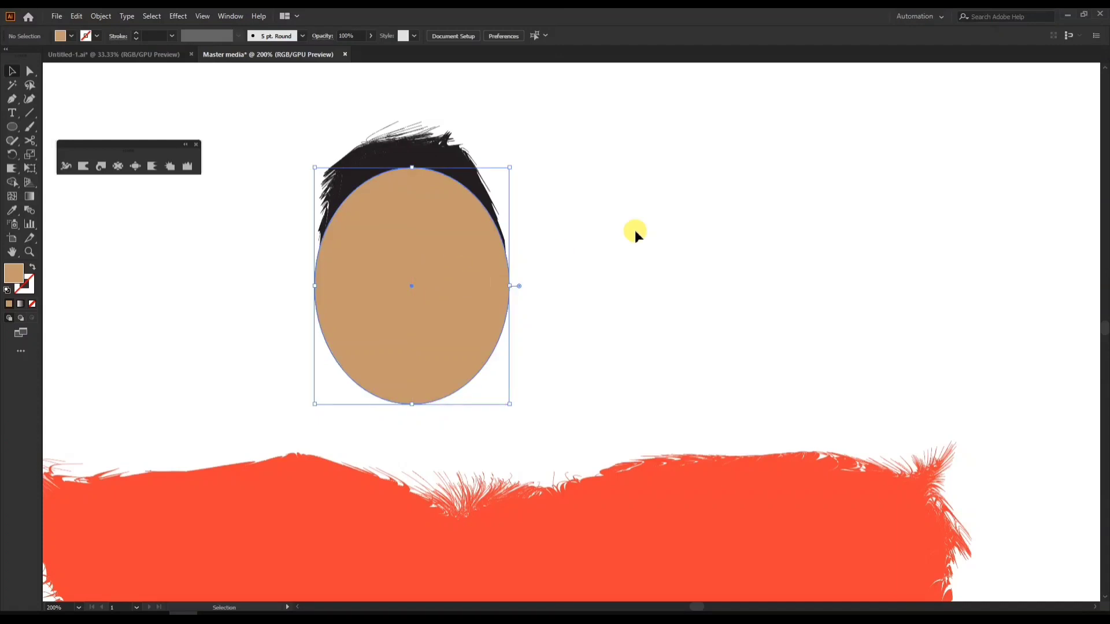
left_click(635, 231)
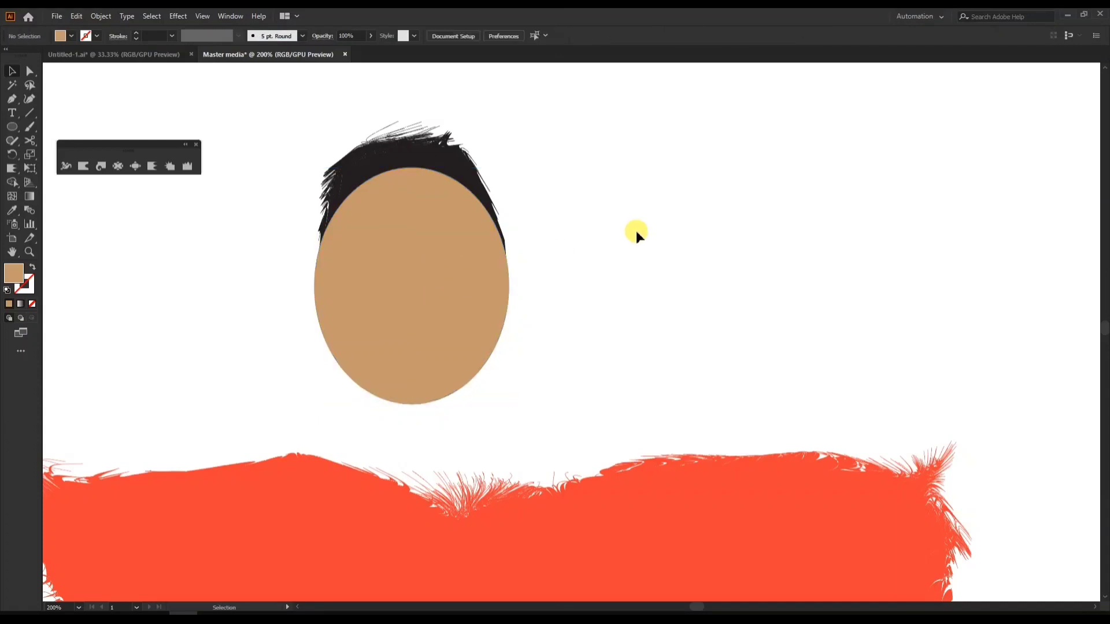
Delete all artwork from the artboard.
scroll(636, 230, "down", 2)
key("space")
left_click_drag(665, 208, 581, 173)
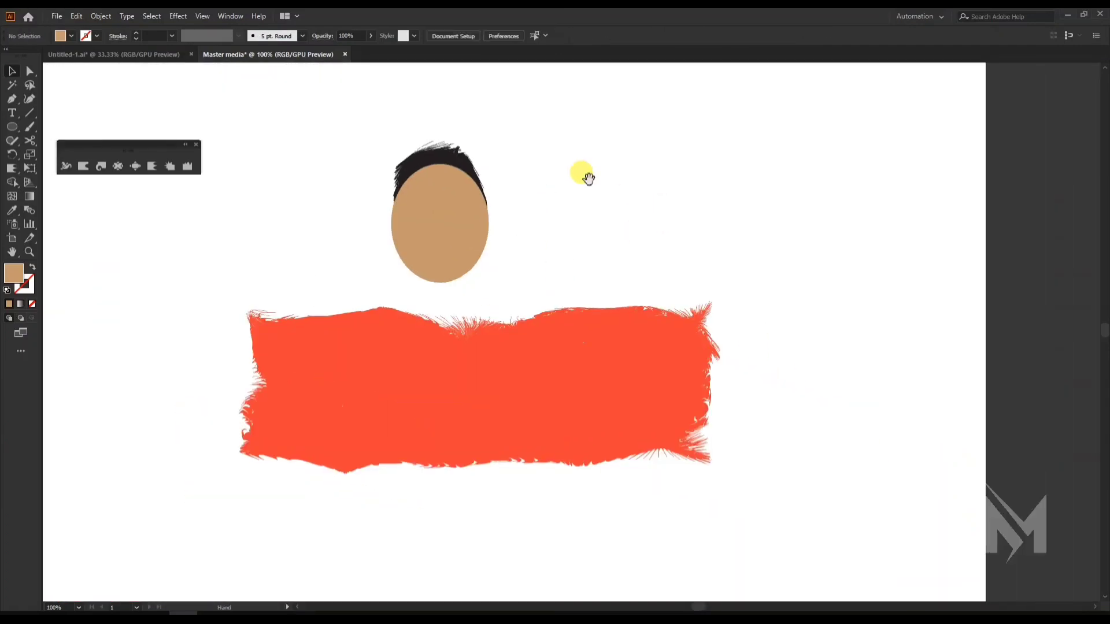
key("ctrl+a")
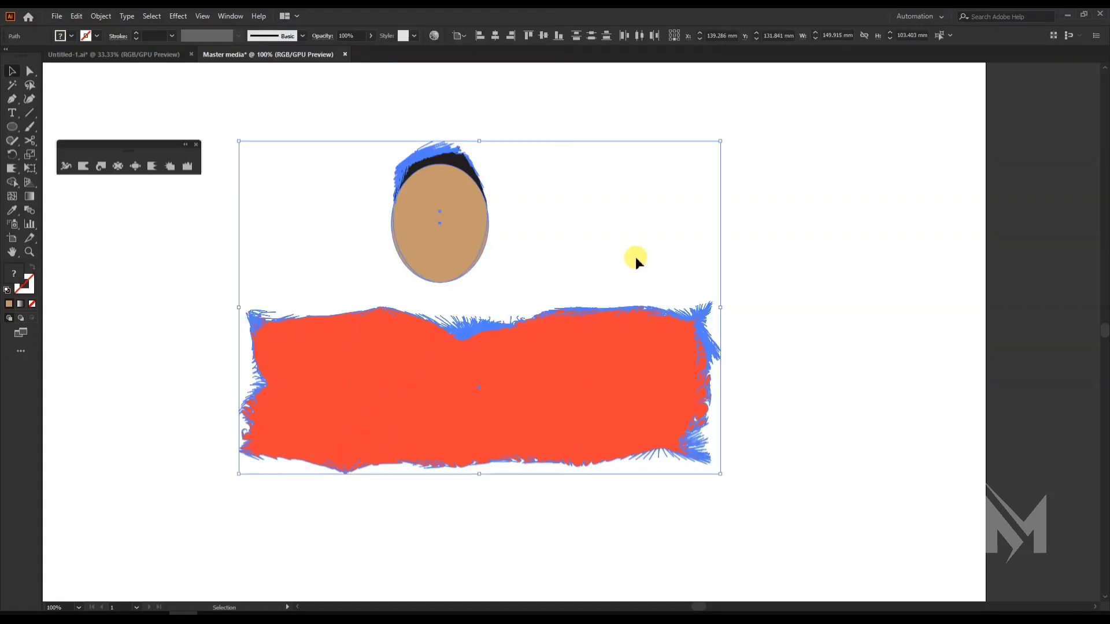
key("Delete")
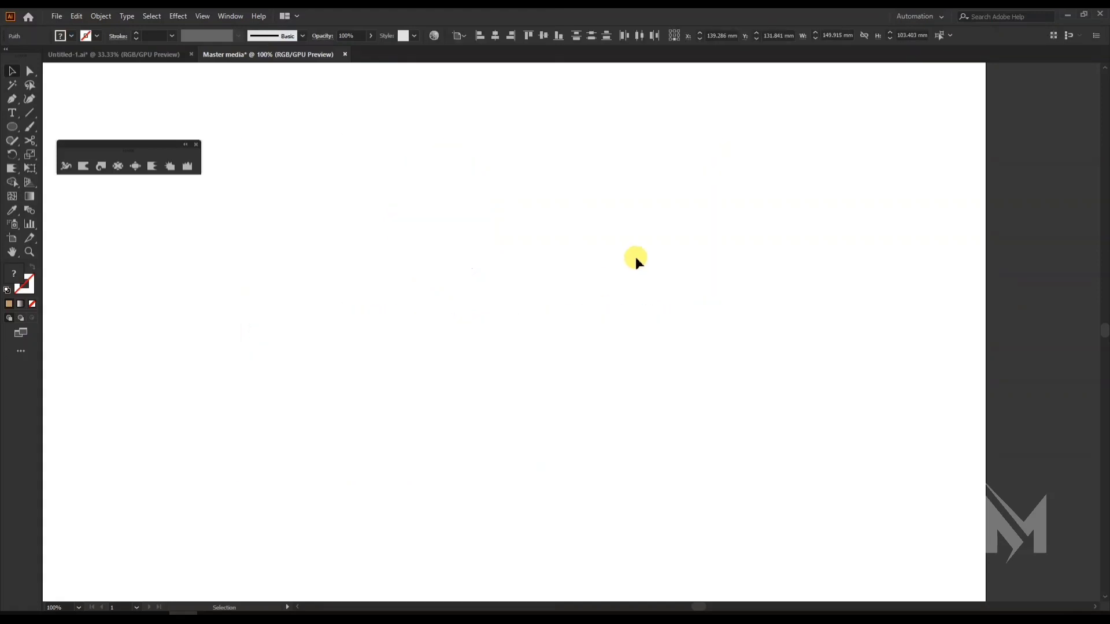
Draw an ellipse about 81 mm by 48 mm, fill it with brown C=40 M=65 Y=90 K=35 and move it up.
key("l")
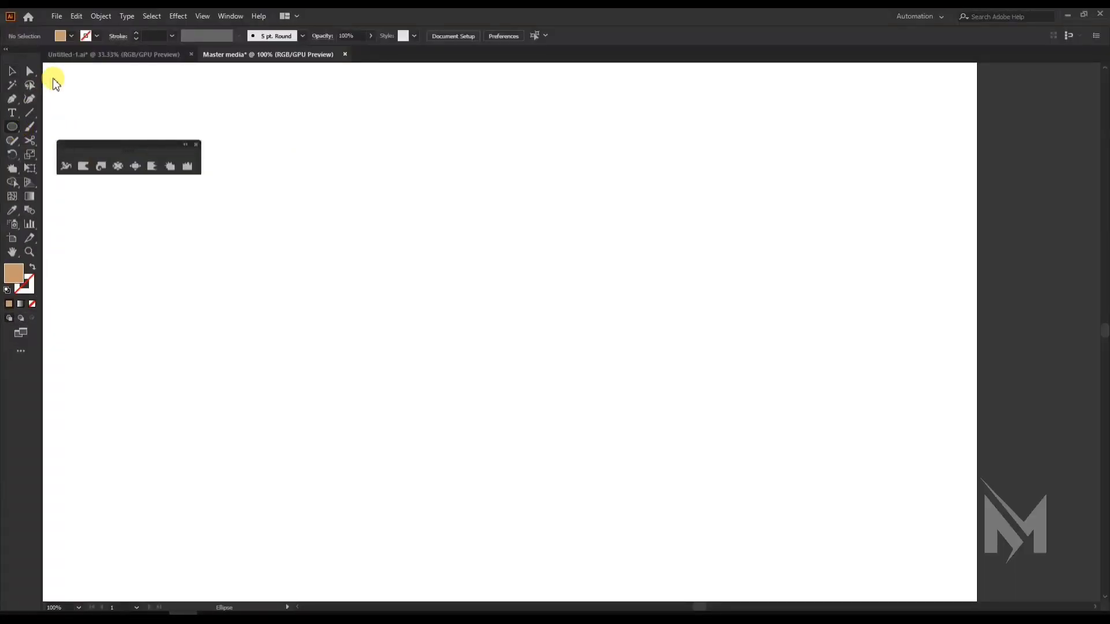
left_click_drag(350, 319, 609, 475)
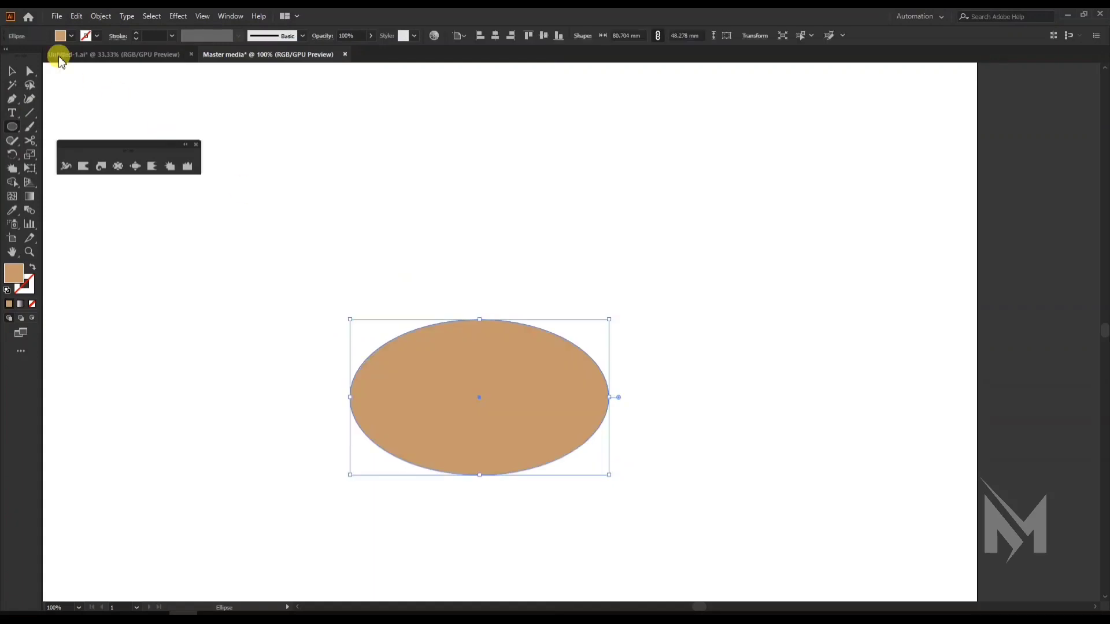
left_click(68, 39)
left_click(100, 75)
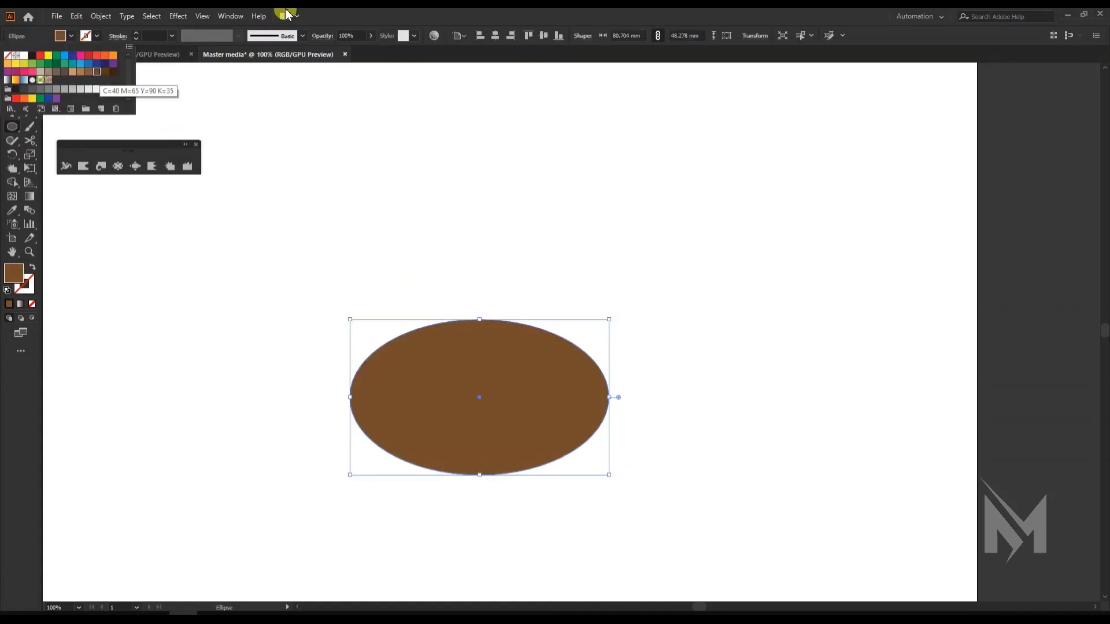
key("v")
mouse_move(452, 338)
left_mouse_down()
mouse_move(441, 297)
mouse_move(465, 264)
mouse_move(457, 250)
left_mouse_up()
Crystallize the brown ellipse around its edges into irregular spikes.
left_click(153, 167)
mouse_move(556, 381)
left_mouse_down()
mouse_move(554, 407)
mouse_move(536, 415)
mouse_move(545, 418)
mouse_move(410, 402)
mouse_move(563, 334)
mouse_move(594, 290)
mouse_move(586, 302)
mouse_move(386, 312)
mouse_move(358, 268)
mouse_move(392, 298)
mouse_move(366, 267)
left_mouse_up()
mouse_move(379, 399)
left_mouse_down()
mouse_move(379, 439)
mouse_move(362, 405)
left_mouse_up()
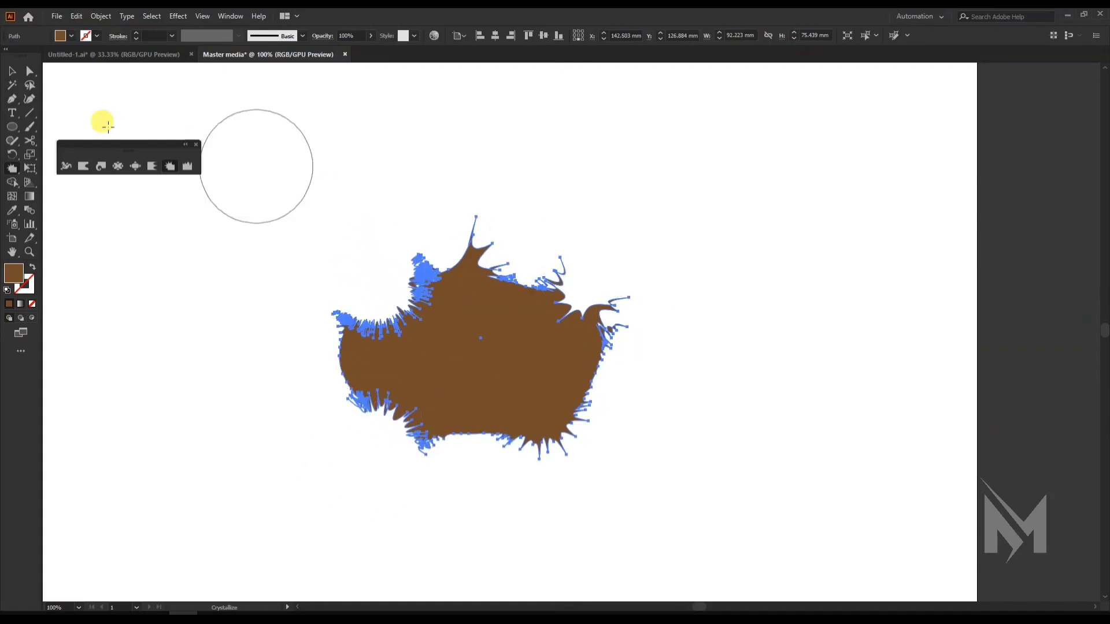
left_click(12, 71)
left_click(321, 137)
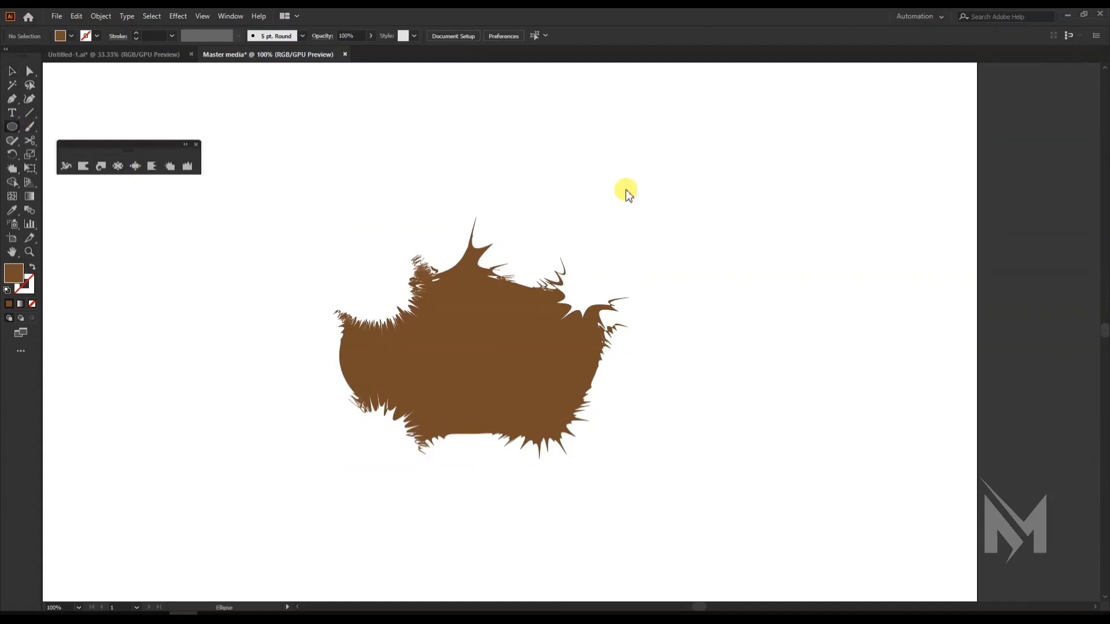
Draw a second brown ellipse above and to the right of the spiked shape and distort its edges with the Crystallize tool.
left_click_drag(573, 157, 767, 248)
left_click(160, 167)
left_click_drag(664, 215, 674, 224)
mouse_move(768, 181)
left_mouse_down()
mouse_move(734, 191)
mouse_move(791, 189)
mouse_move(650, 168)
mouse_move(659, 177)
left_mouse_up()
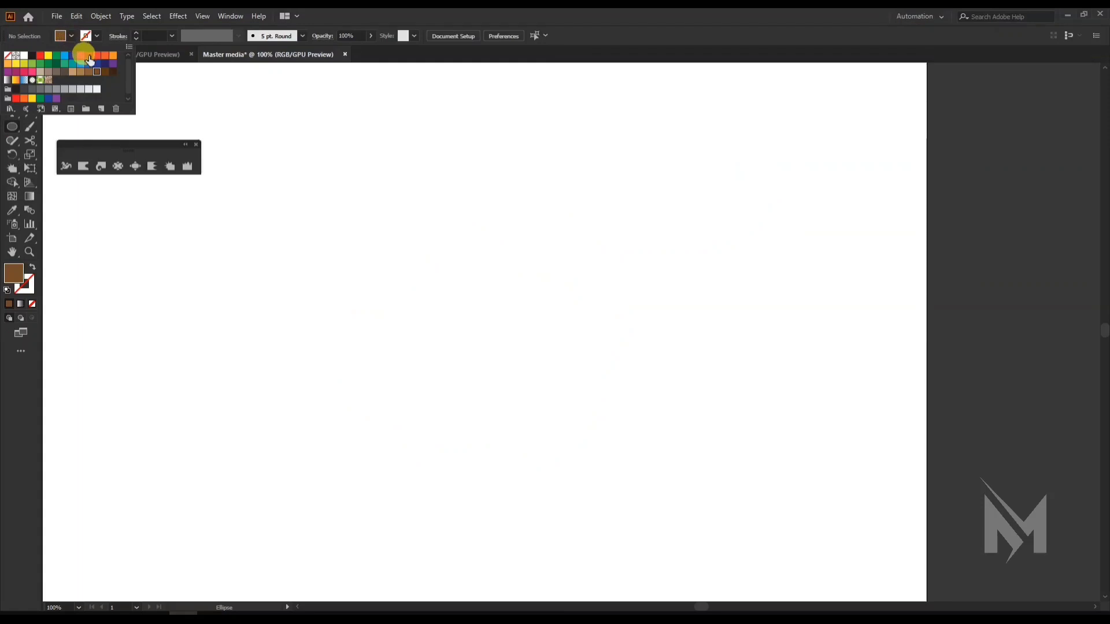
Draw a red circle about 35 mm across and set the Crystallize brush width and height to 100 mm.
left_click(97, 56)
left_click_drag(373, 292, 484, 404)
double_click(171, 167)
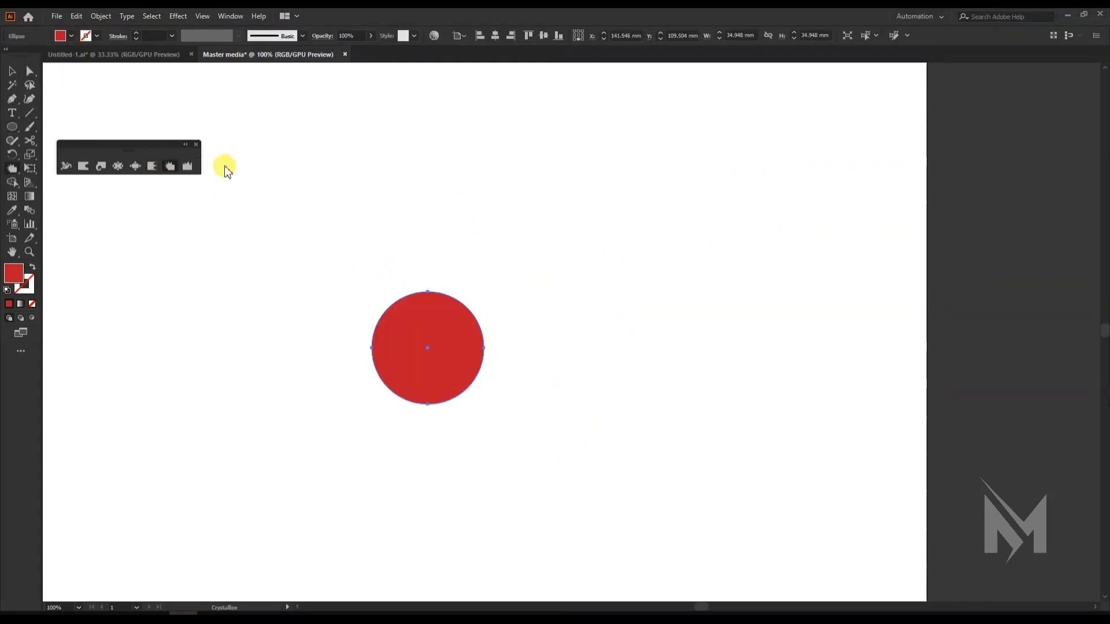
left_click_drag(545, 190, 515, 190)
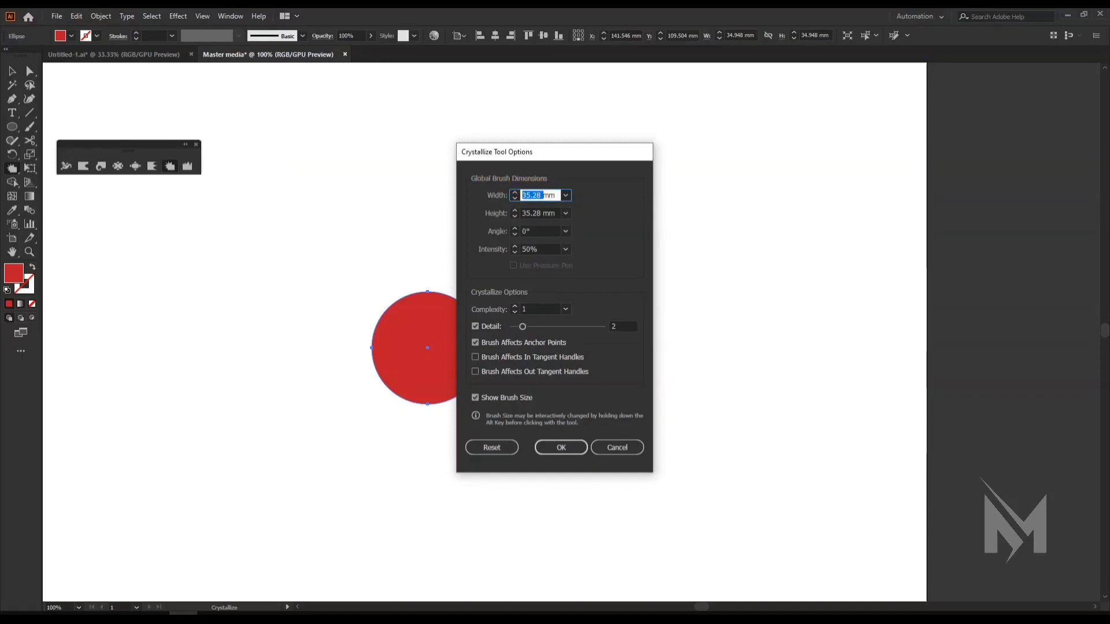
type("100mm")
key("Tab")
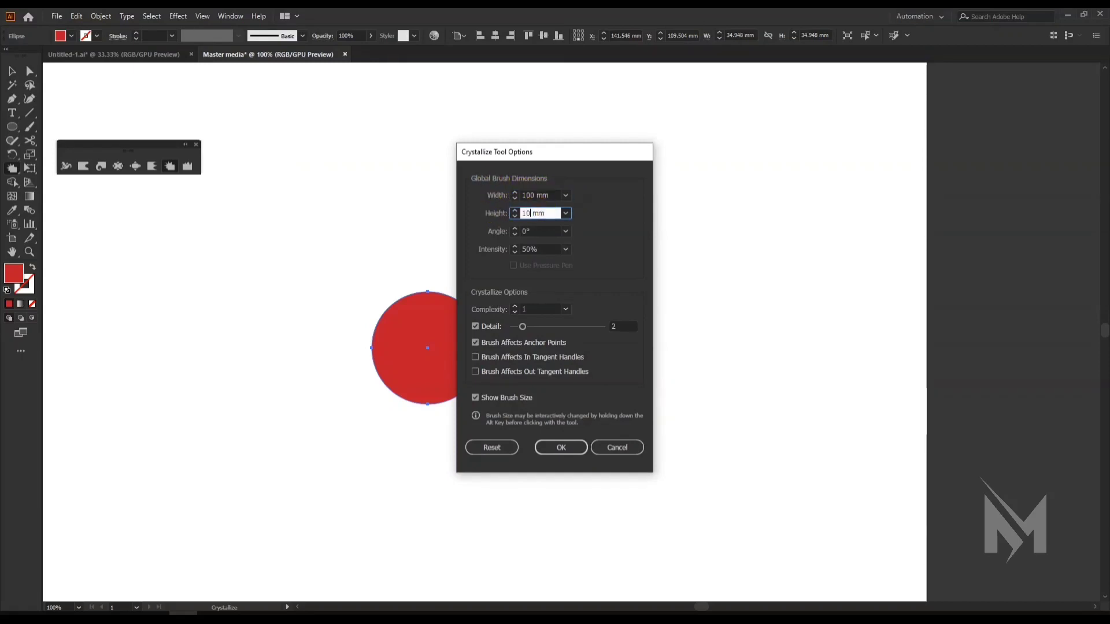
left_click(561, 447)
mouse_move(433, 363)
left_mouse_down()
mouse_move(421, 339)
mouse_move(461, 352)
mouse_move(446, 347)
left_mouse_up()
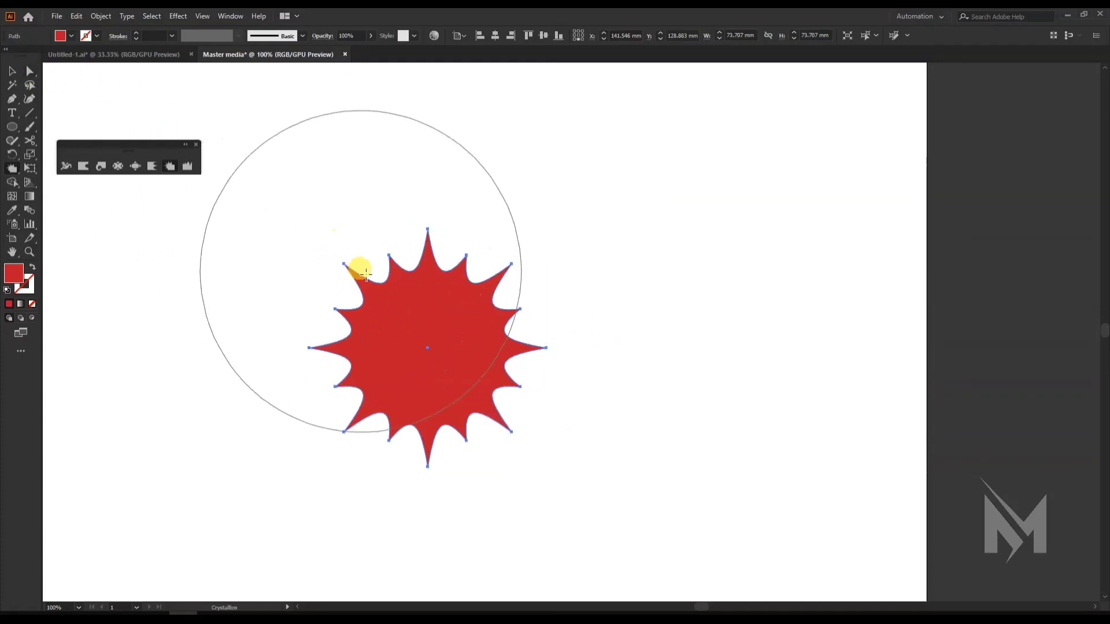
key("ctrl+z")
key("ctrl+z")
Crystallize the red circle from its centre into an even, spiky burst about 74 mm across.
mouse_move(422, 339)
left_mouse_down()
mouse_move(428, 348)
mouse_move(424, 339)
left_mouse_up()
left_click(11, 70)
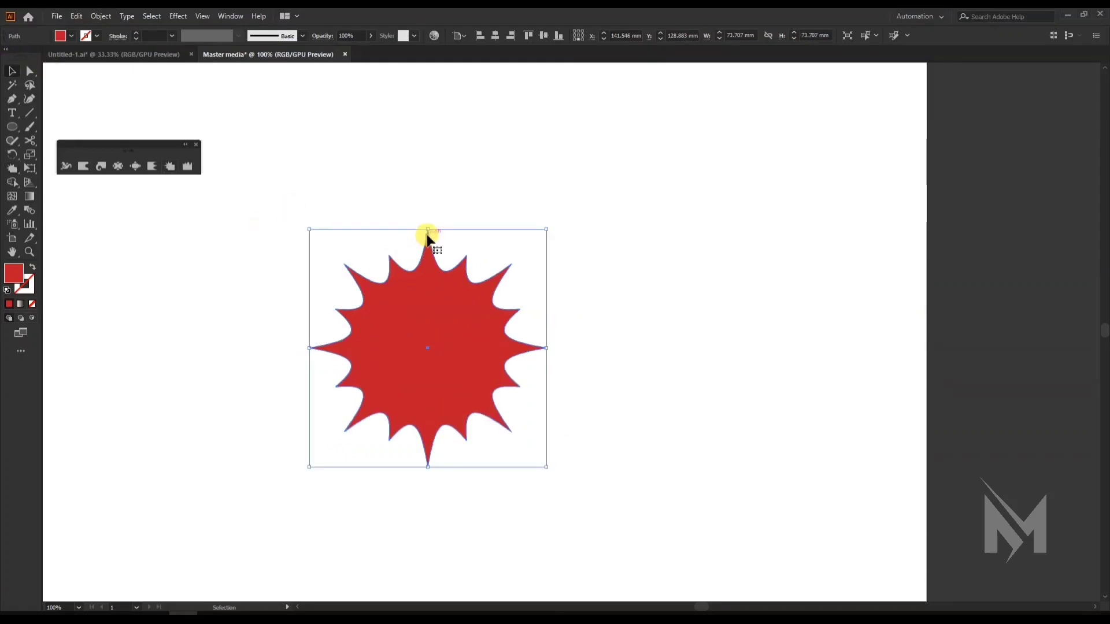
Squash the red burst vertically and tilt it slightly counterclockwise, placing it a little higher on the artboard.
left_click_drag(428, 230, 428, 296)
left_click_drag(446, 380, 448, 304)
left_click_drag(551, 216, 530, 193)
left_click_drag(543, 280, 560, 276)
left_click(655, 269)
Add the text FREE in the middle of the red burst, enlarged and tilted to match it.
left_click(12, 112)
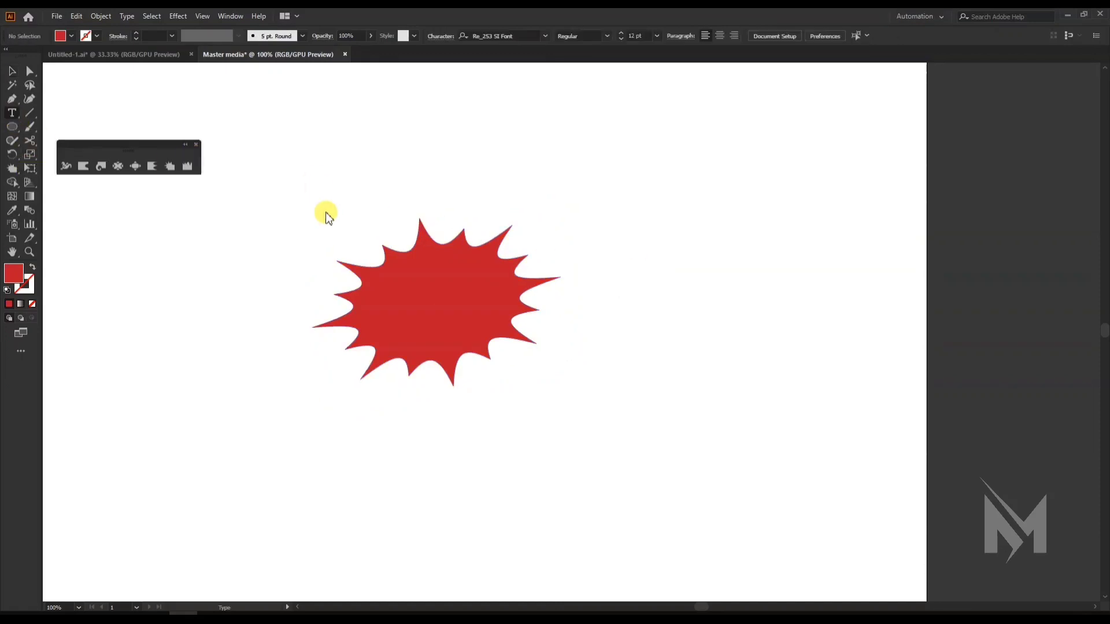
left_click(405, 312)
type("FREE")
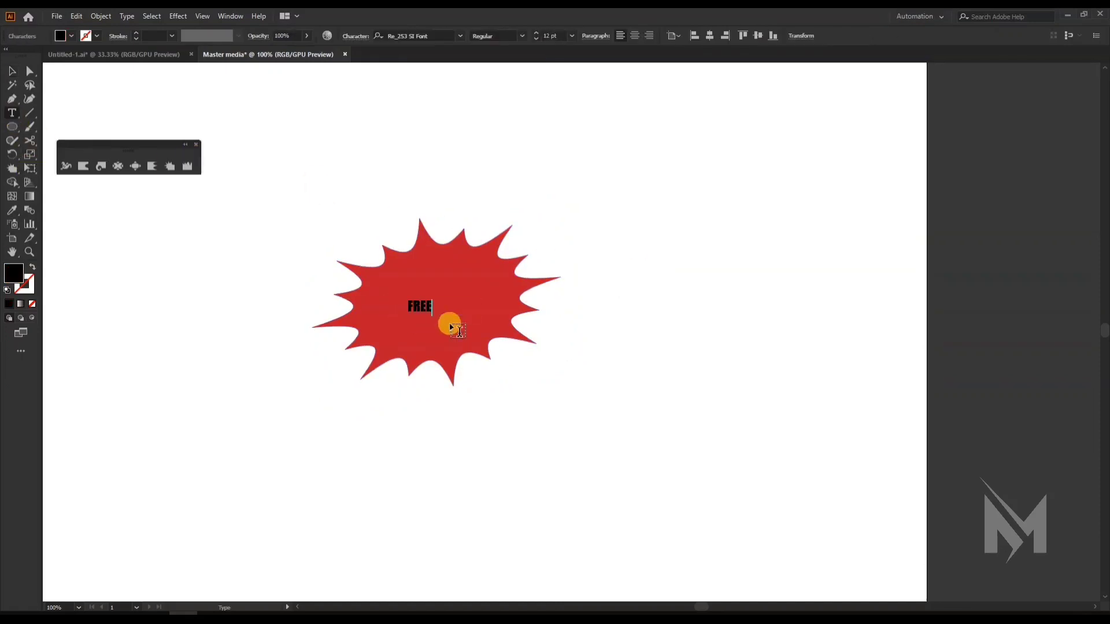
left_click(12, 71)
left_click_drag(435, 318, 449, 292)
Fill the FREE text with white and move the text and burst together slightly down and to the left.
left_click(72, 36)
left_click(19, 55)
left_click(491, 163)
left_click_drag(592, 433, 425, 300)
left_click_drag(417, 292, 413, 300)
left_click(470, 234)
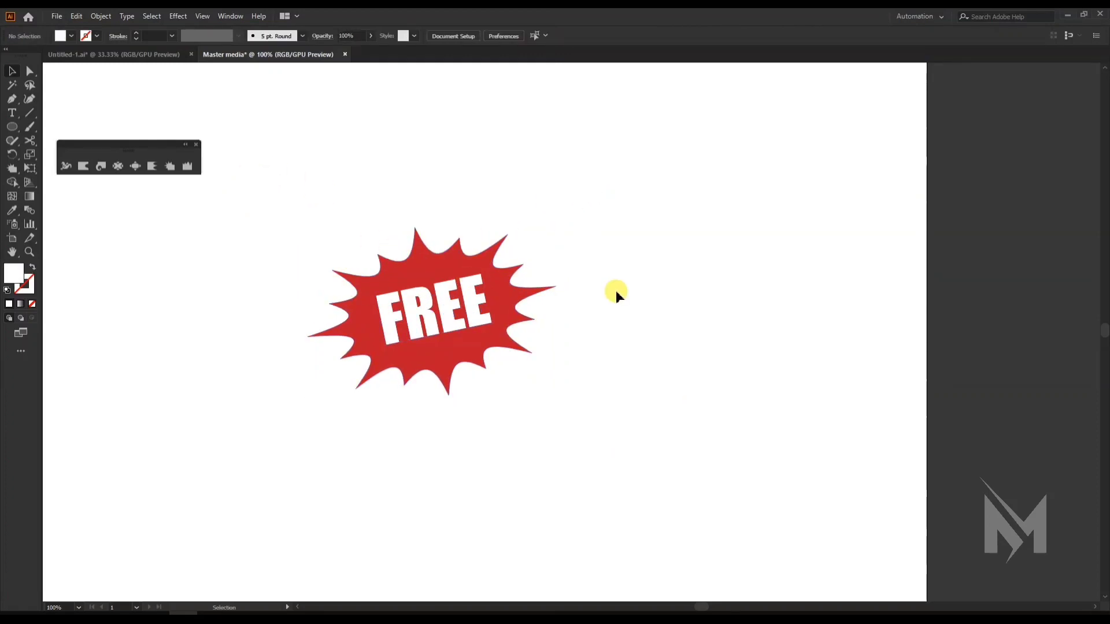
Delete the red burst together with its FREE text.
scroll(599, 292, "up", 1)
key("space")
left_click_drag(544, 293, 598, 292)
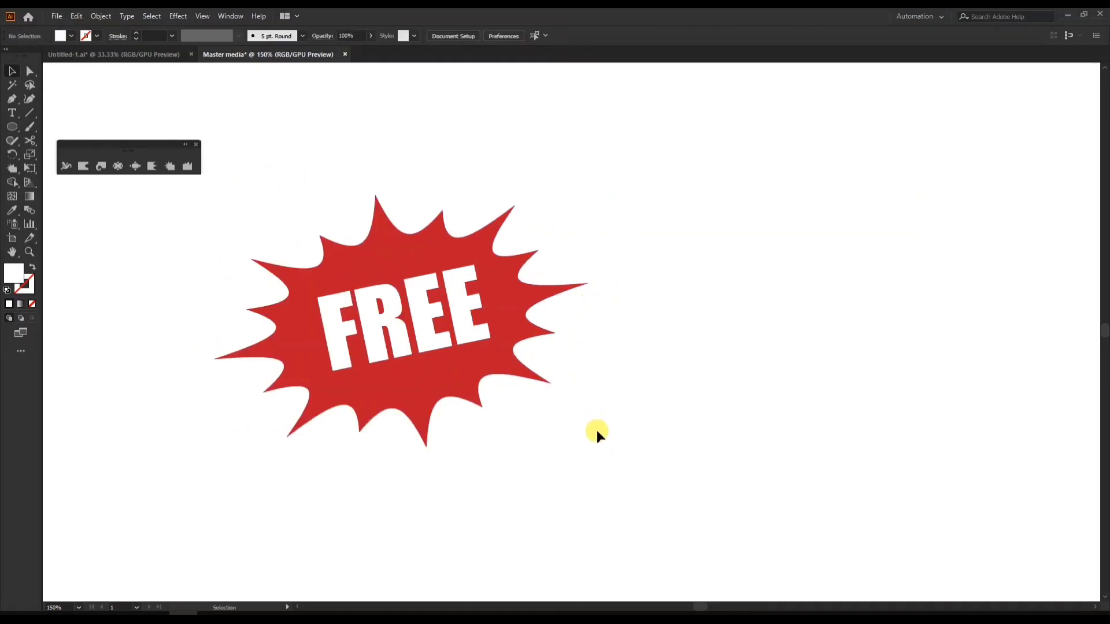
left_click_drag(599, 435, 305, 213)
left_click(622, 222)
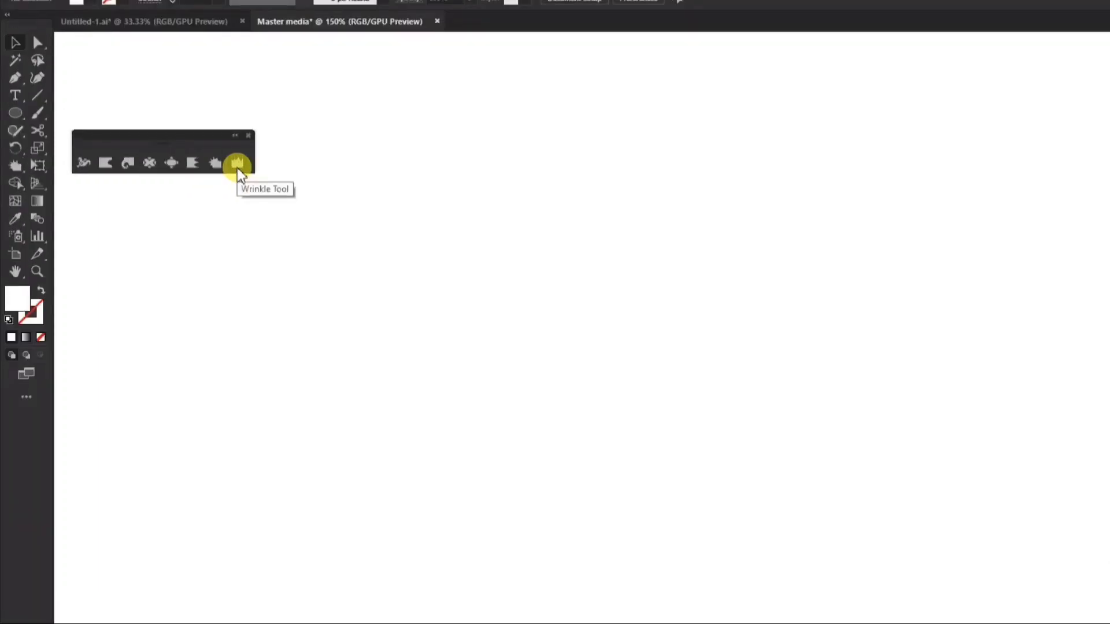
Draw a wide rounded rectangle about 97 mm by 33 mm in the middle of the artboard and fill it dark blue.
right_click(12, 129)
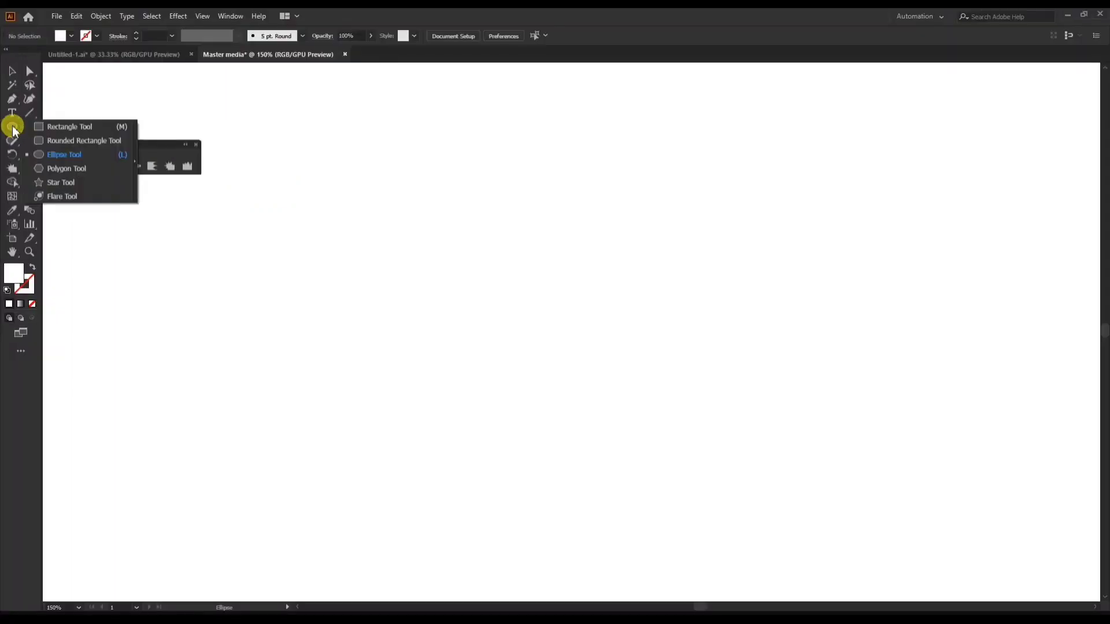
left_click(49, 140)
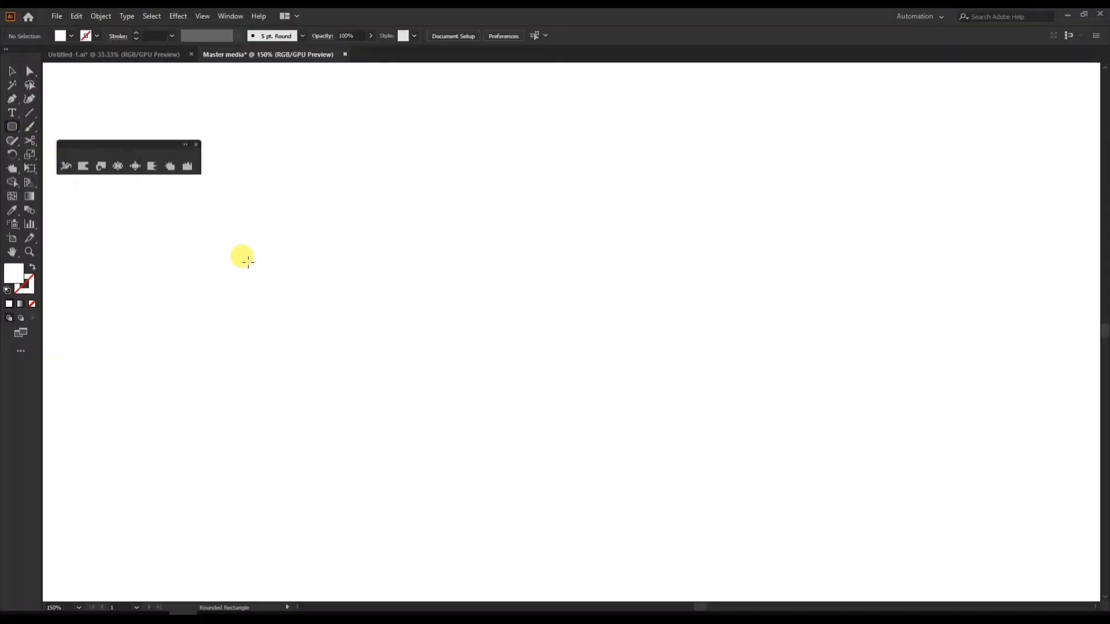
left_click_drag(239, 254, 704, 411)
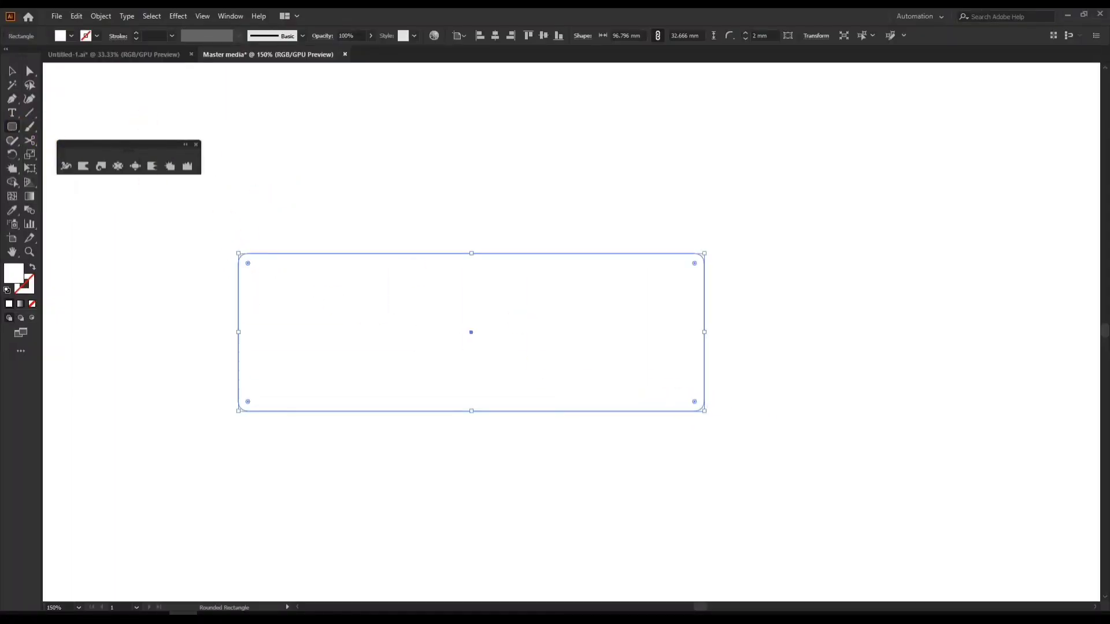
left_click(73, 37)
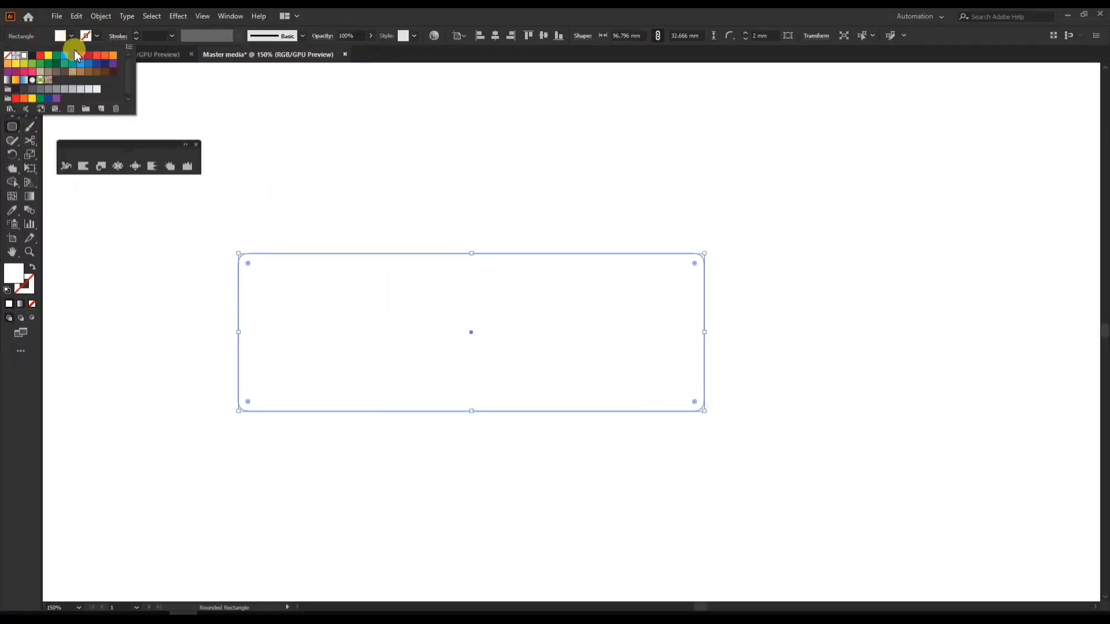
left_click(72, 57)
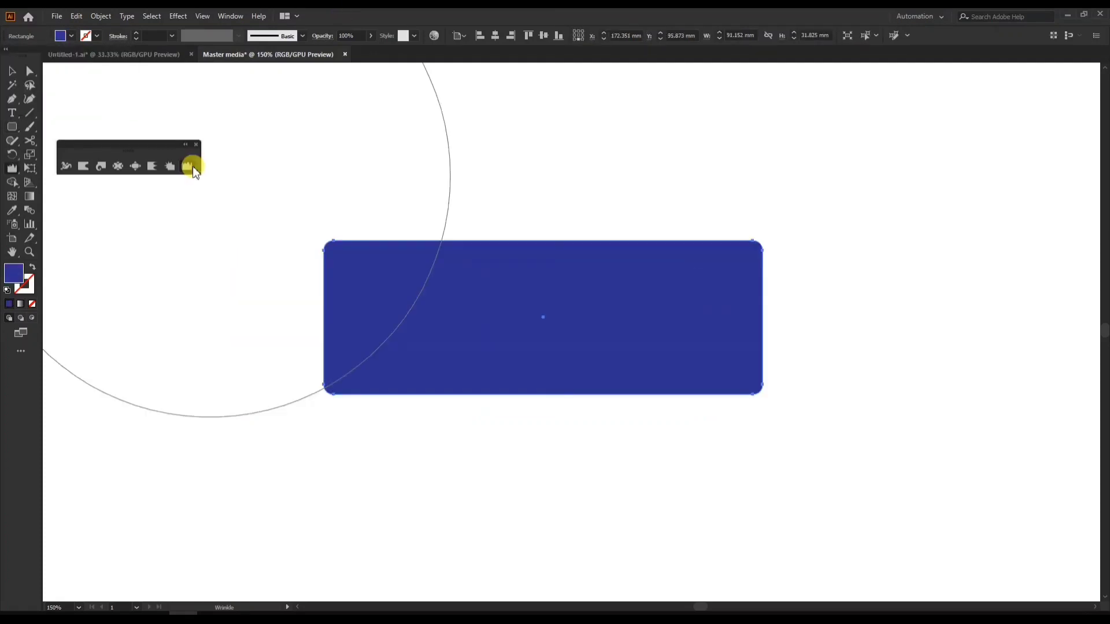
Roughen the blue rectangle's top edge into jagged grass-like spikes with the Wrinkle tool.
double_click(190, 167)
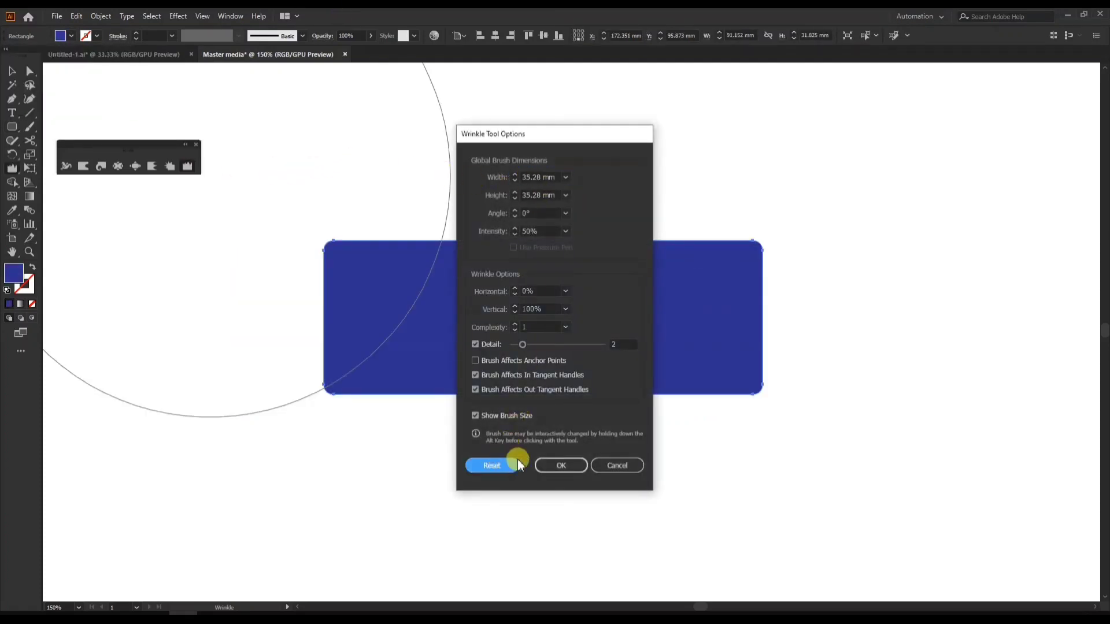
left_click(557, 463)
mouse_move(458, 243)
left_mouse_down()
mouse_move(393, 229)
mouse_move(402, 242)
mouse_move(509, 251)
mouse_move(506, 225)
mouse_move(523, 239)
mouse_move(610, 224)
mouse_move(655, 285)
mouse_move(661, 268)
mouse_move(726, 257)
mouse_move(731, 296)
mouse_move(454, 258)
mouse_move(416, 269)
mouse_move(385, 235)
mouse_move(394, 256)
mouse_move(412, 236)
mouse_move(434, 274)
mouse_move(414, 241)
mouse_move(435, 237)
mouse_move(451, 276)
mouse_move(500, 273)
mouse_move(584, 235)
mouse_move(638, 244)
mouse_move(595, 243)
left_mouse_up()
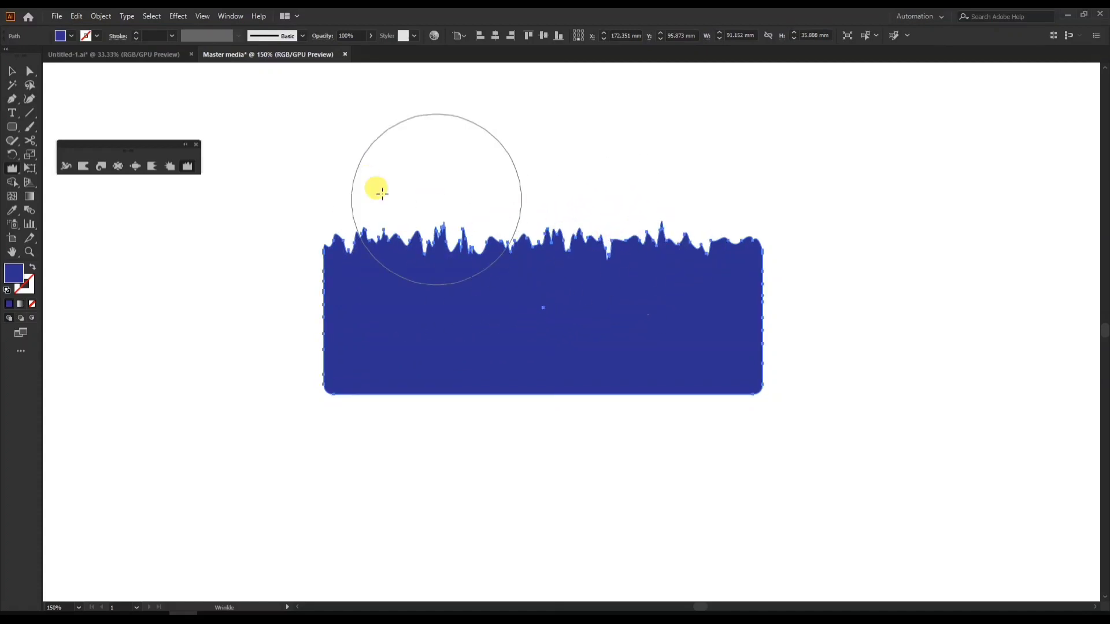
left_click(12, 71)
left_click(274, 115)
Reduce the blue shape's height to about 26 mm by raising its bottom edge.
left_click_drag(509, 150, 465, 186)
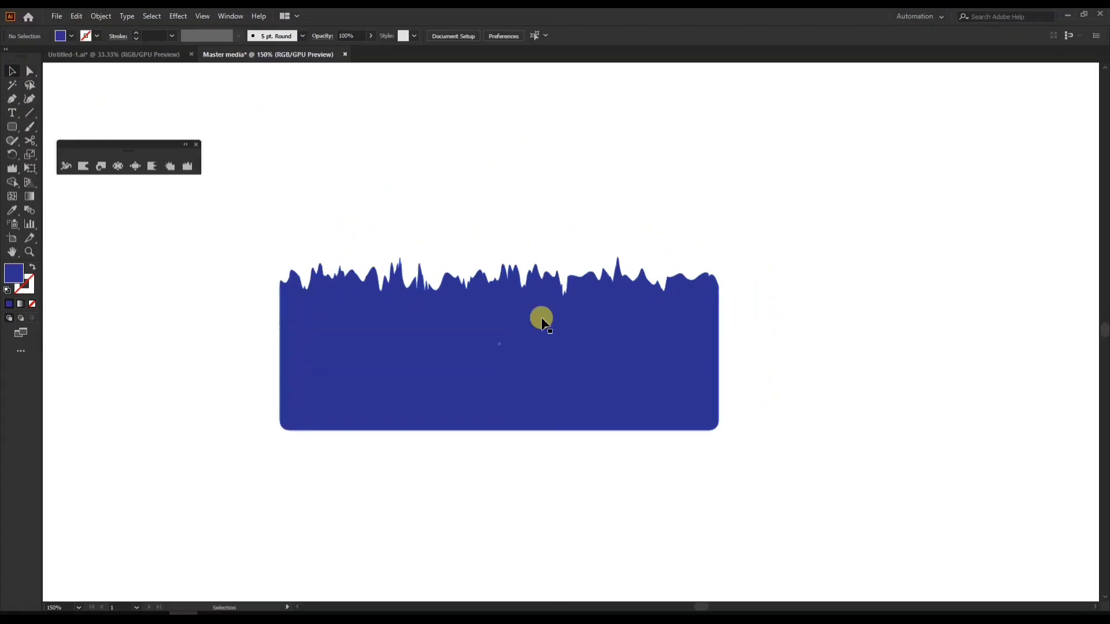
left_click(542, 321)
left_click_drag(505, 431, 512, 346)
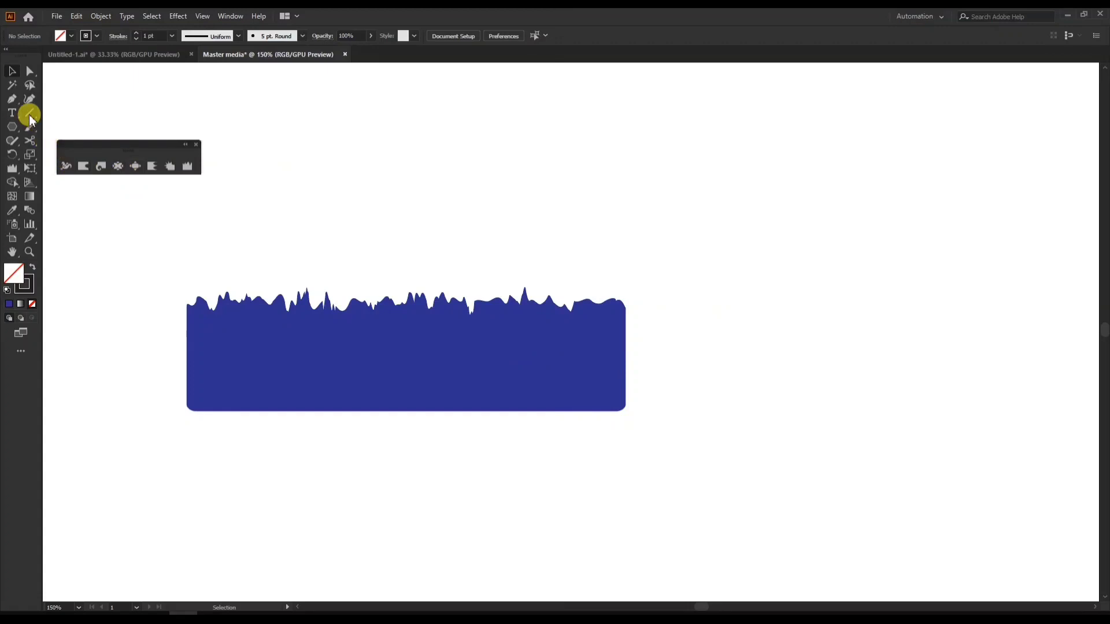
Draw a horizontal line above the blue shape and distort it along its length with the Wrinkle tool.
left_click(30, 115)
left_click_drag(312, 210, 792, 239)
left_click(188, 166)
mouse_move(397, 210)
left_mouse_down()
mouse_move(470, 194)
mouse_move(703, 202)
mouse_move(468, 203)
mouse_move(347, 219)
left_mouse_up()
left_click(6, 76)
left_click(540, 186)
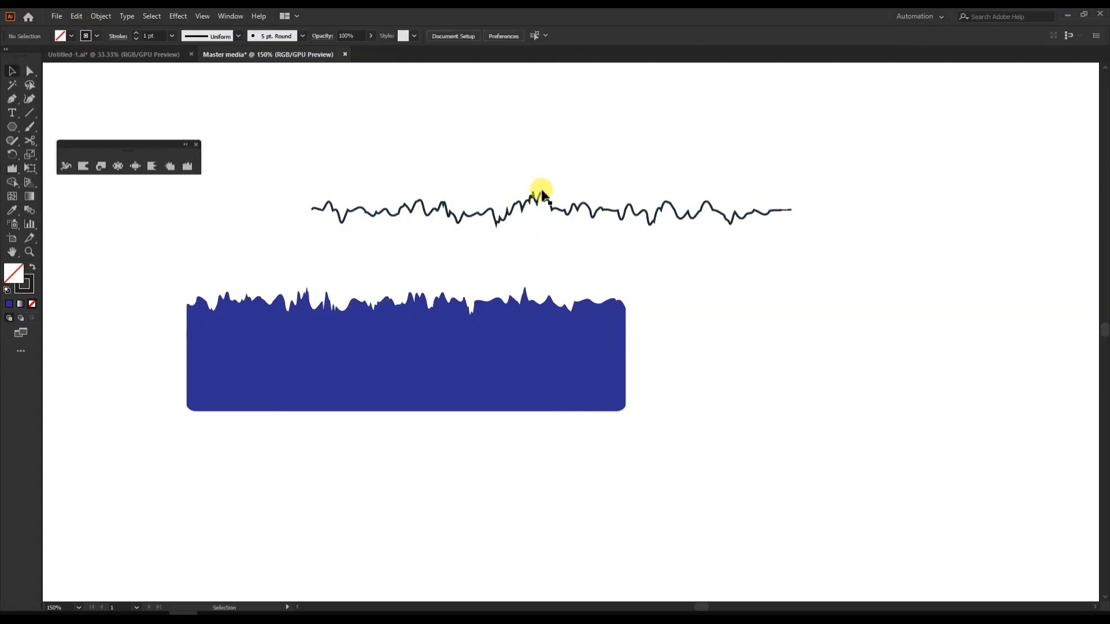
Delete the wrinkled line above the blue shape.
left_click(546, 202)
key("Delete")
Shift the jagged blue shape slightly to the right and fill it with teal green.
left_click_drag(497, 364, 522, 364)
left_click(73, 36)
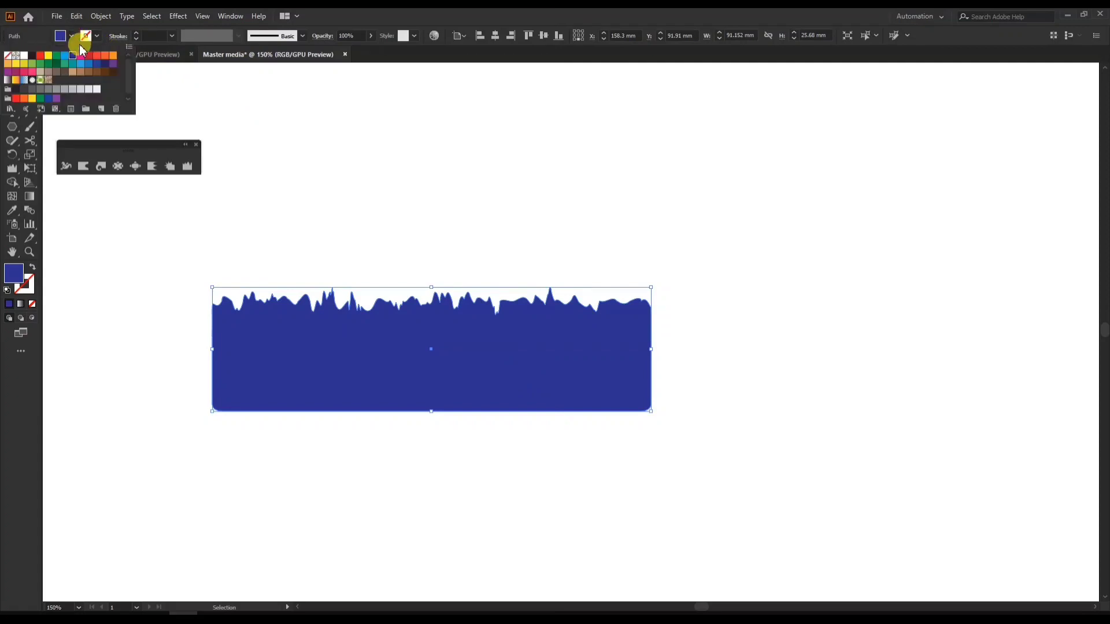
left_click(65, 68)
left_click(434, 182)
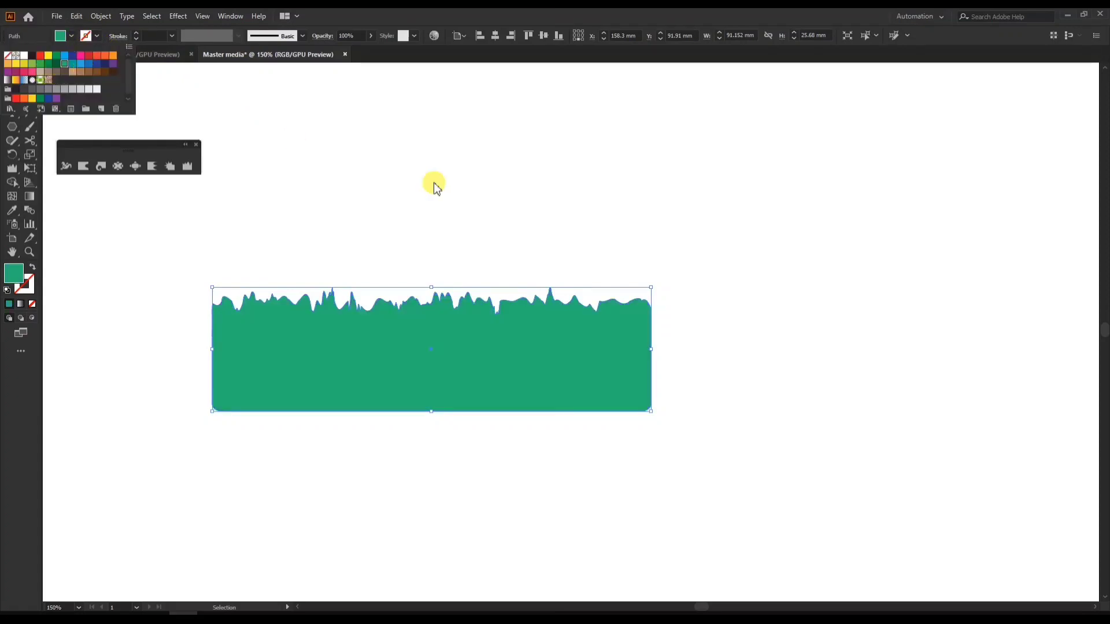
left_click(449, 255)
Duplicate the teal shape slightly up and to the right, and fill the copy with dark green behind the original.
left_click_drag(467, 345, 496, 317)
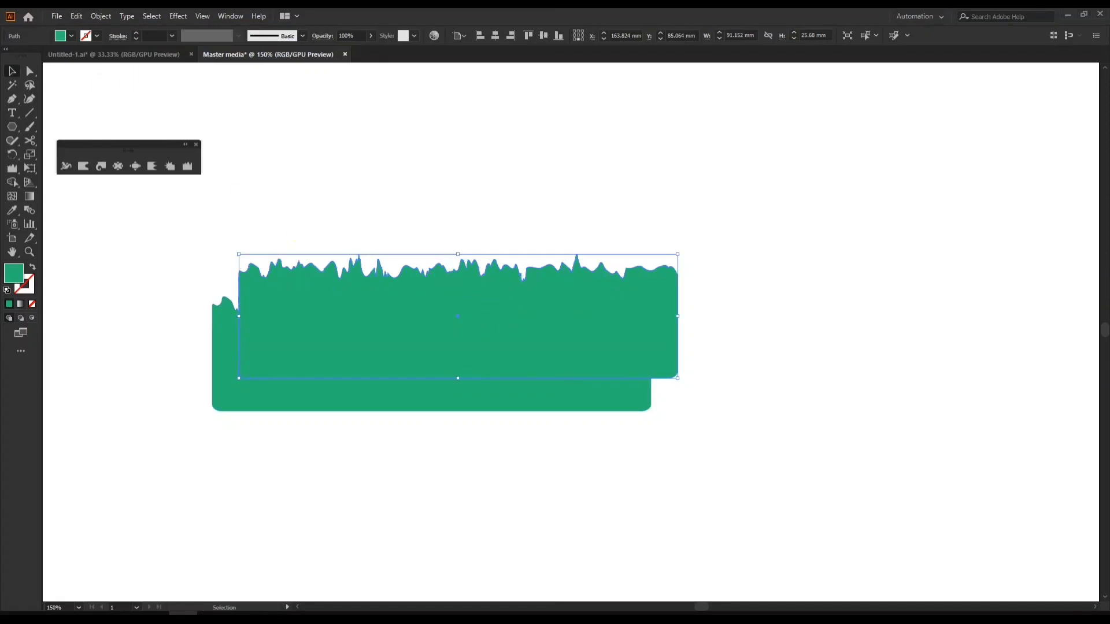
left_click(71, 39)
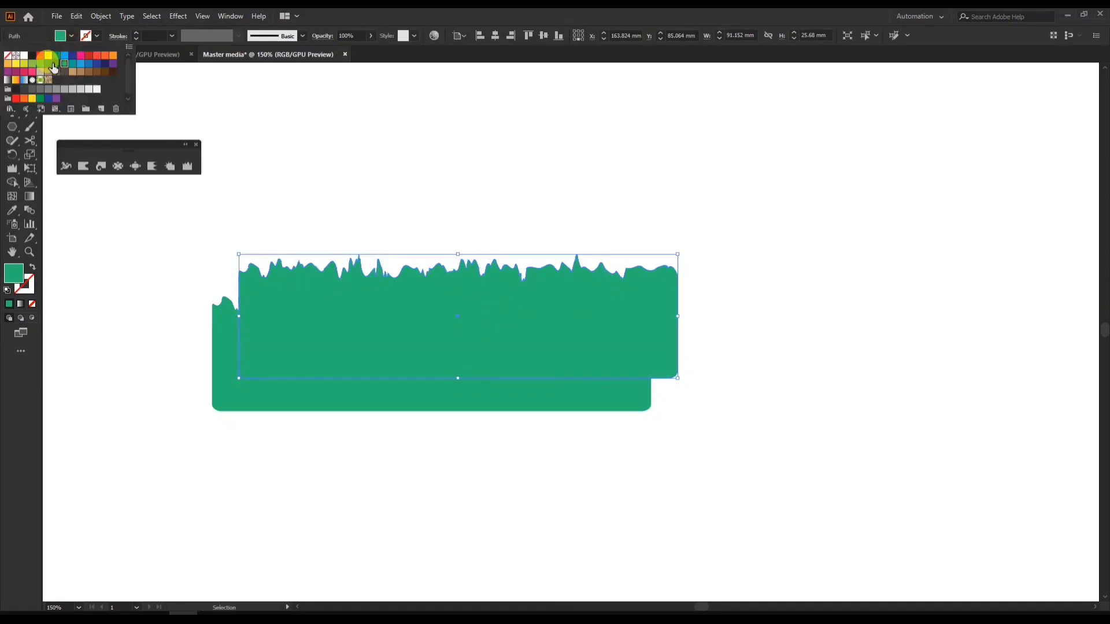
left_click(52, 65)
left_click(536, 196)
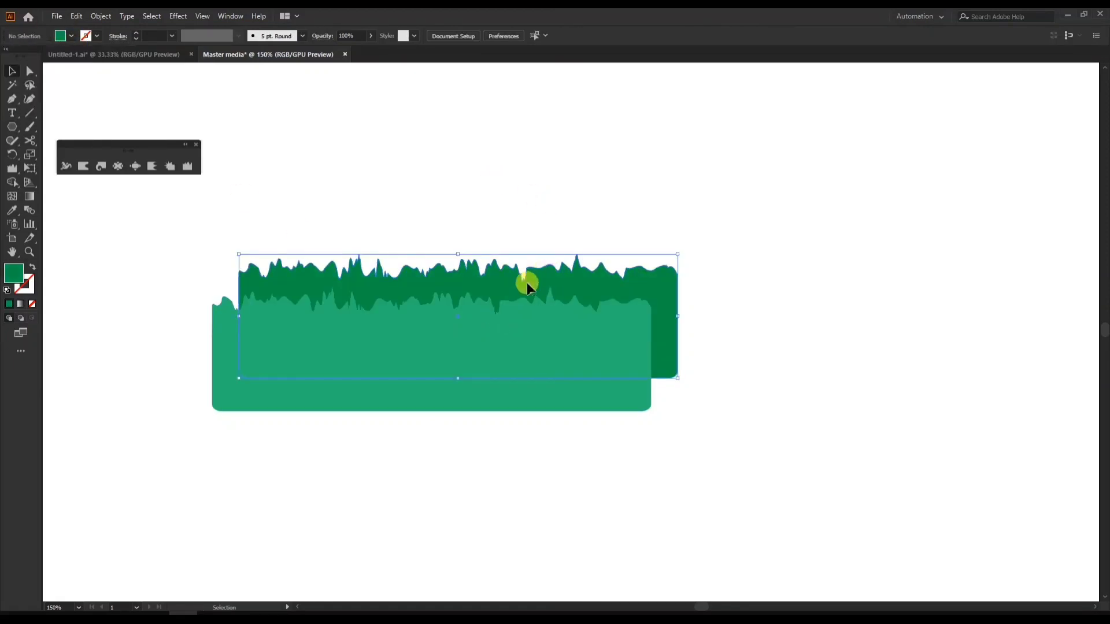
Move the dark green copy further right behind the teal shape and stretch it to about 31 mm tall.
left_click_drag(527, 283, 439, 319)
left_click_drag(419, 292, 464, 268)
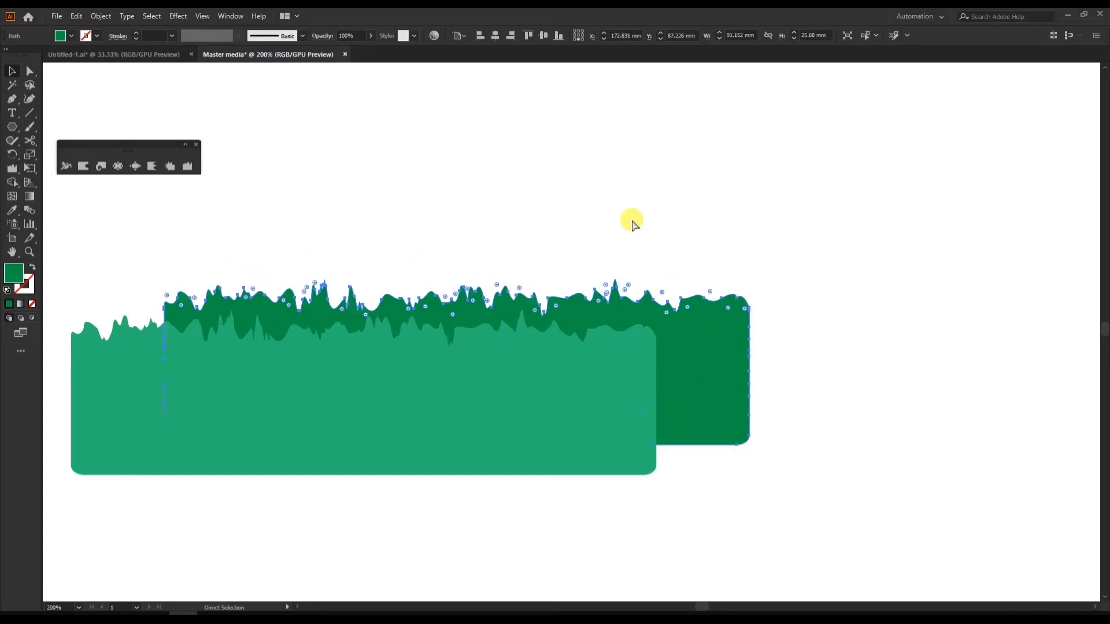
key("v")
mouse_move(451, 300)
left_mouse_down()
mouse_move(435, 300)
mouse_move(437, 244)
mouse_move(467, 337)
mouse_move(463, 310)
left_mouse_up()
Add a light green copy of the dark green shape behind it, raised above the other grass layers and shifted sideways.
left_click_drag(434, 248, 553, 215)
left_click_drag(580, 267, 538, 246)
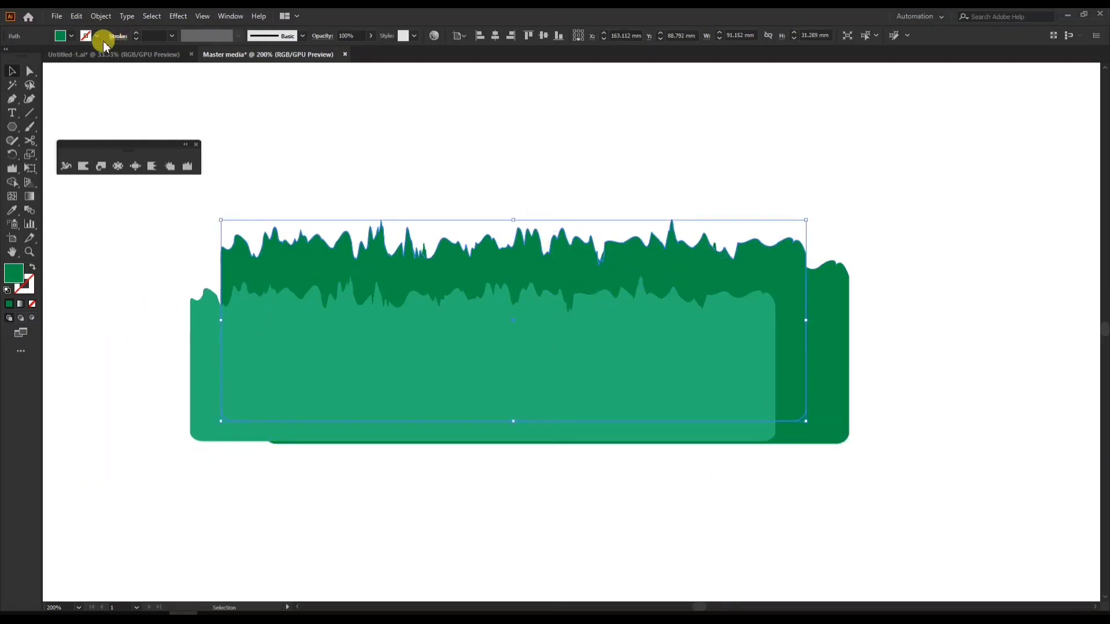
left_click(71, 37)
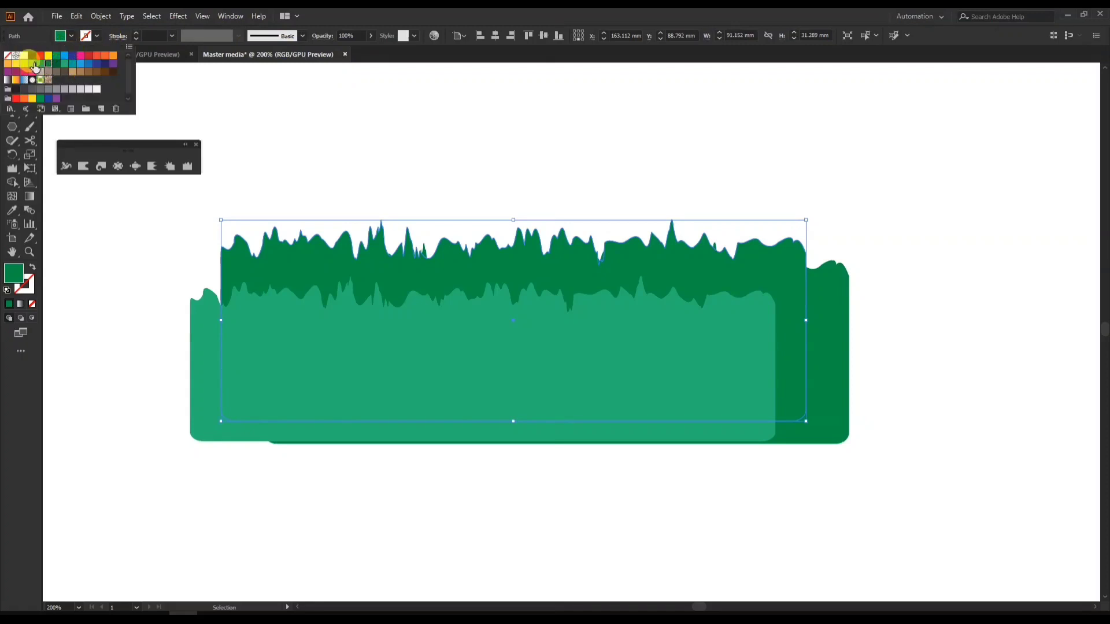
left_click(32, 65)
left_click(533, 200)
left_click_drag(538, 243, 619, 243)
left_click(613, 201)
Add more spikes to the front teal layer's top edge with the Wrinkle tool.
scroll(612, 198, "up", 3)
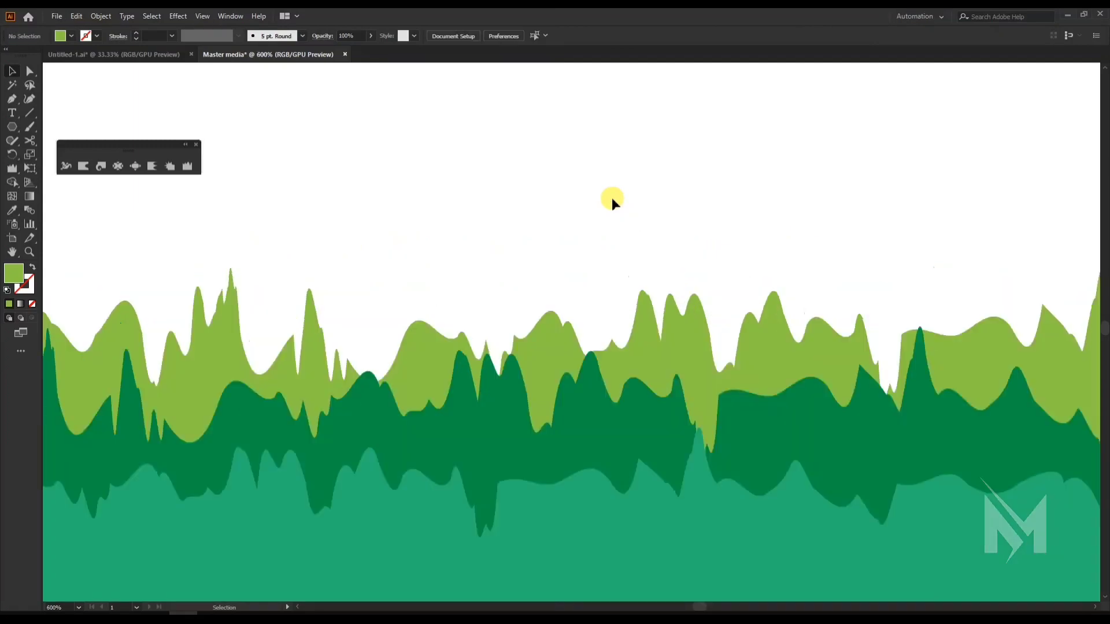
scroll(605, 208, "down", 1)
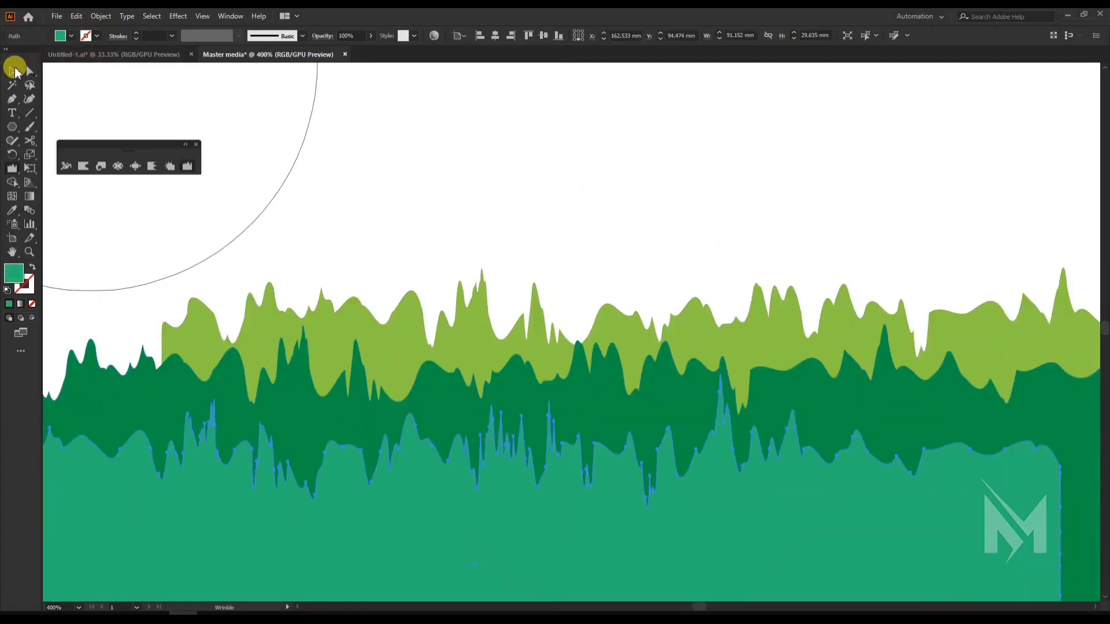
left_click(14, 70)
left_click(588, 168)
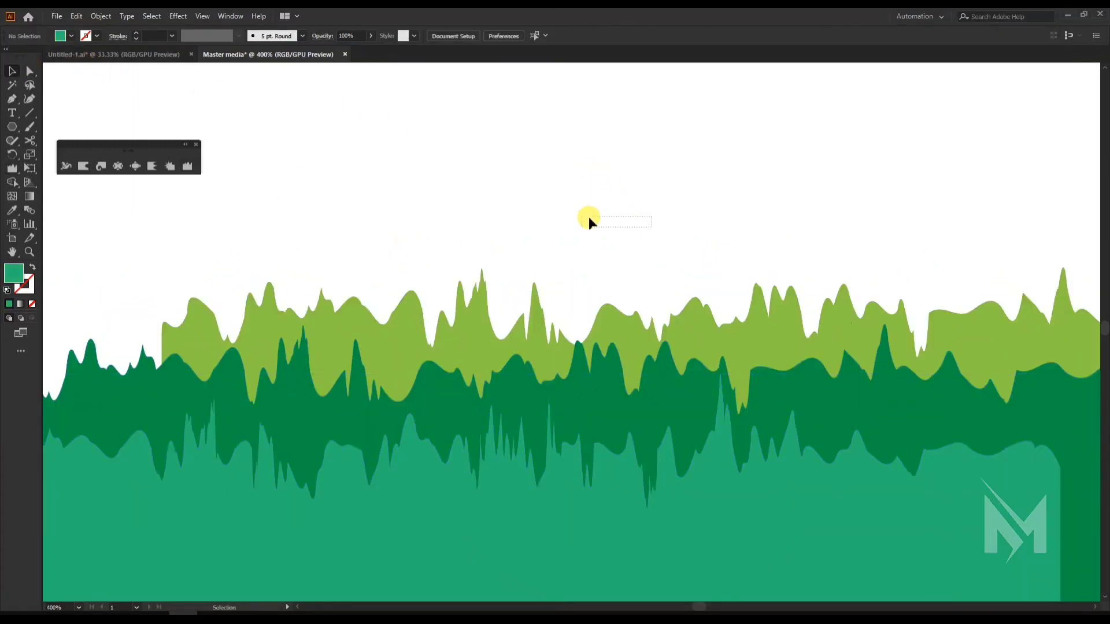
Roughen the light green layer's top edge further into fine grass blades with the Wrinkle tool.
left_click_drag(589, 217, 633, 282)
scroll(554, 215, "down", 1)
scroll(632, 282, "up", 1)
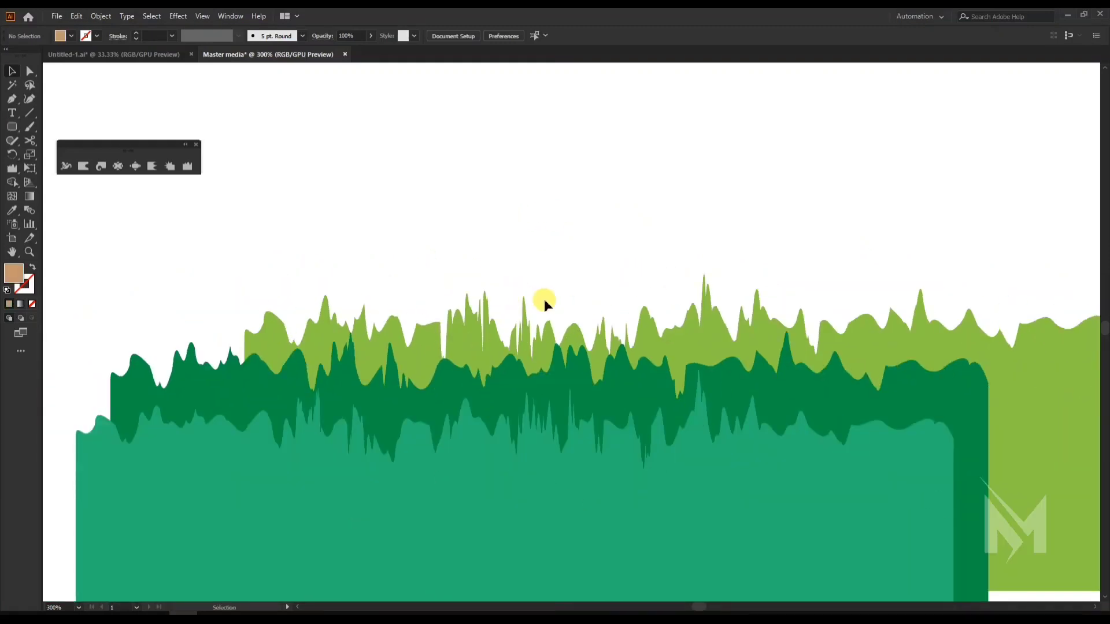
left_click(549, 336)
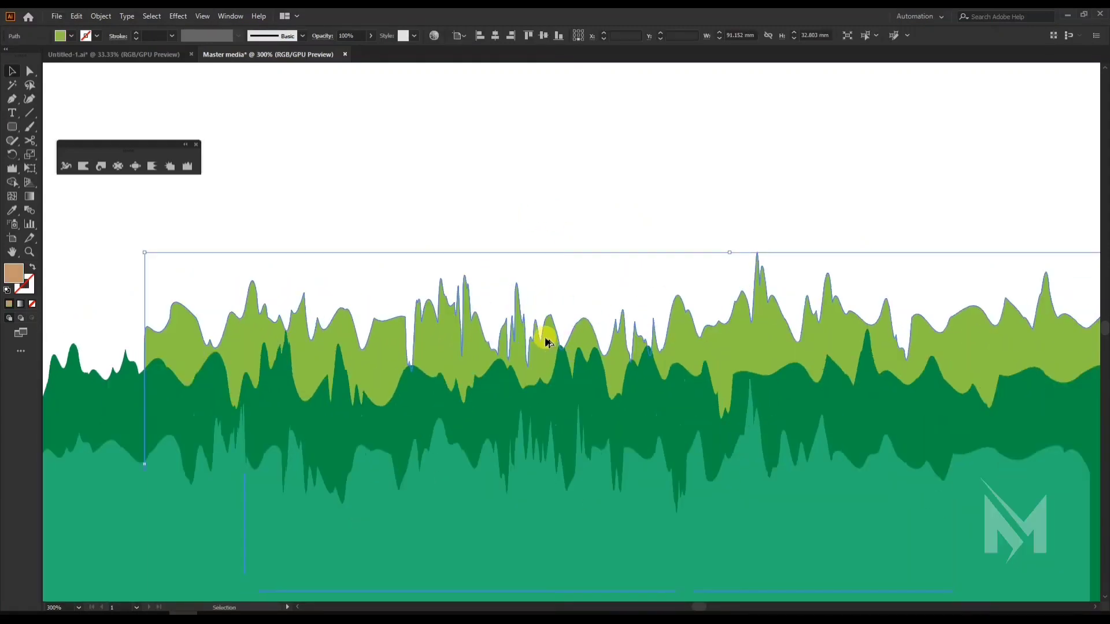
left_click(187, 166)
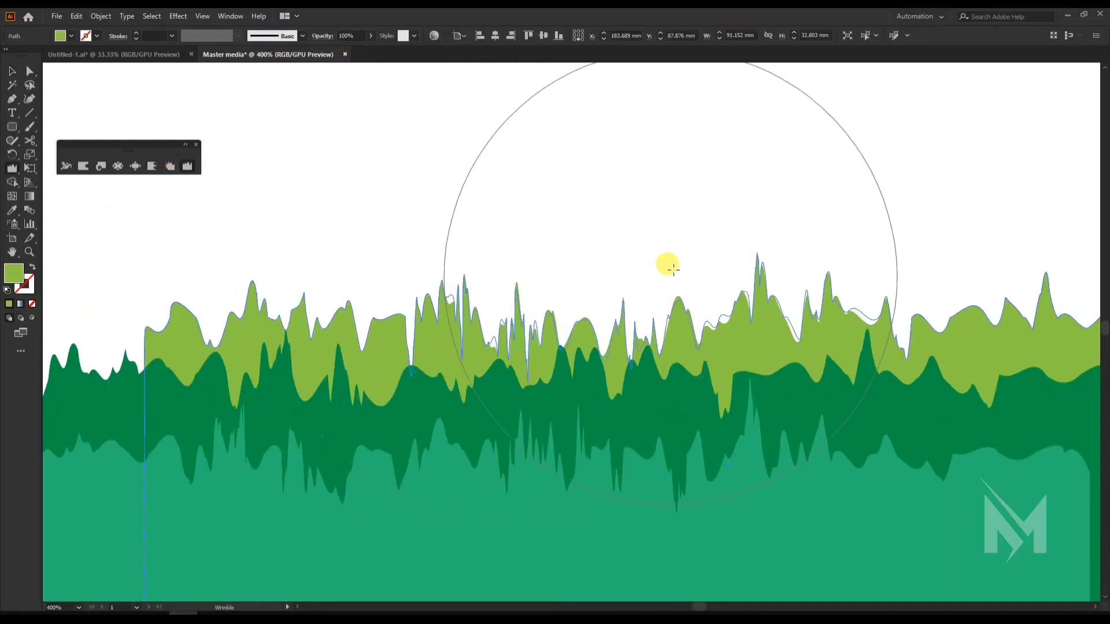
left_click(13, 72)
left_click(351, 151)
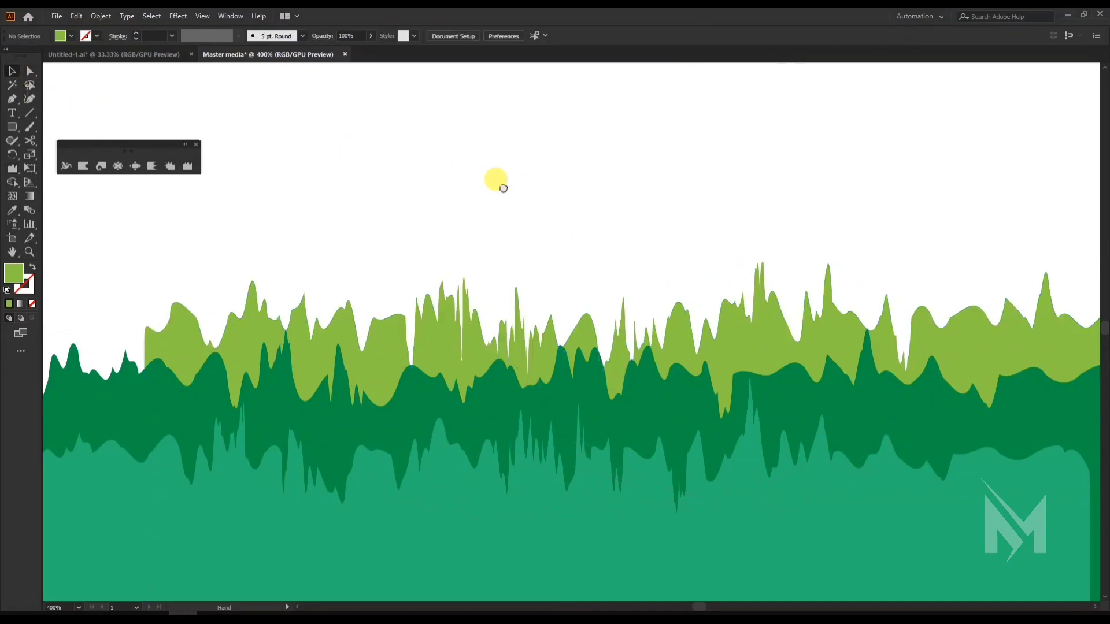
Draw an upright rounded rectangle about 8 mm by 19 mm above the grass and fill it brown.
left_click_drag(549, 195, 473, 178)
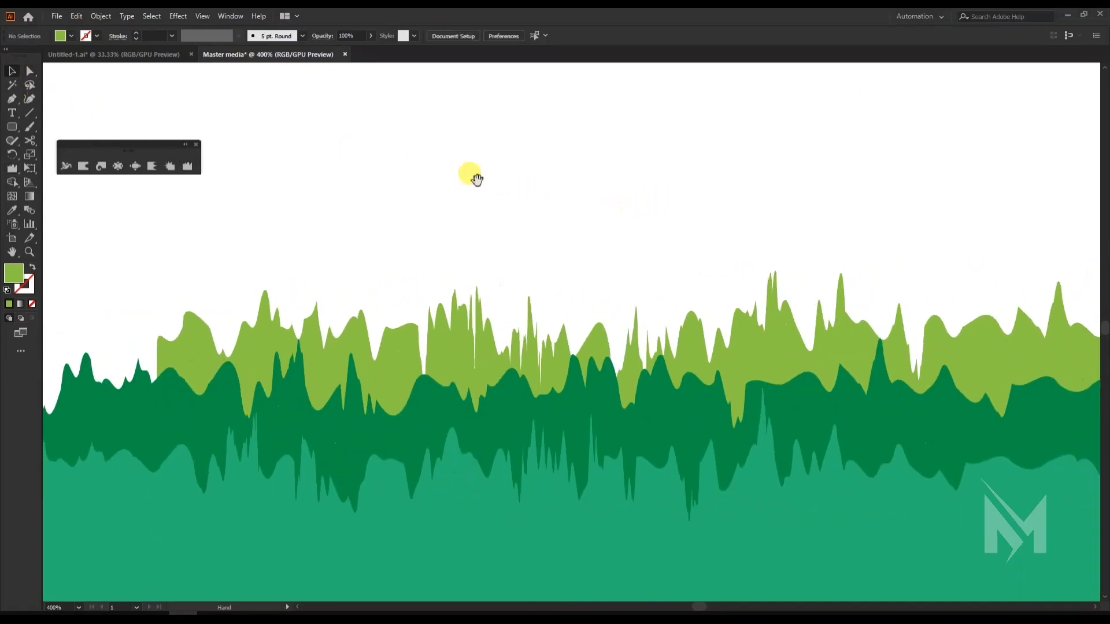
left_click(13, 127)
left_click_drag(399, 124, 505, 368)
left_click(73, 39)
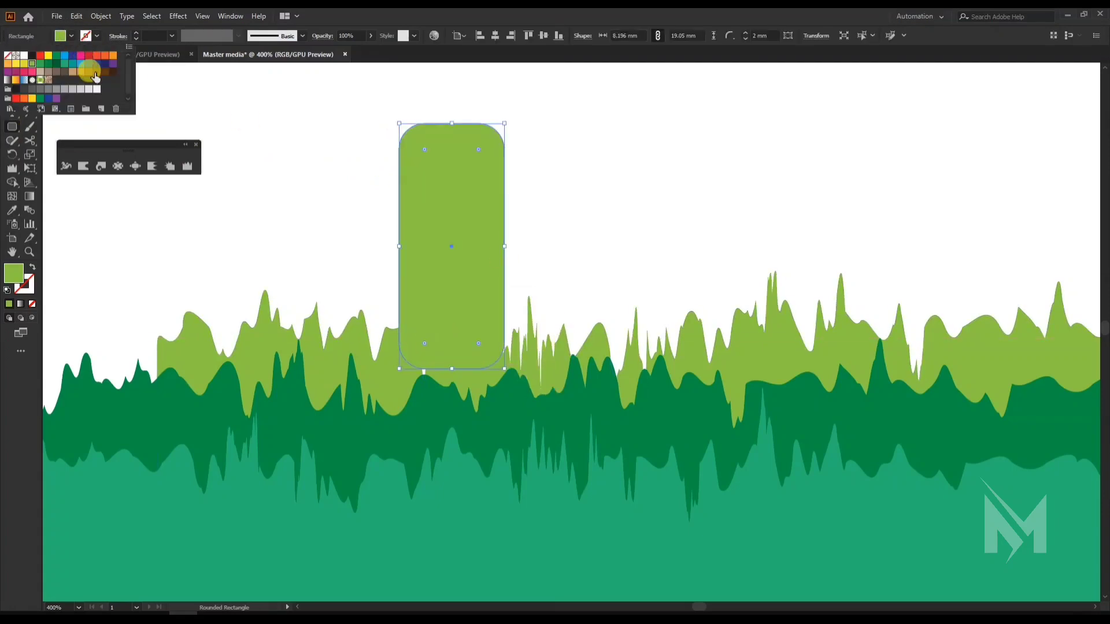
left_click(92, 74)
Send the brown rectangle behind the grass layers and arrange three such posts side by side at different heights.
left_click(12, 74)
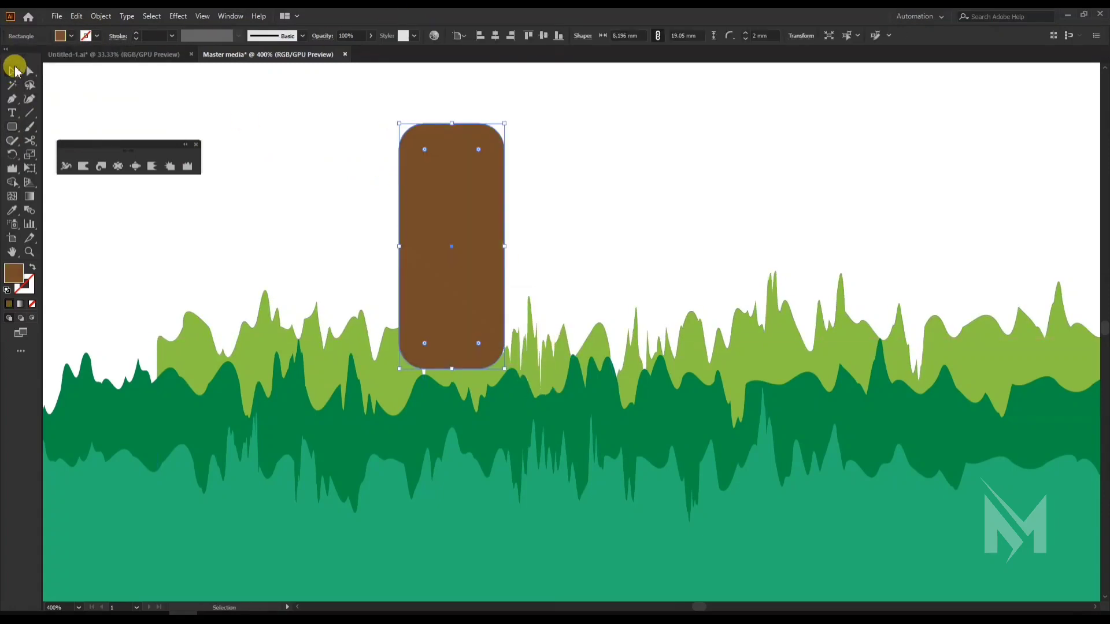
key("ctrl+[")
left_click_drag(454, 203, 273, 90)
left_click(713, 168)
left_click_drag(670, 184, 680, 206)
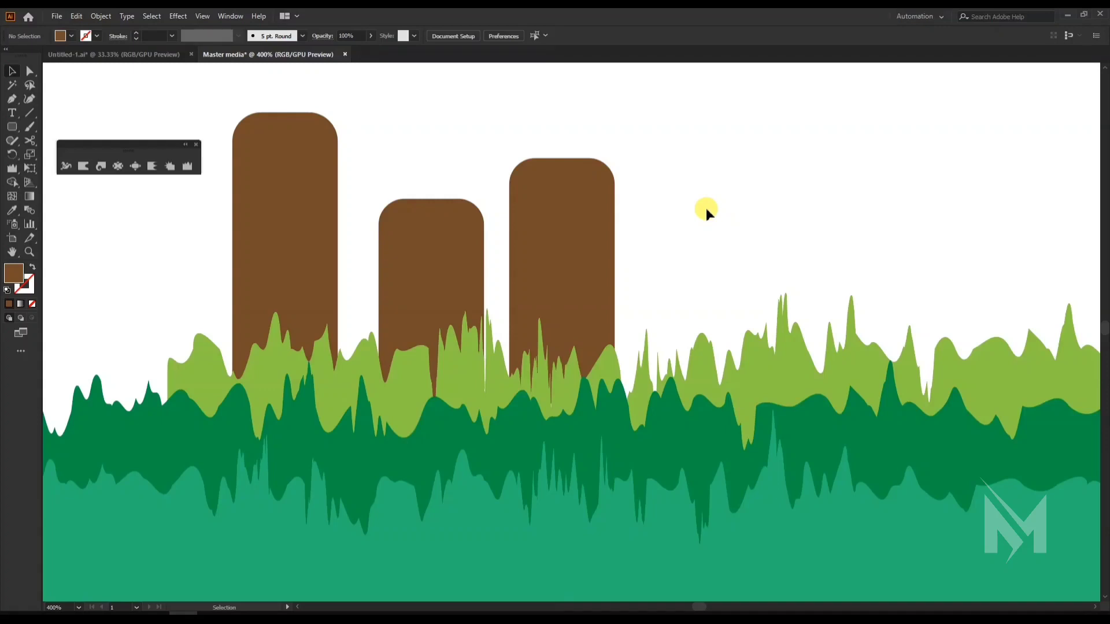
Fill the rightmost brown post with a lighter brown.
left_click(546, 225)
left_click(72, 37)
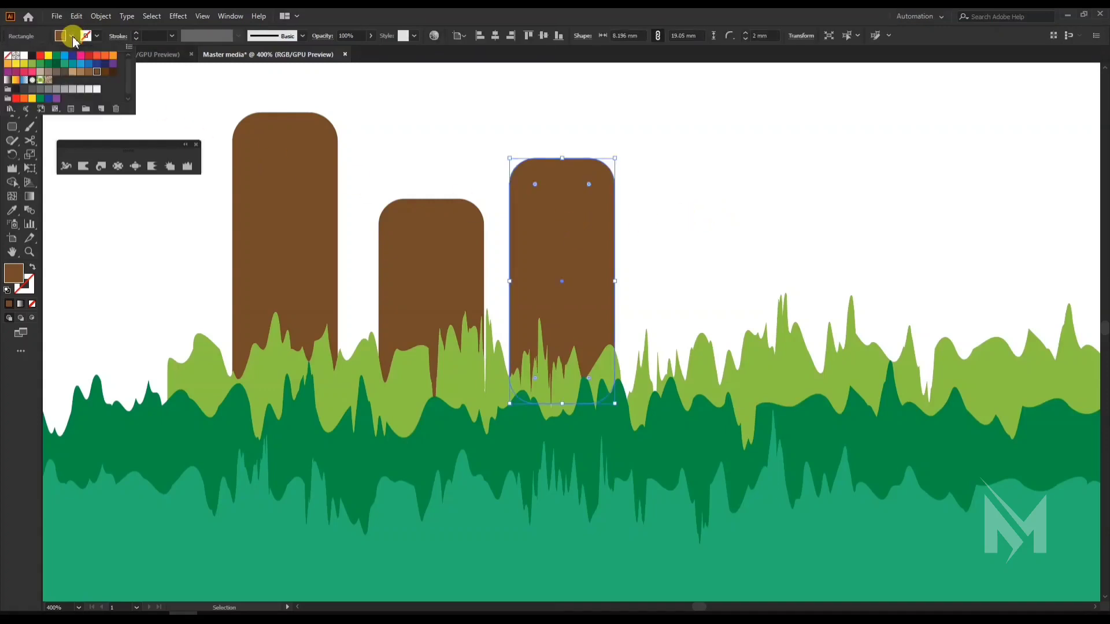
left_click(77, 71)
left_click(751, 179)
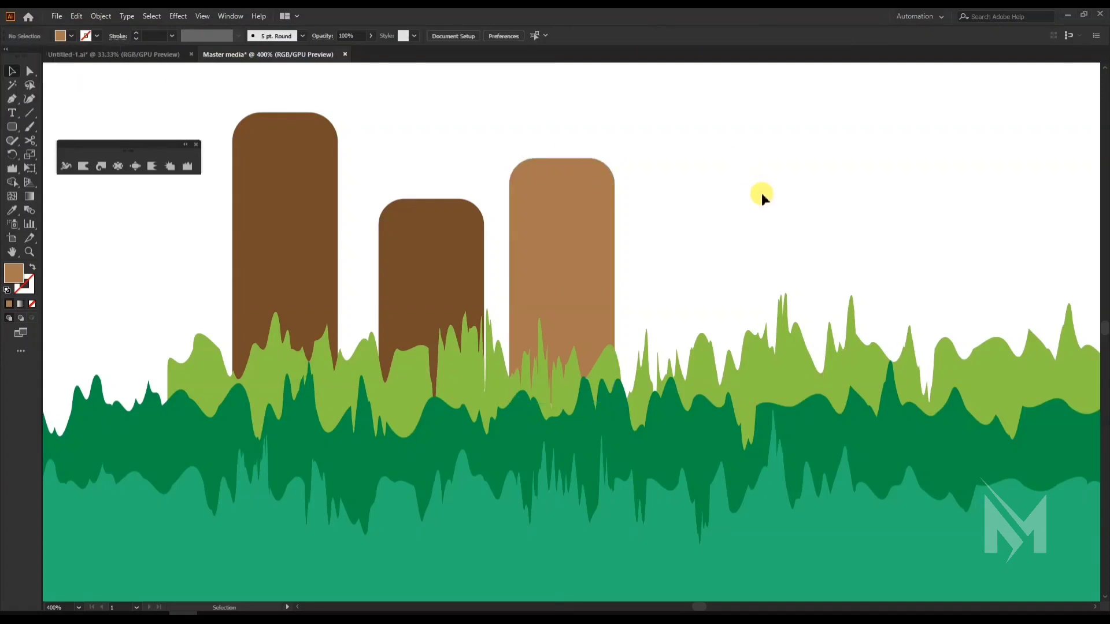
Delete the three brown posts behind the grass.
left_click_drag(762, 193, 301, 234)
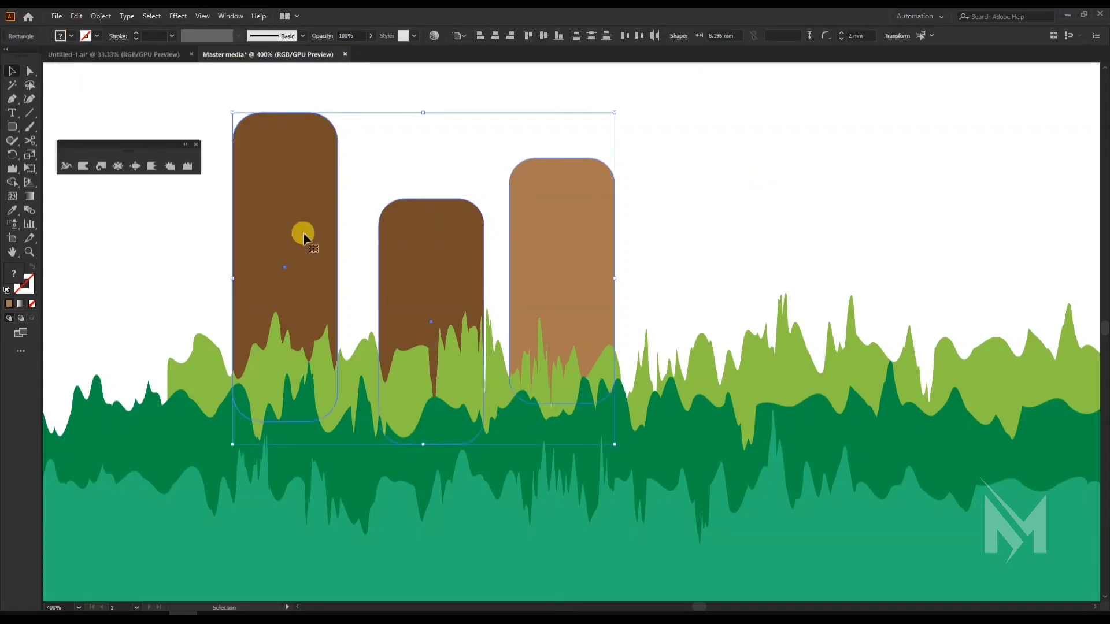
key("Delete")
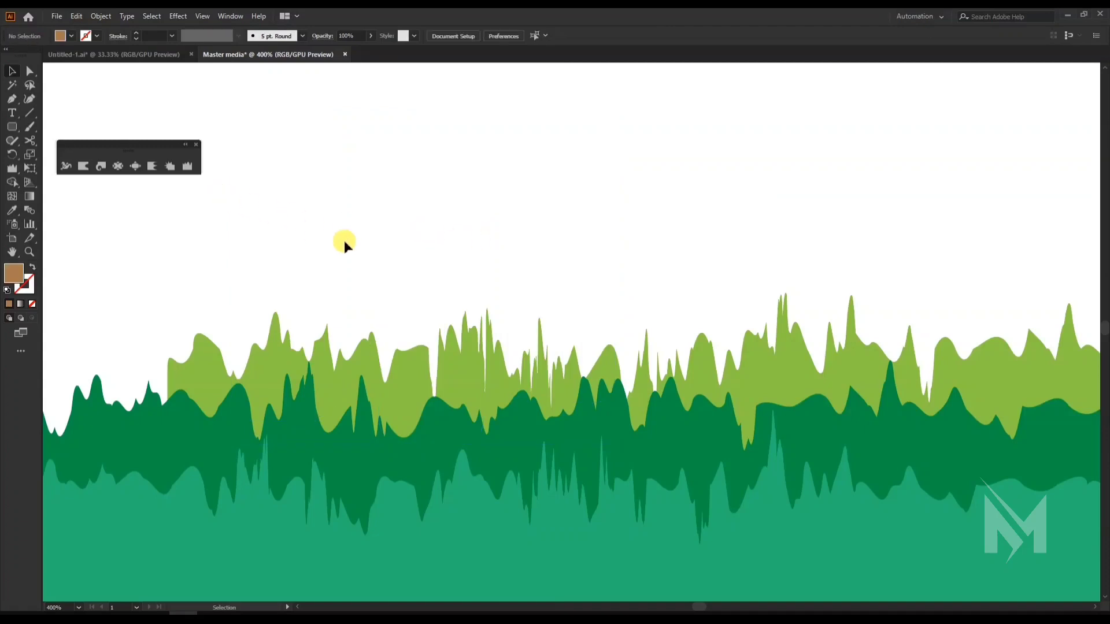
mouse_move(446, 231)
left_mouse_down()
mouse_move(423, 236)
mouse_move(459, 238)
left_mouse_up()
Move the floating set of distortion tools above the grass and inspect the Twirl tool's options without changing them.
left_click_drag(153, 148, 486, 190)
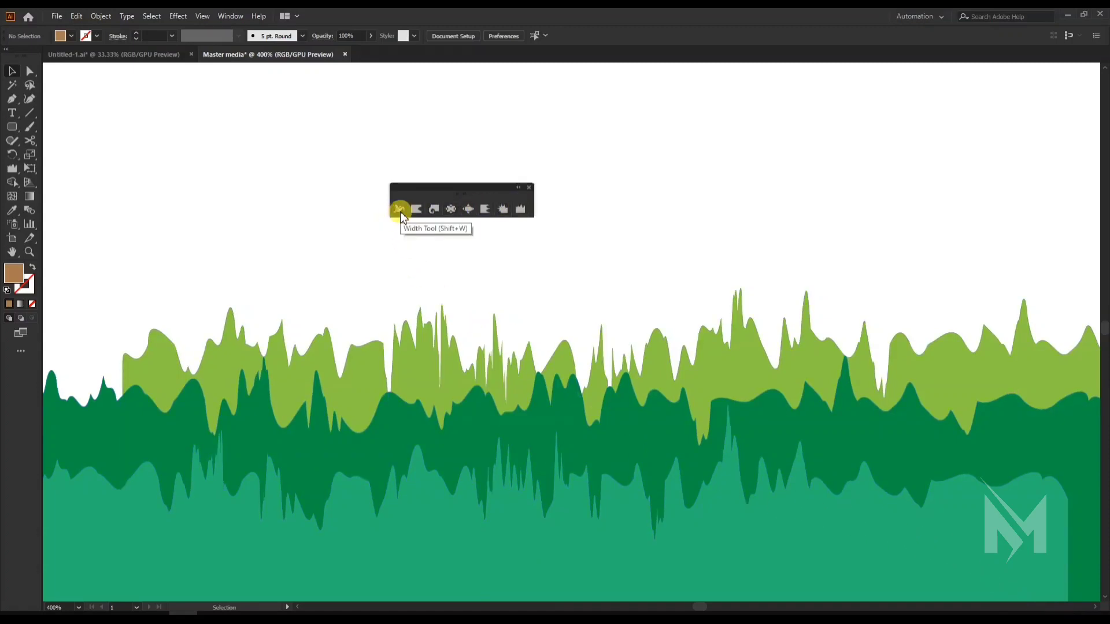
left_click(434, 209)
double_click(434, 209)
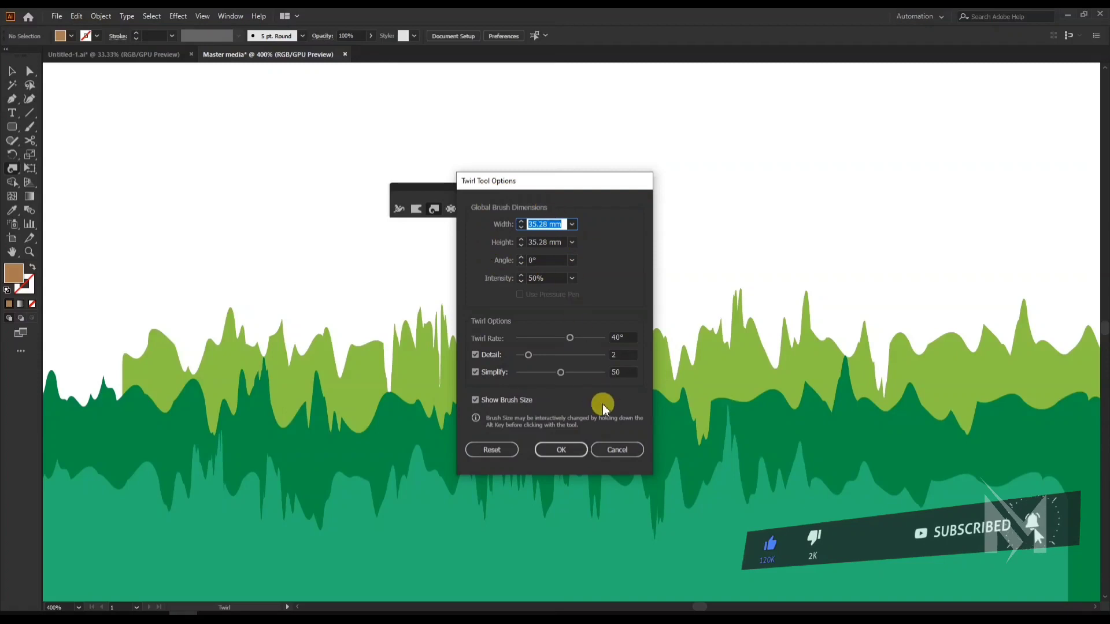
left_click(623, 450)
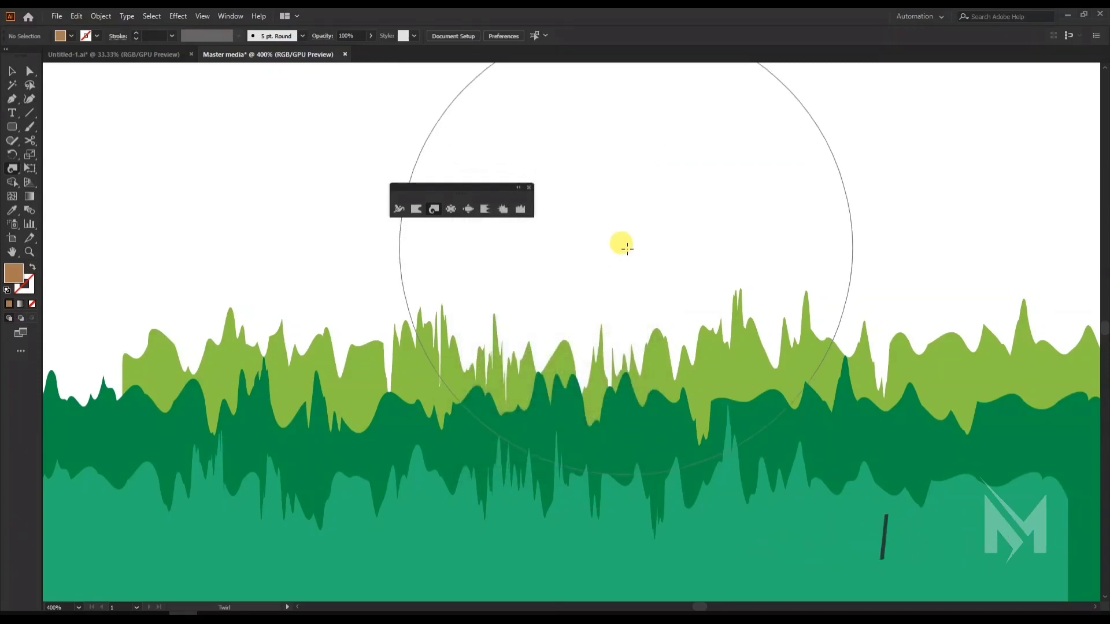